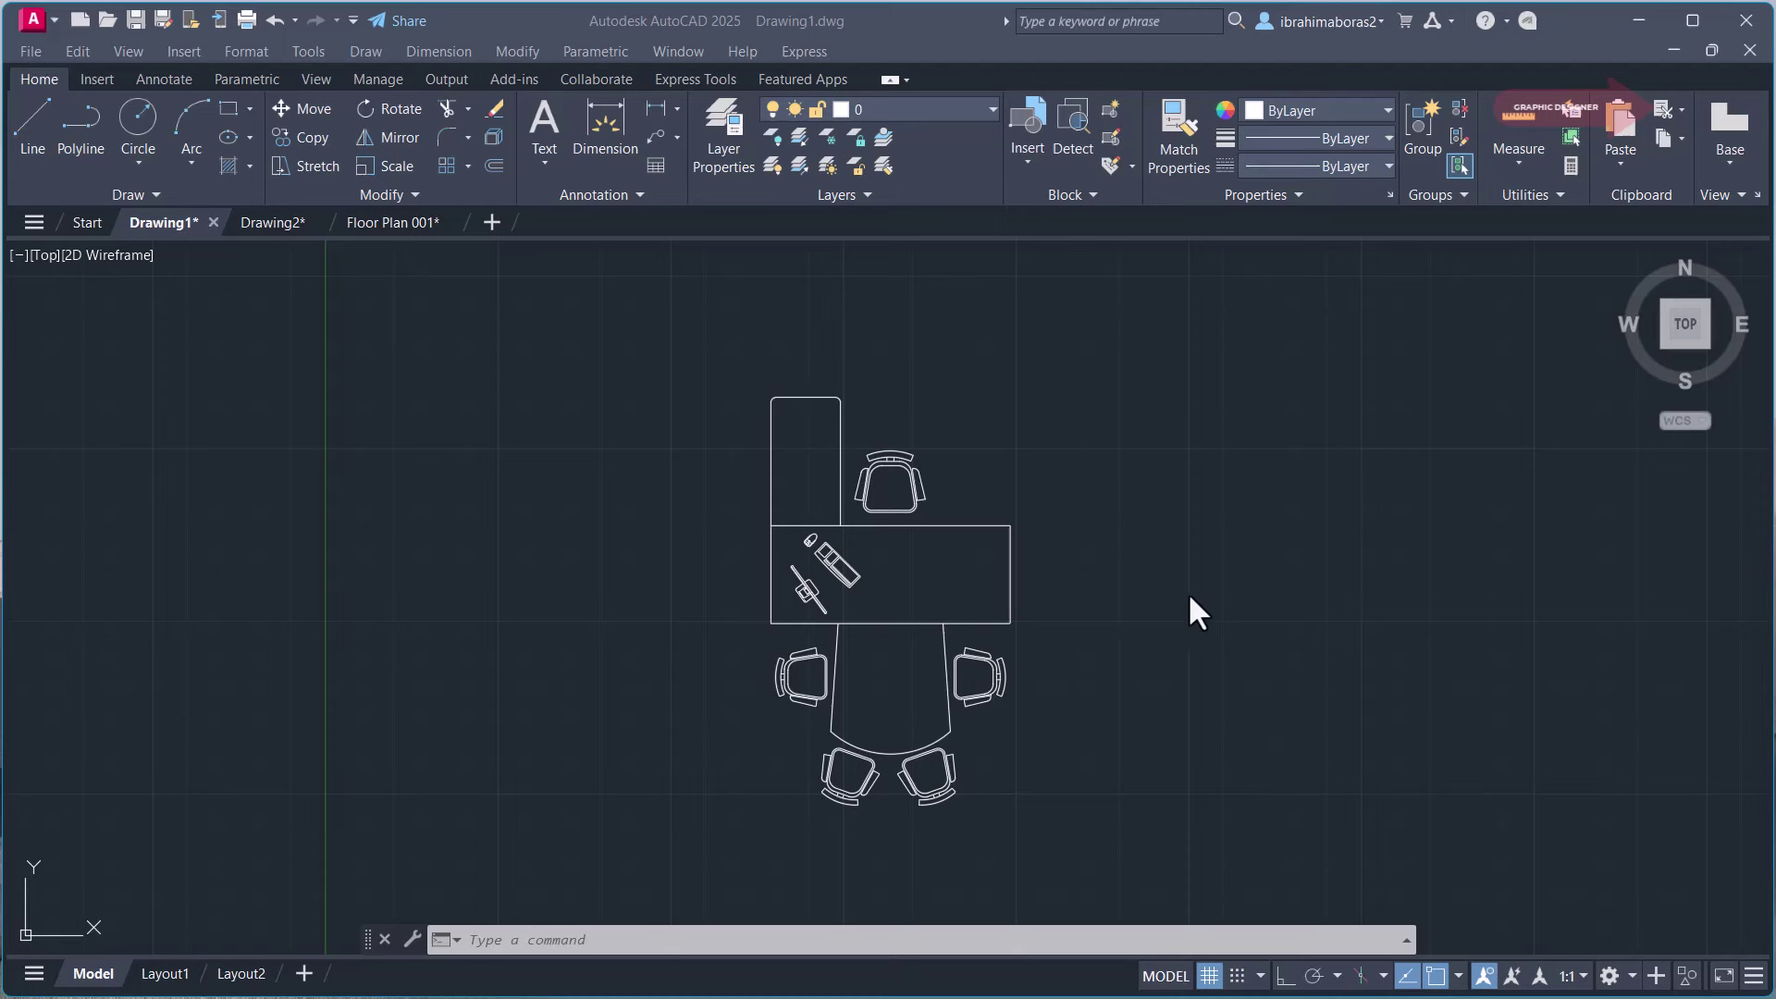
Step: Run BCONVERT on all 230 desk and meeting-table objects to reach the Convert dialog
{"action": "left_click", "coordinate": [1011, 597]}
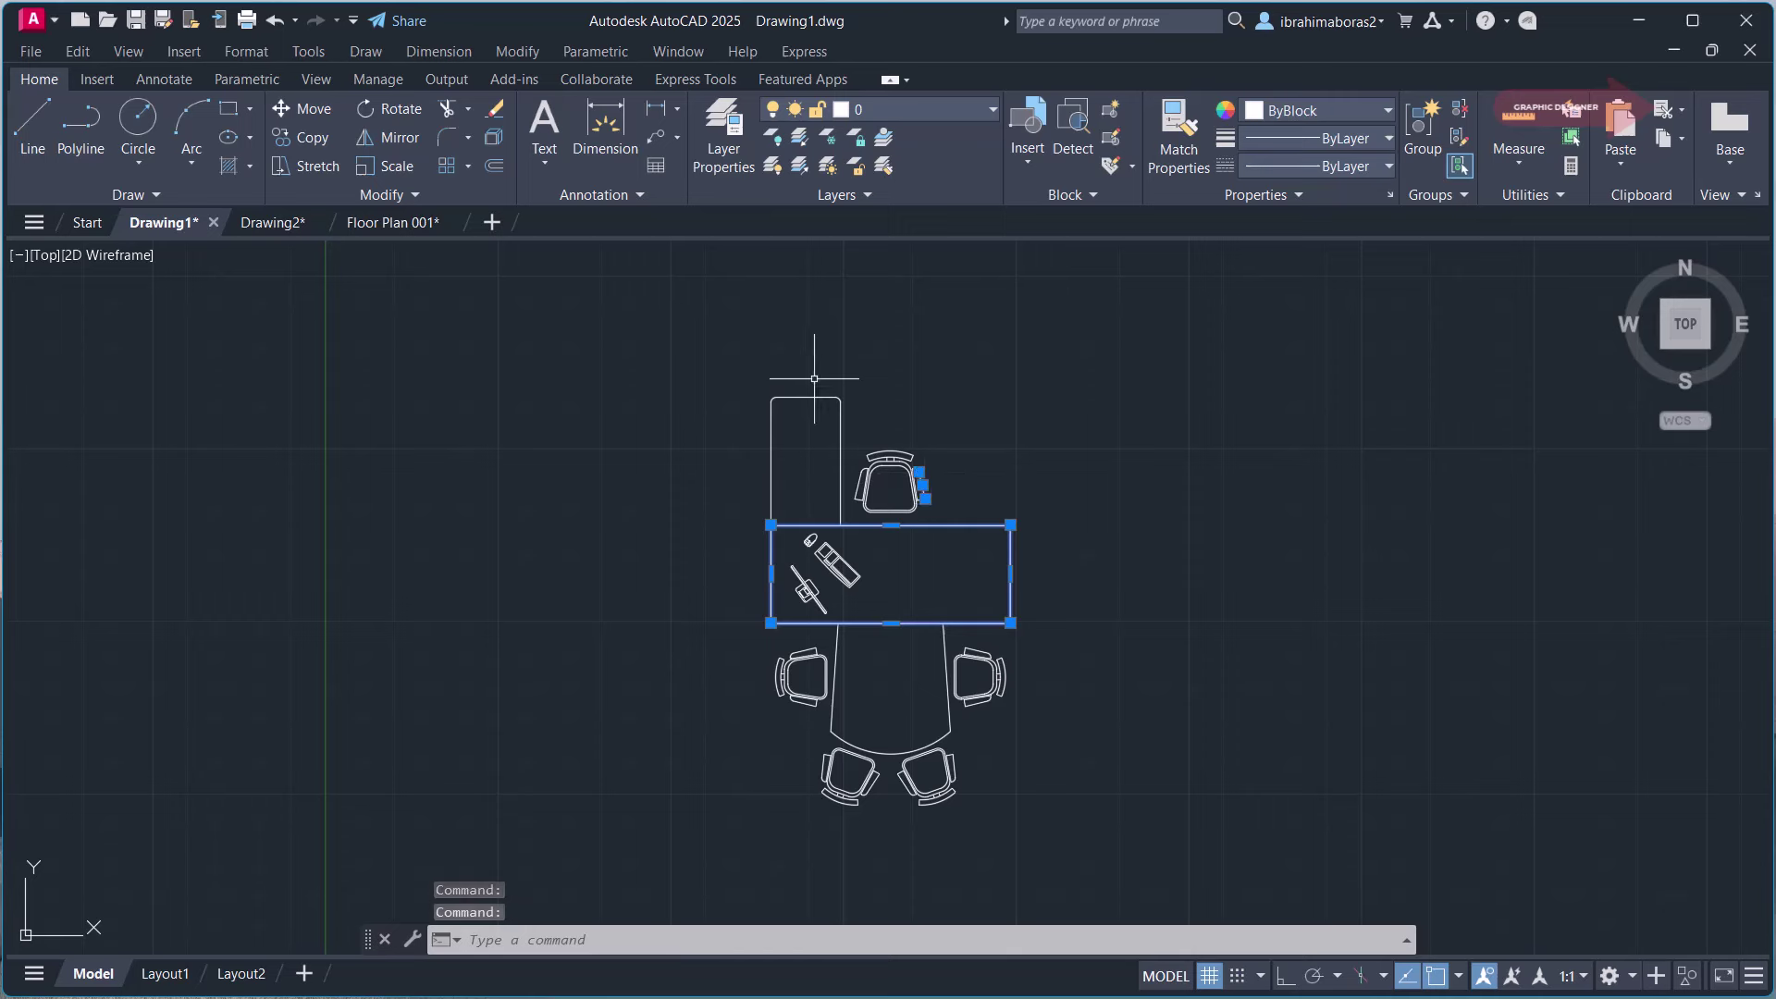
{"action": "key", "text": "Escape"}
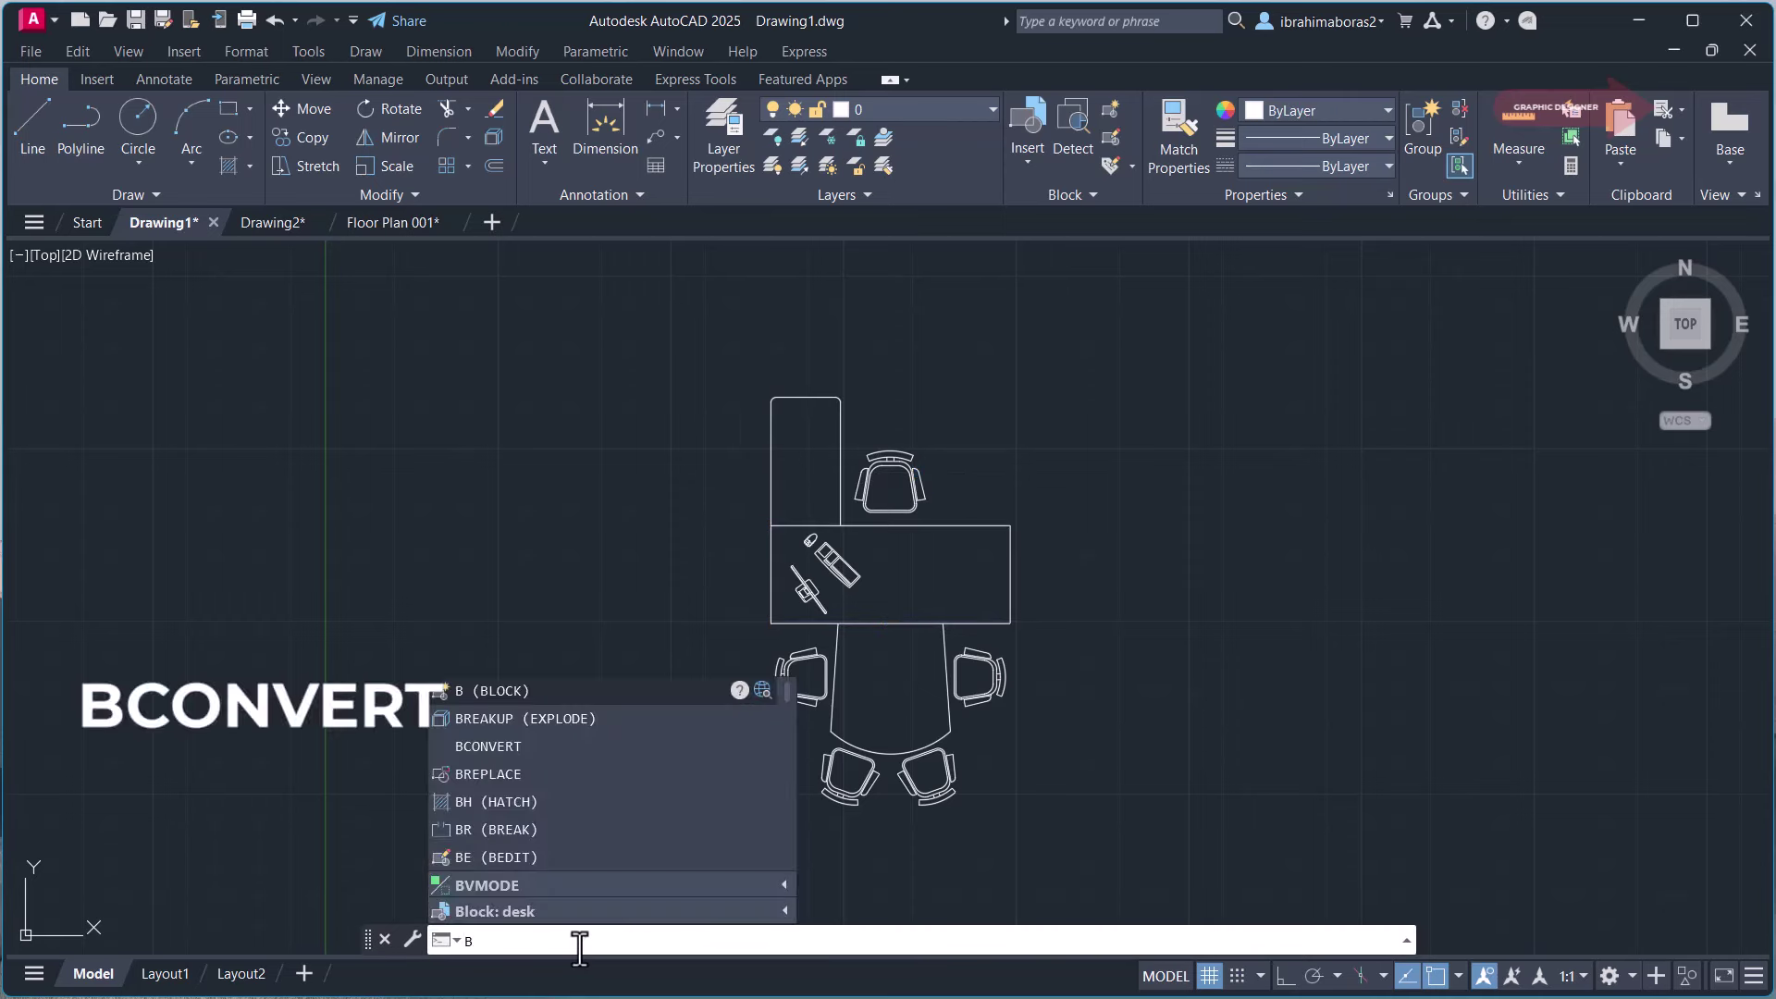
{"action": "type", "text": "c"}
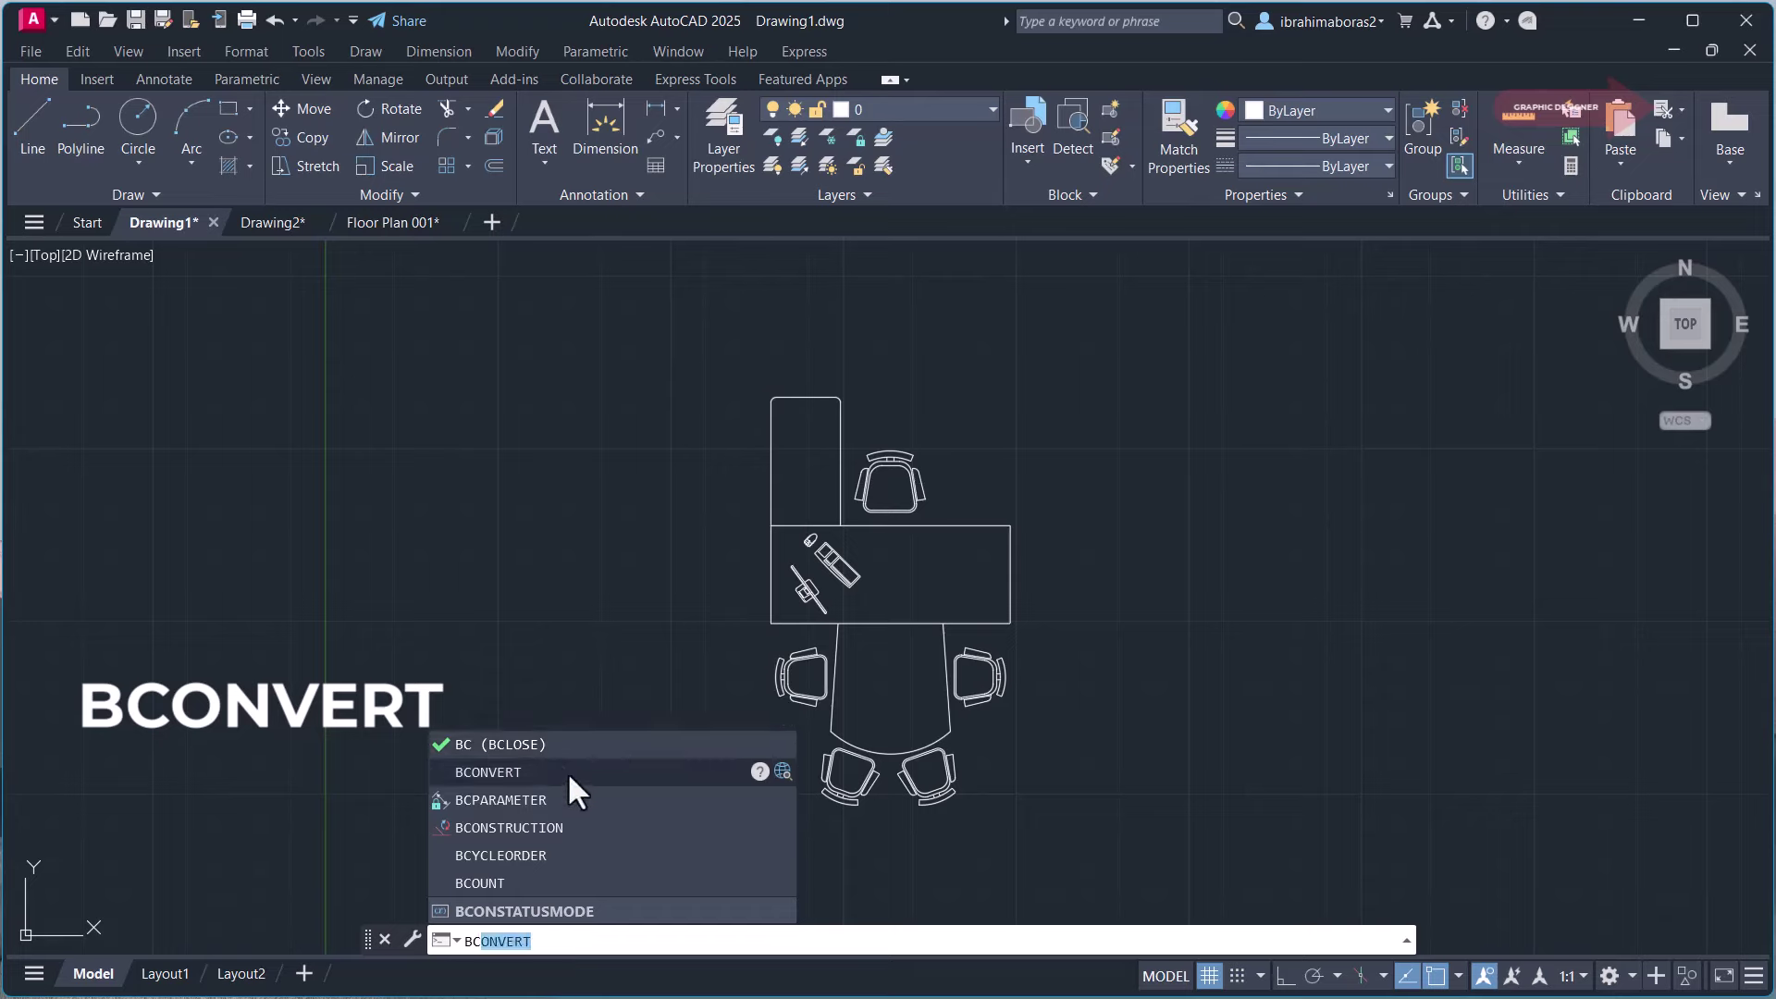
{"action": "left_click", "coordinate": [568, 774]}
{"action": "left_click", "coordinate": [1106, 320]}
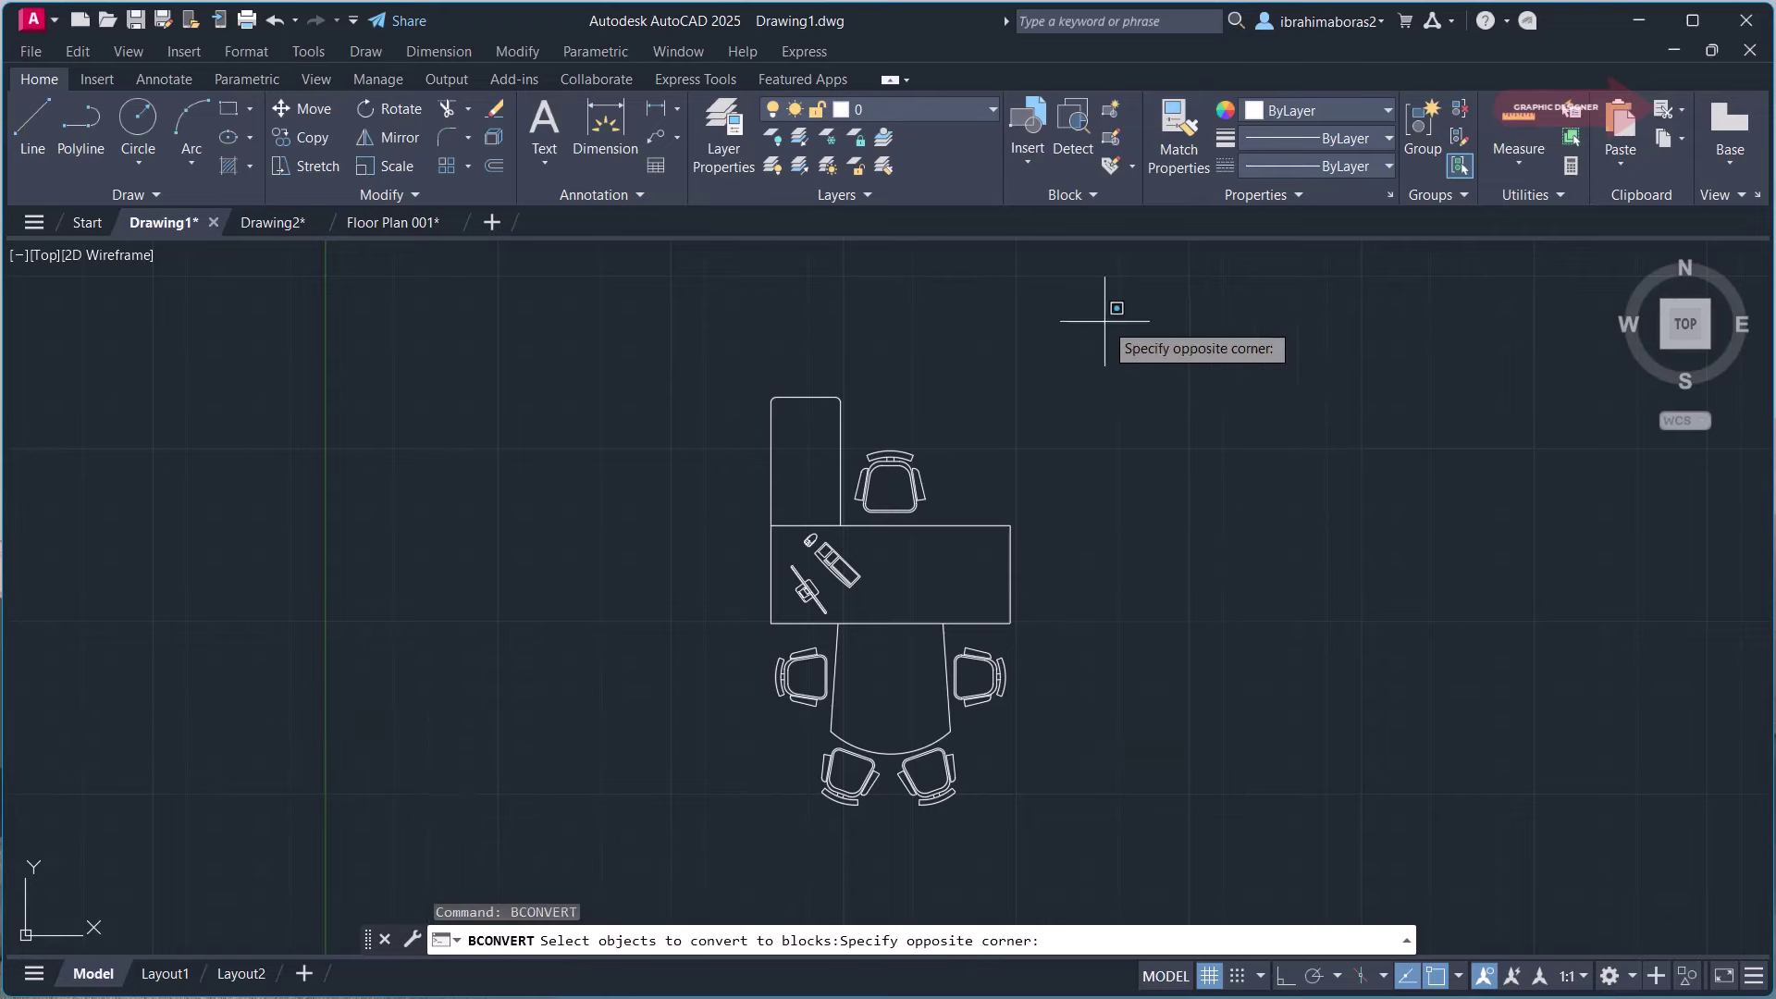
{"action": "left_click", "coordinate": [613, 895]}
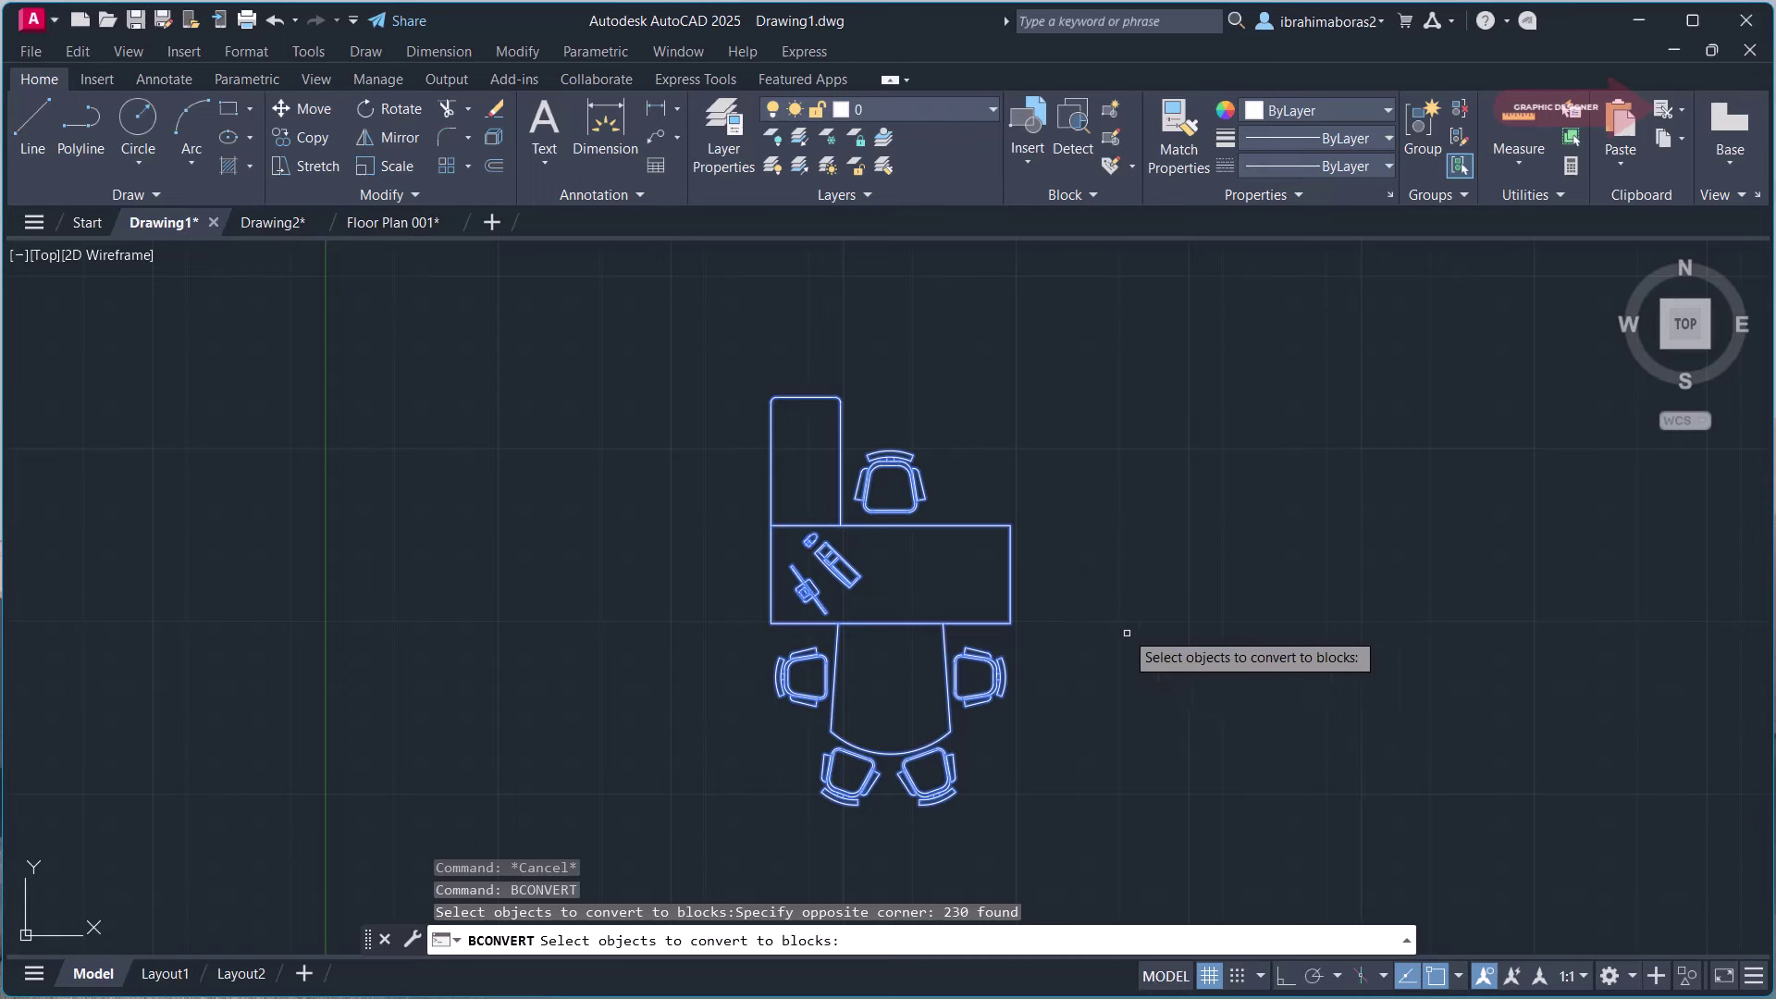
{"action": "key", "text": "Return"}
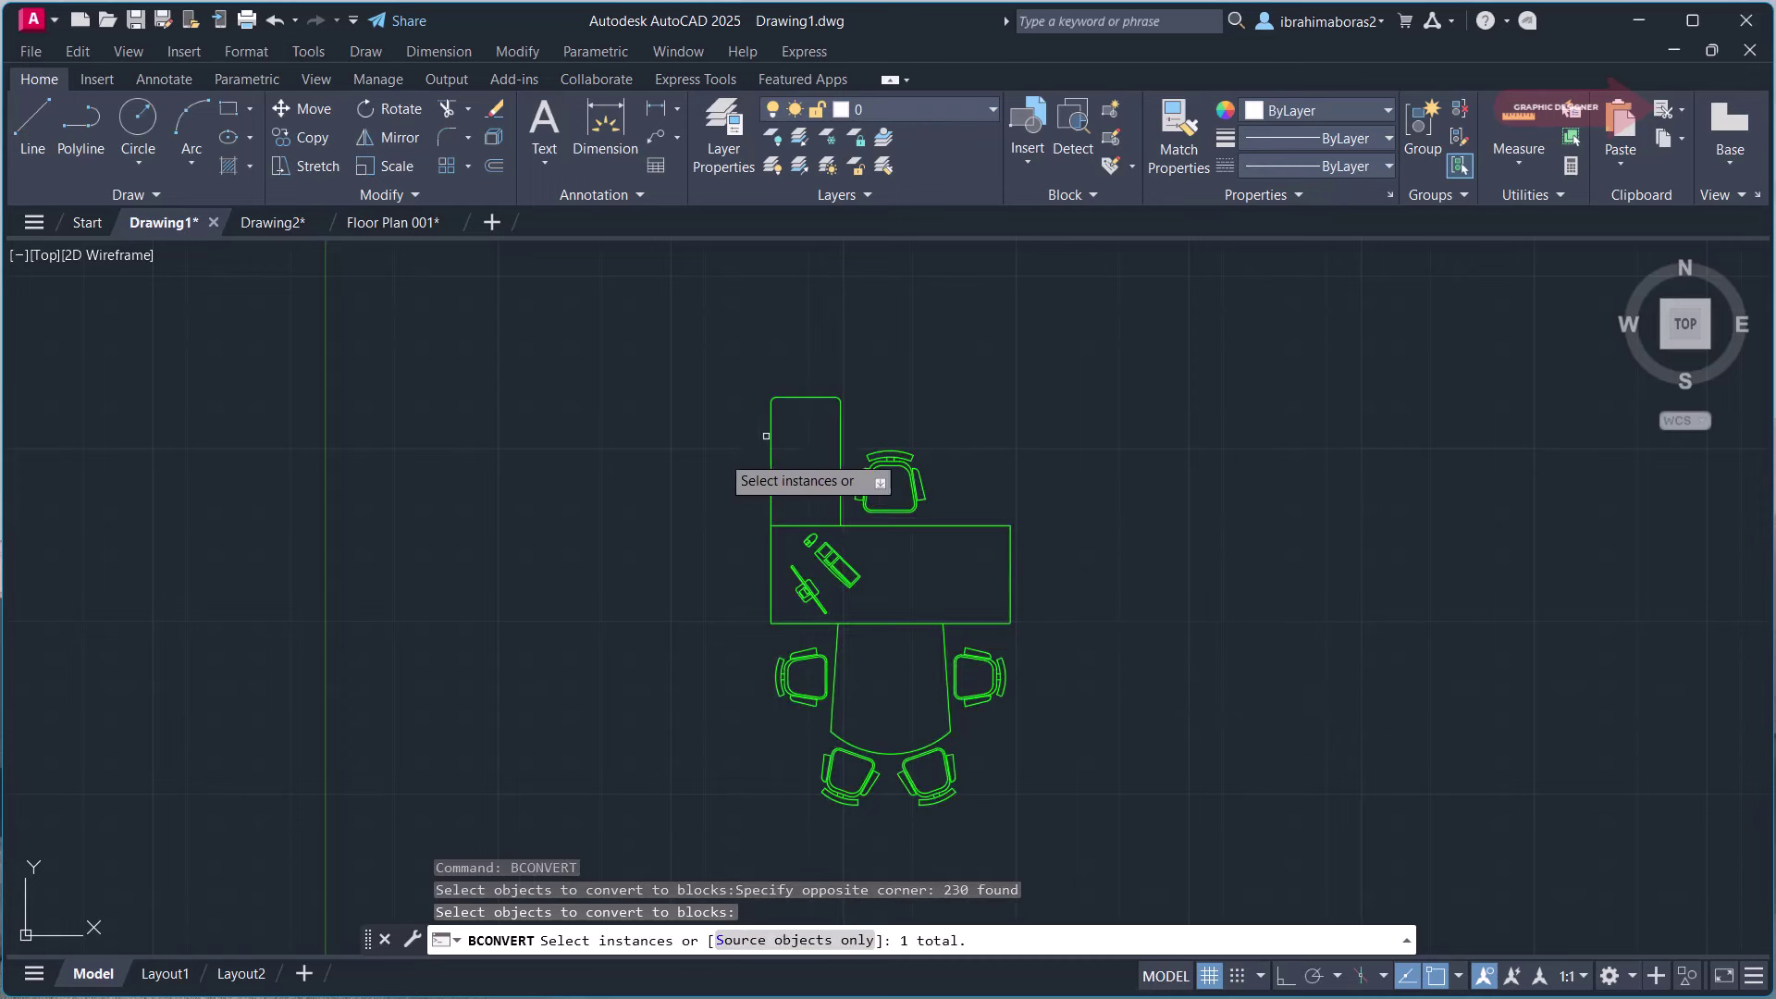
{"action": "right_click", "coordinate": [1117, 587]}
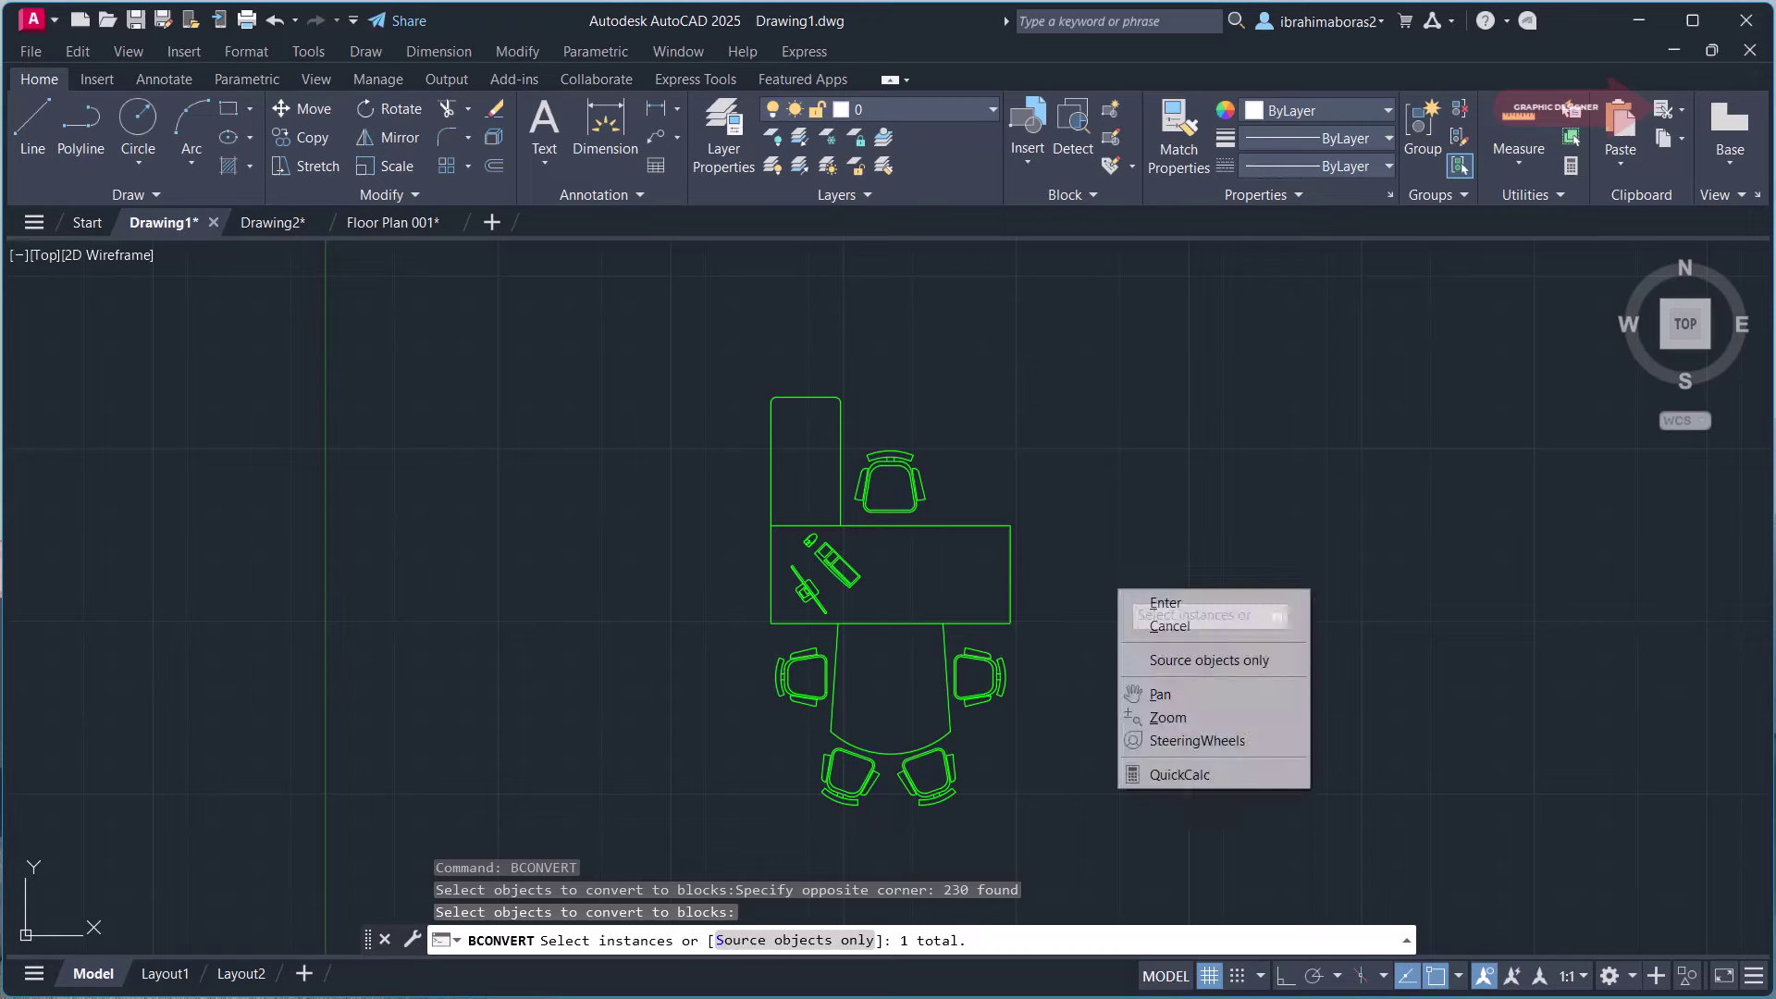
{"action": "left_click", "coordinate": [1175, 607]}
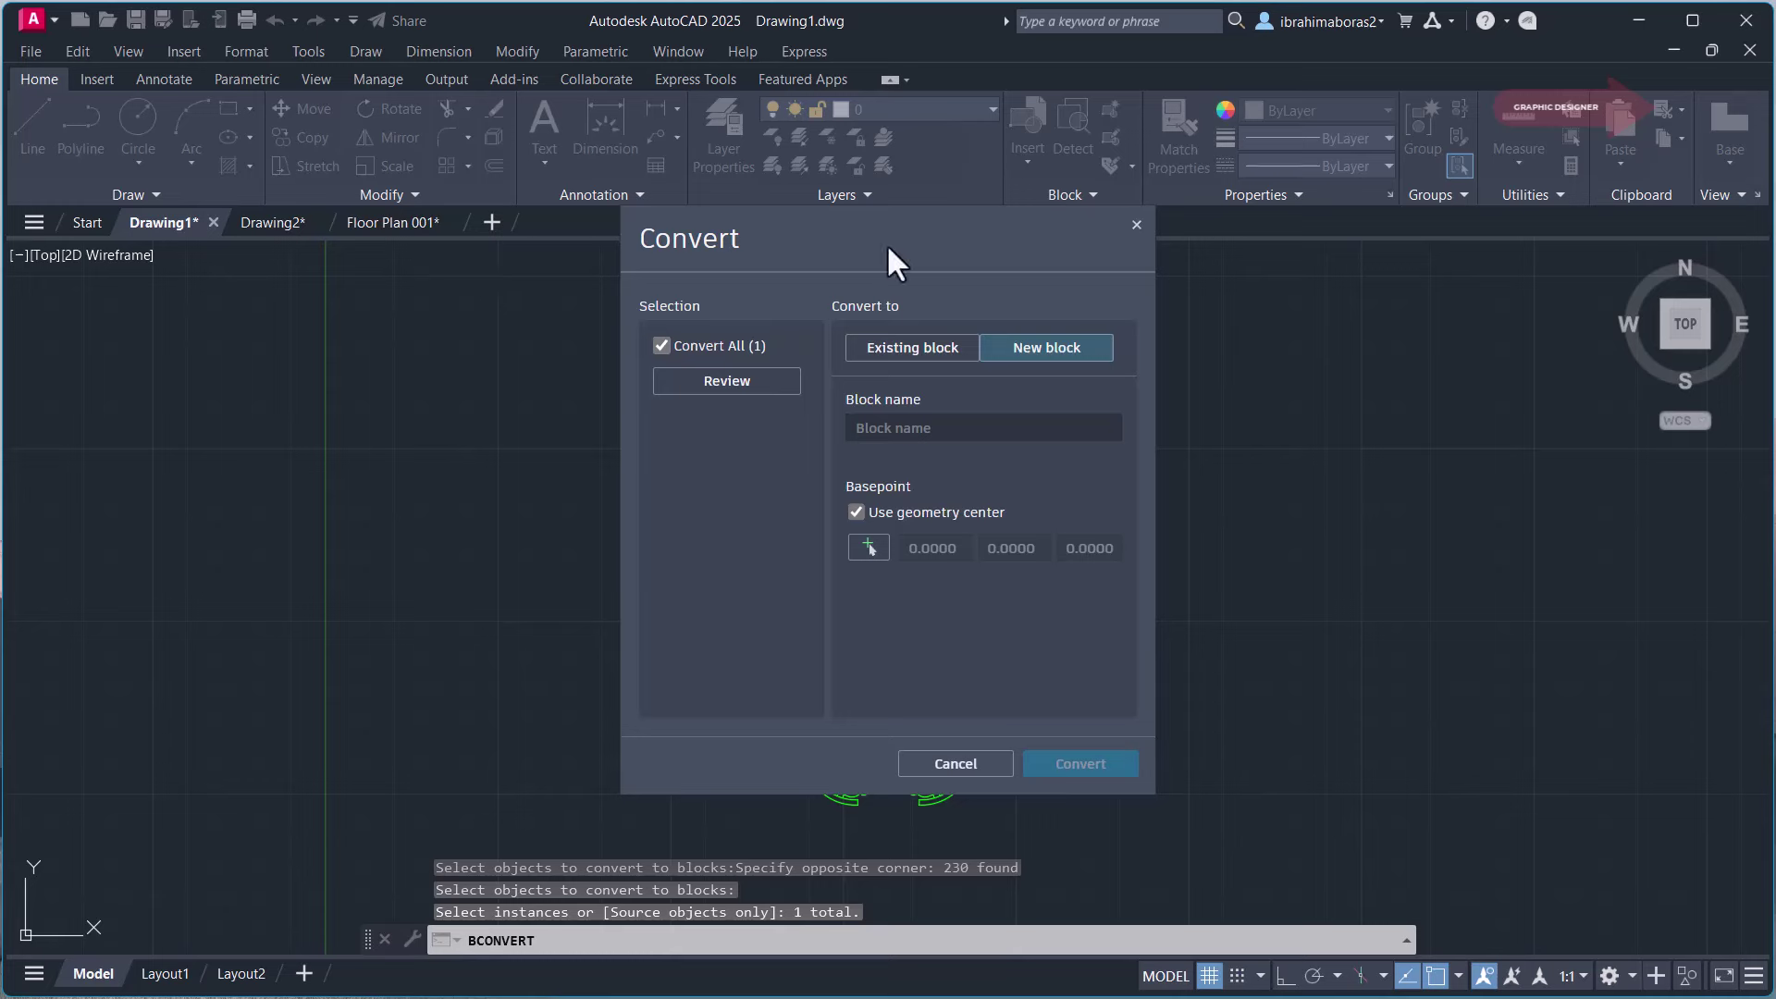
Step: Convert the desk and meeting-table layout into a new block named desk1
{"action": "left_click_drag", "start_coordinate": [752, 218], "coordinate": [268, 258]}
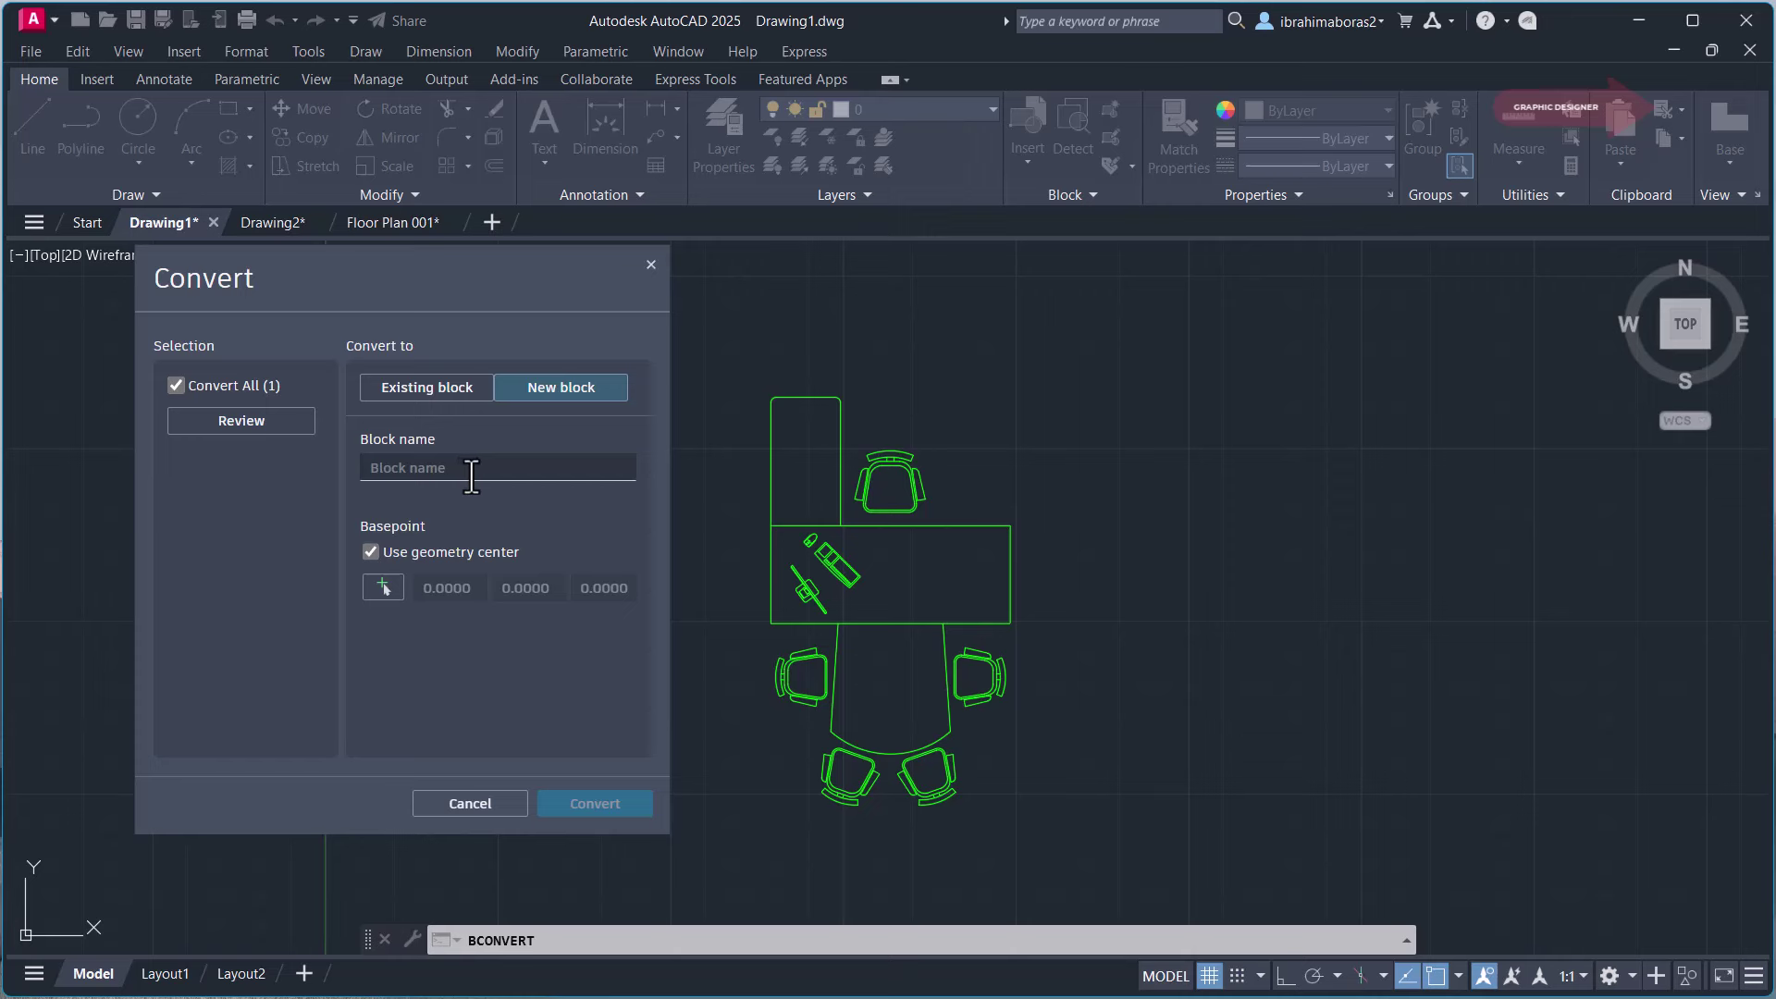
{"action": "type", "text": "desk"}
{"action": "type", "text": "1"}
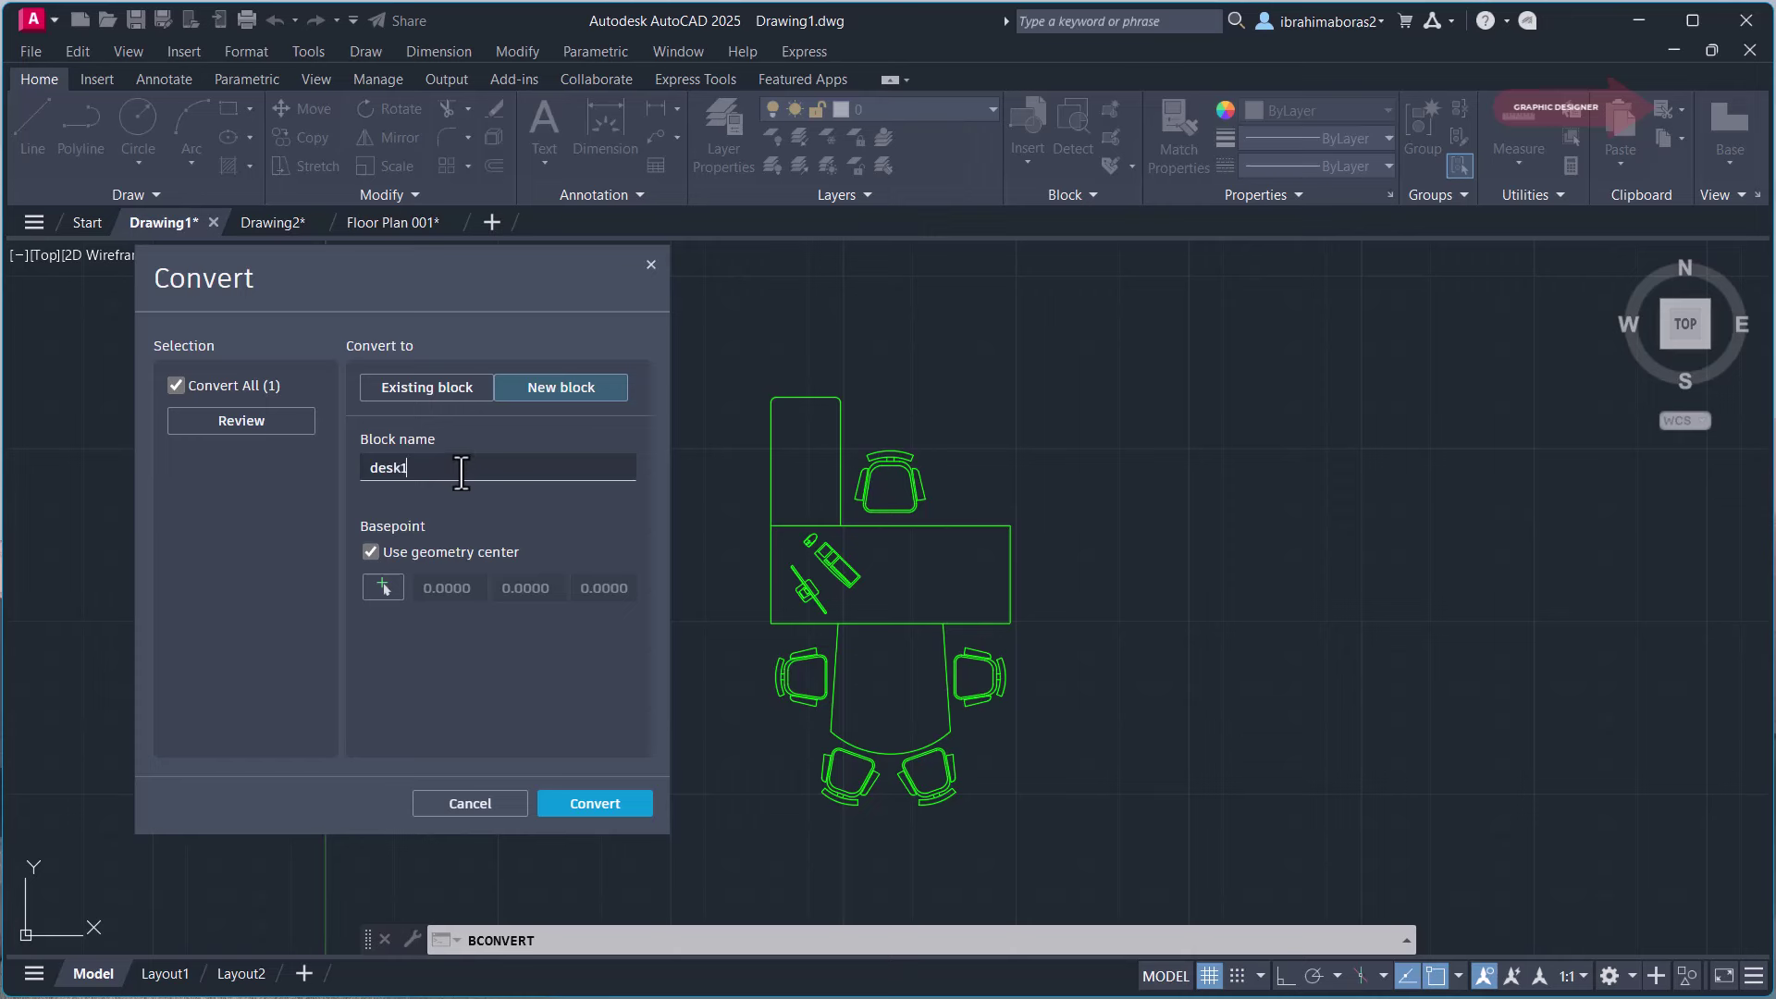
{"action": "left_click", "coordinate": [593, 808]}
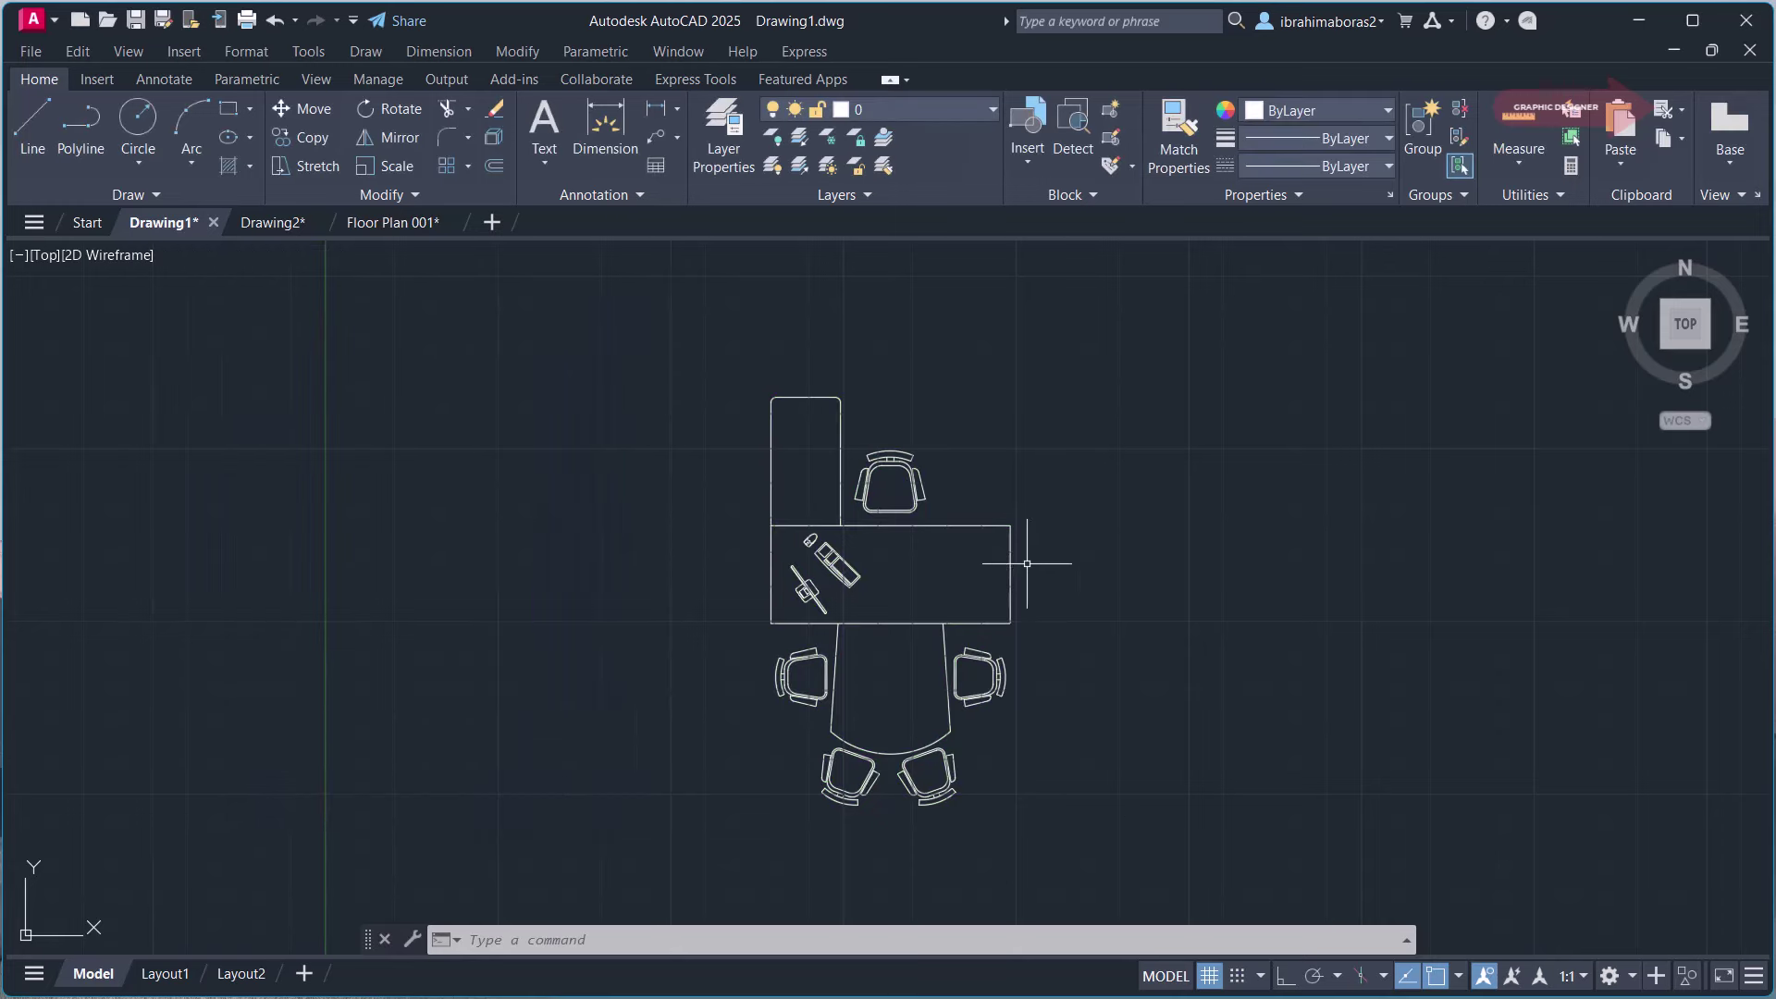
{"action": "left_click", "coordinate": [1010, 566]}
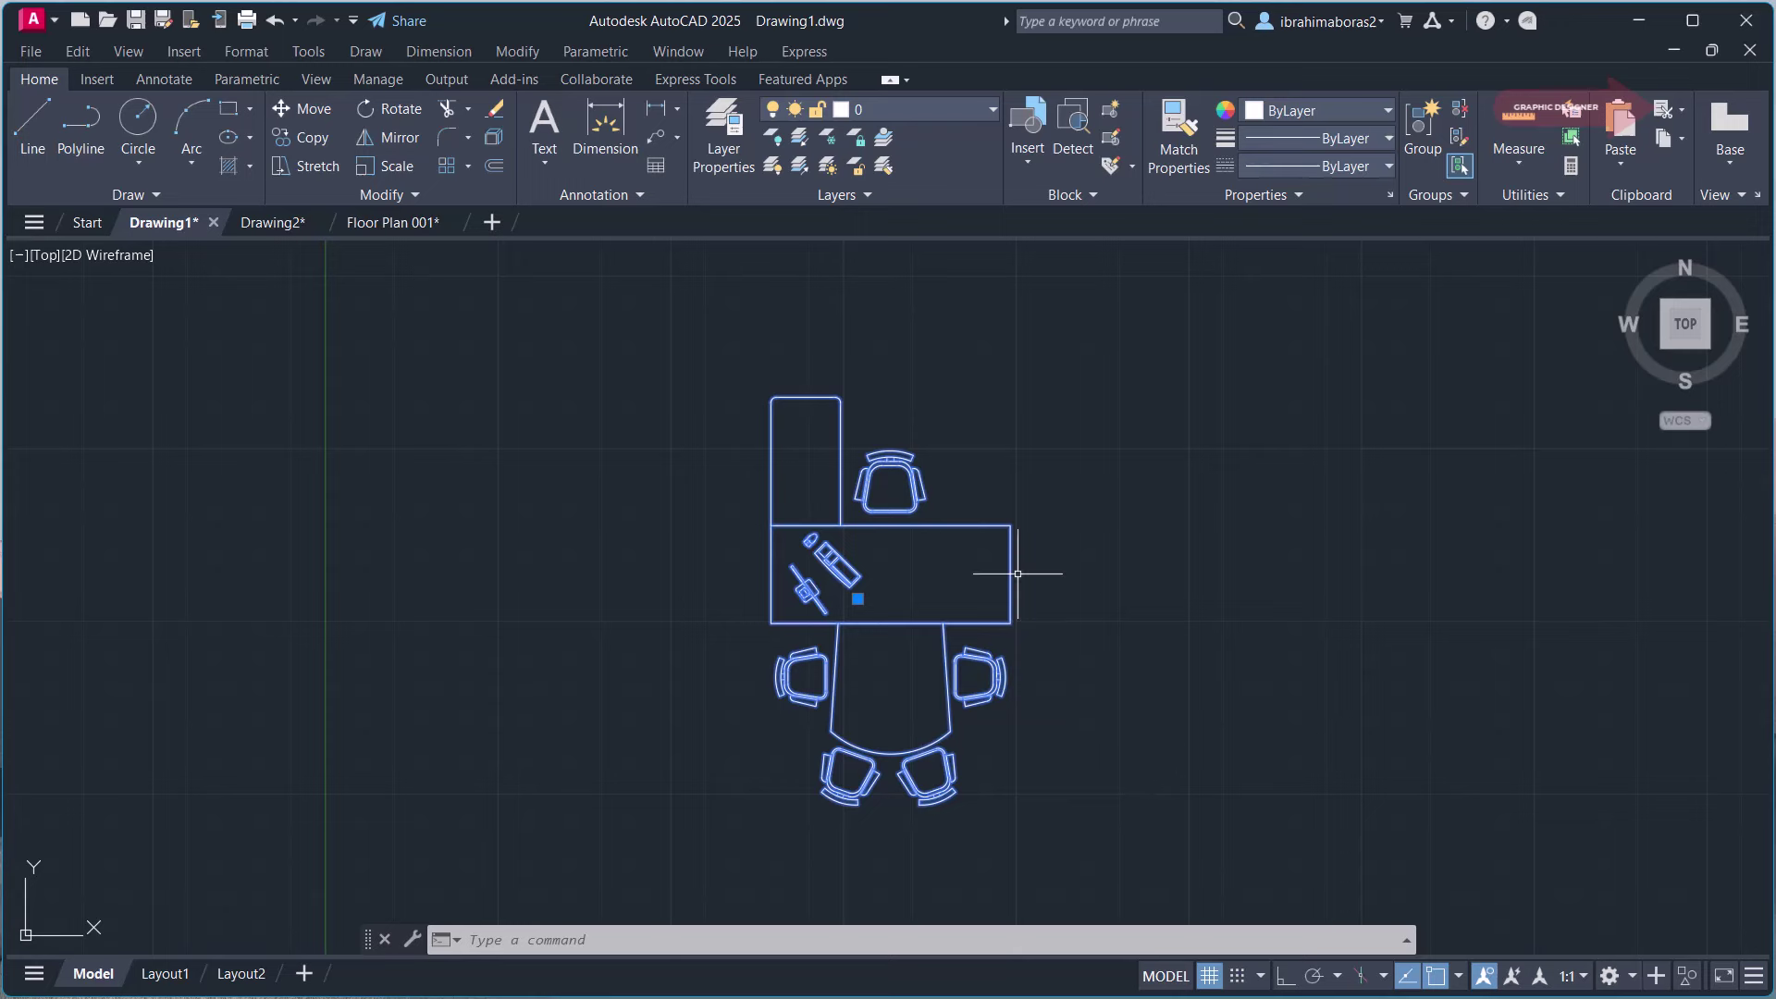
{"action": "key", "text": "Escape"}
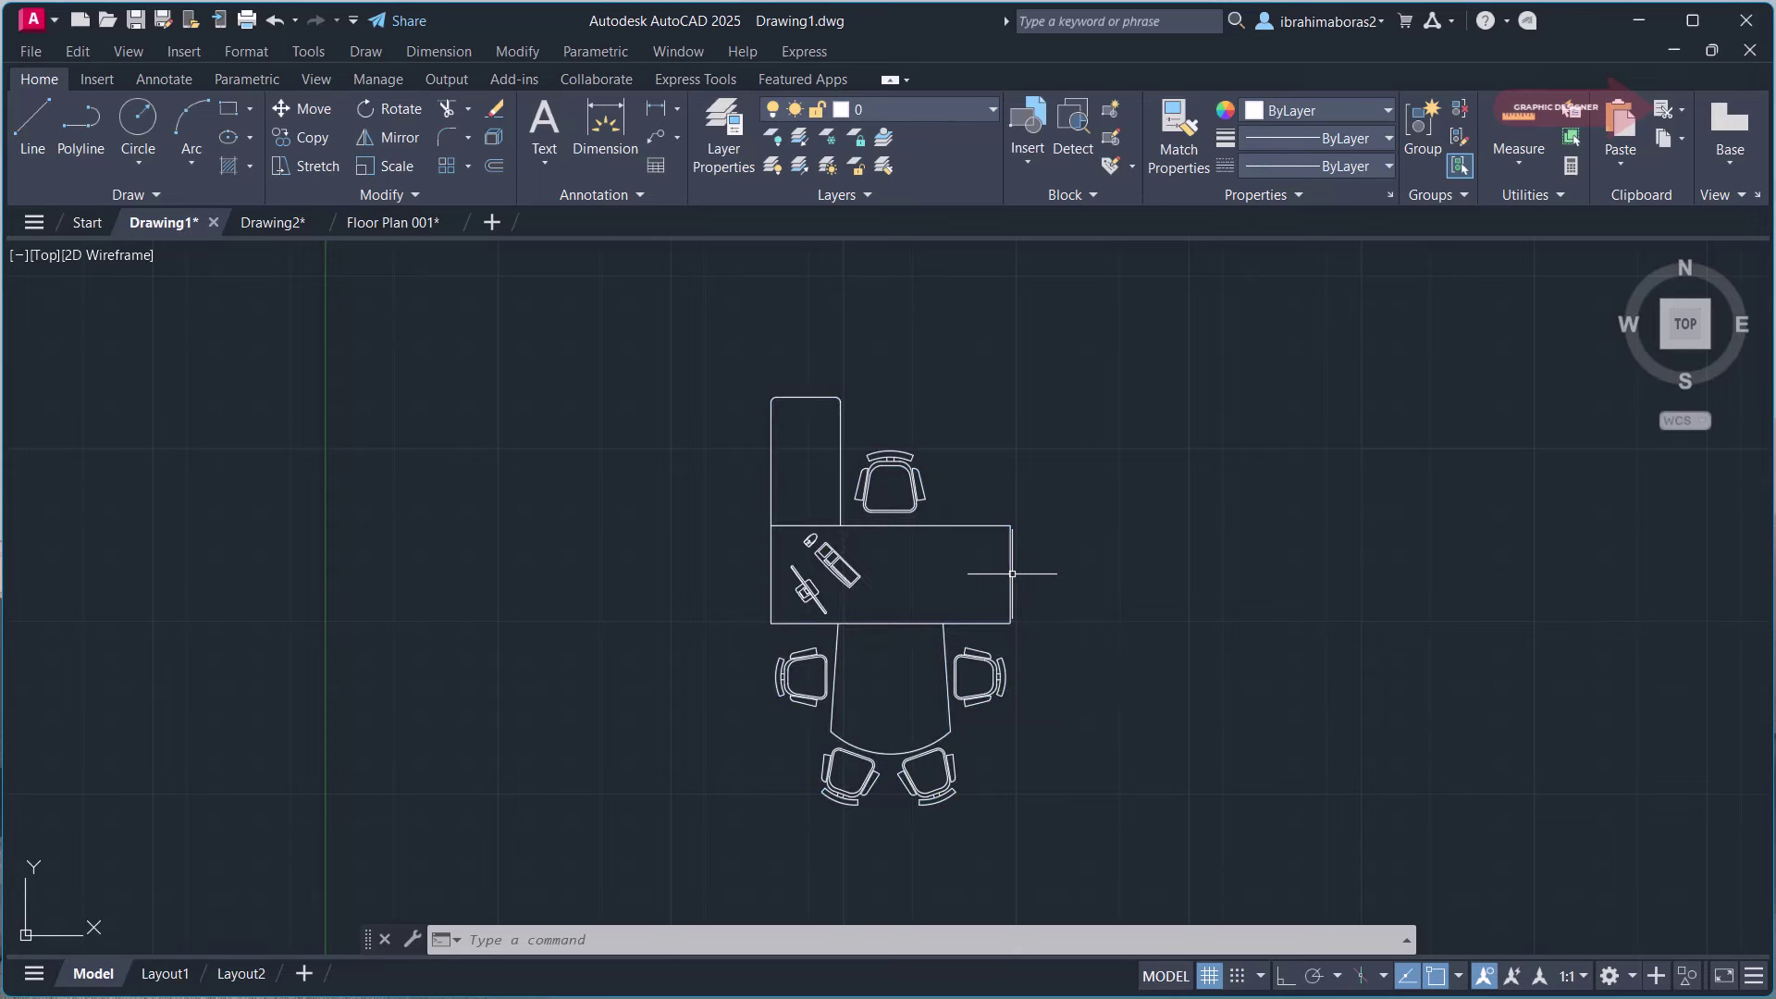
{"action": "double_click", "coordinate": [1012, 573]}
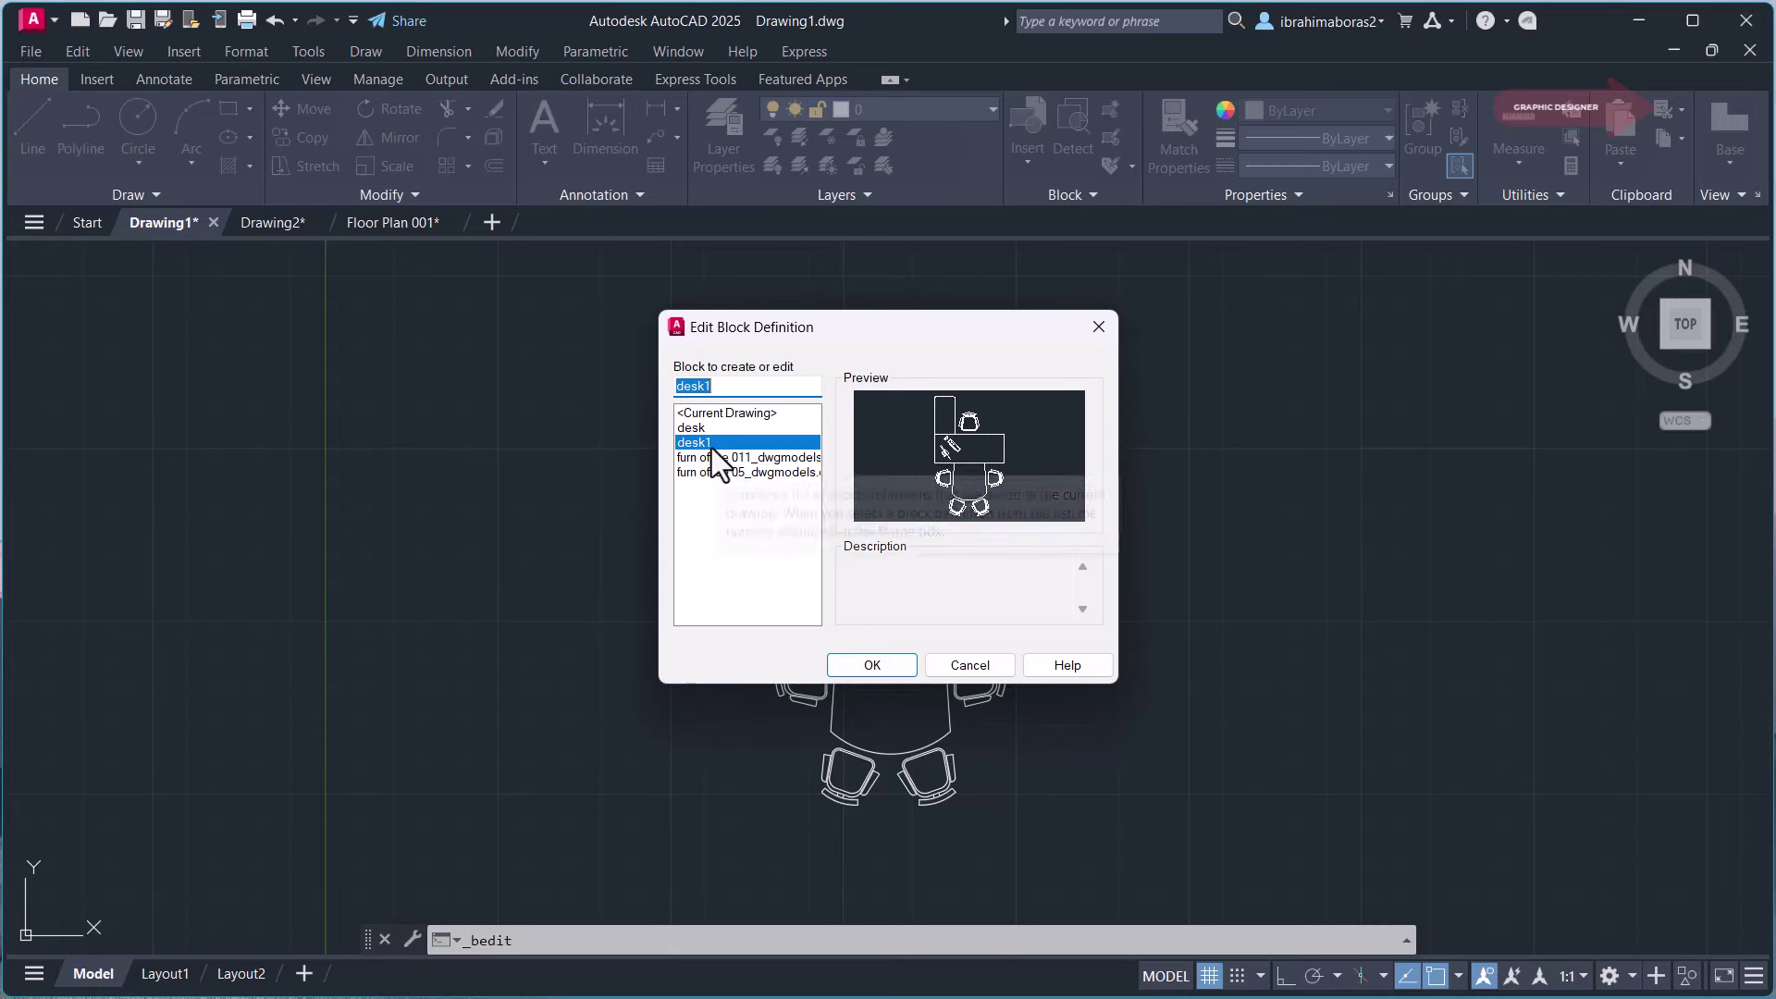
{"action": "left_click", "coordinate": [965, 665]}
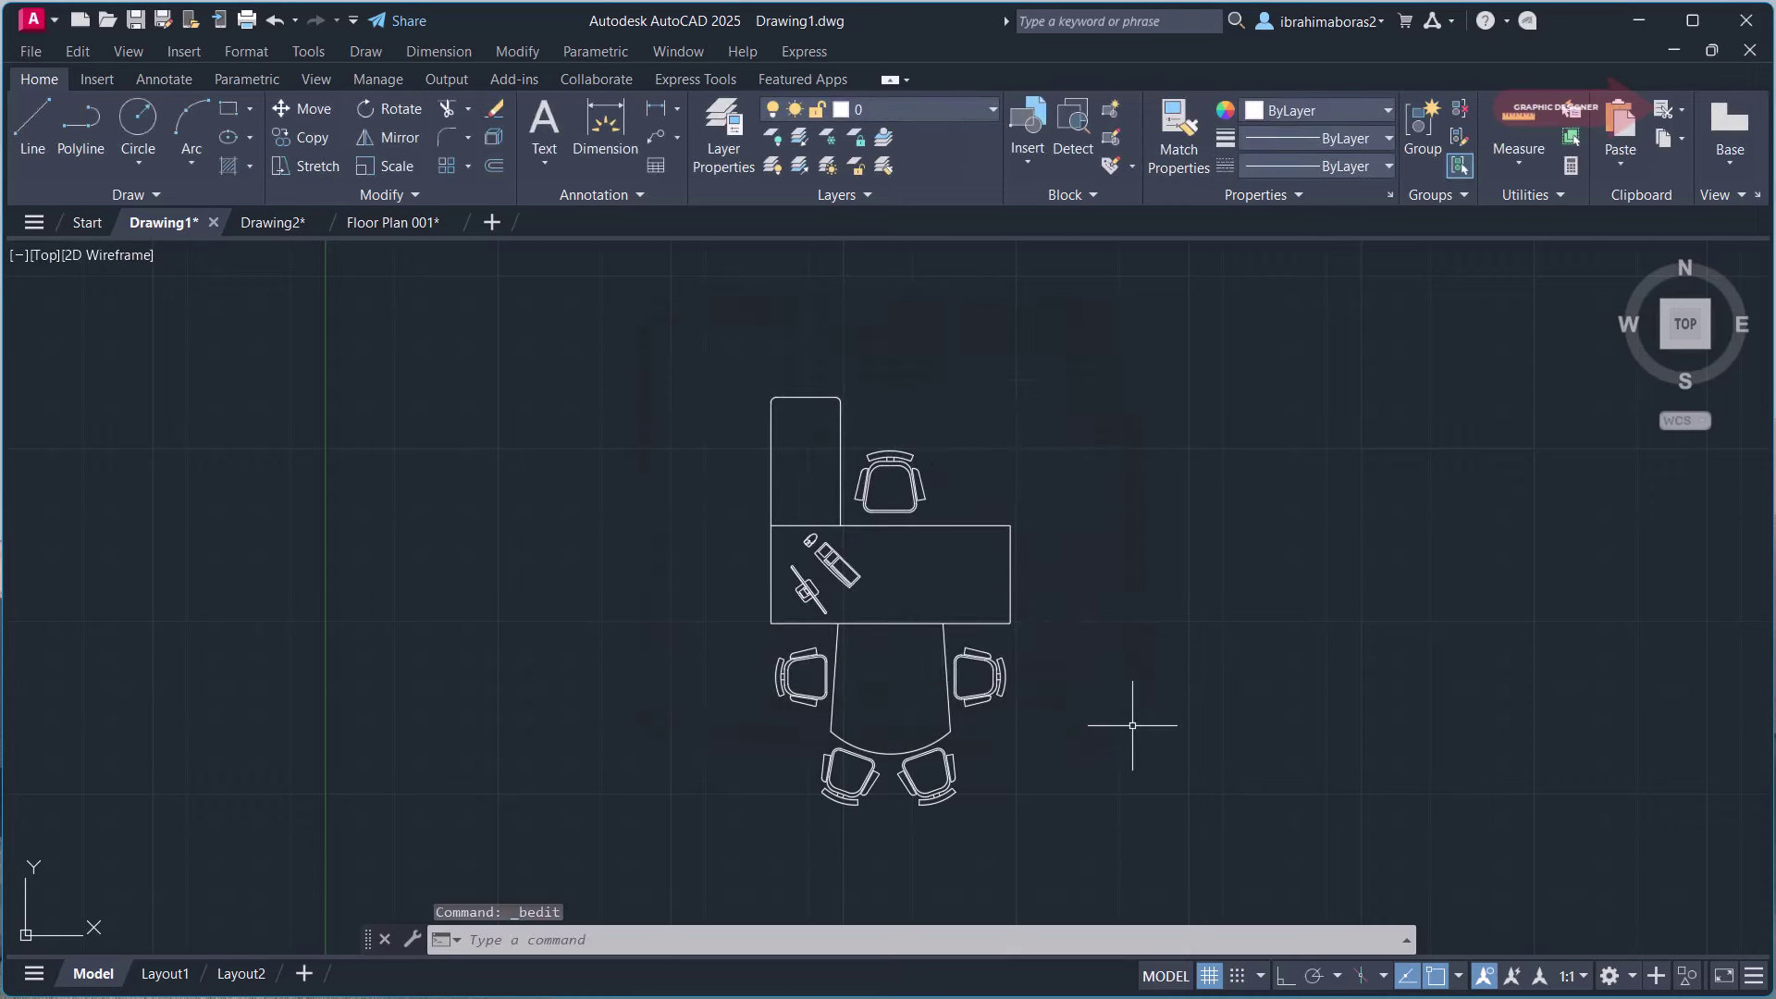
Step: Move the triangular table with three chairs beside the desk
{"action": "scroll", "coordinate": [1129, 722], "scroll_direction": "down", "scroll_amount": 4}
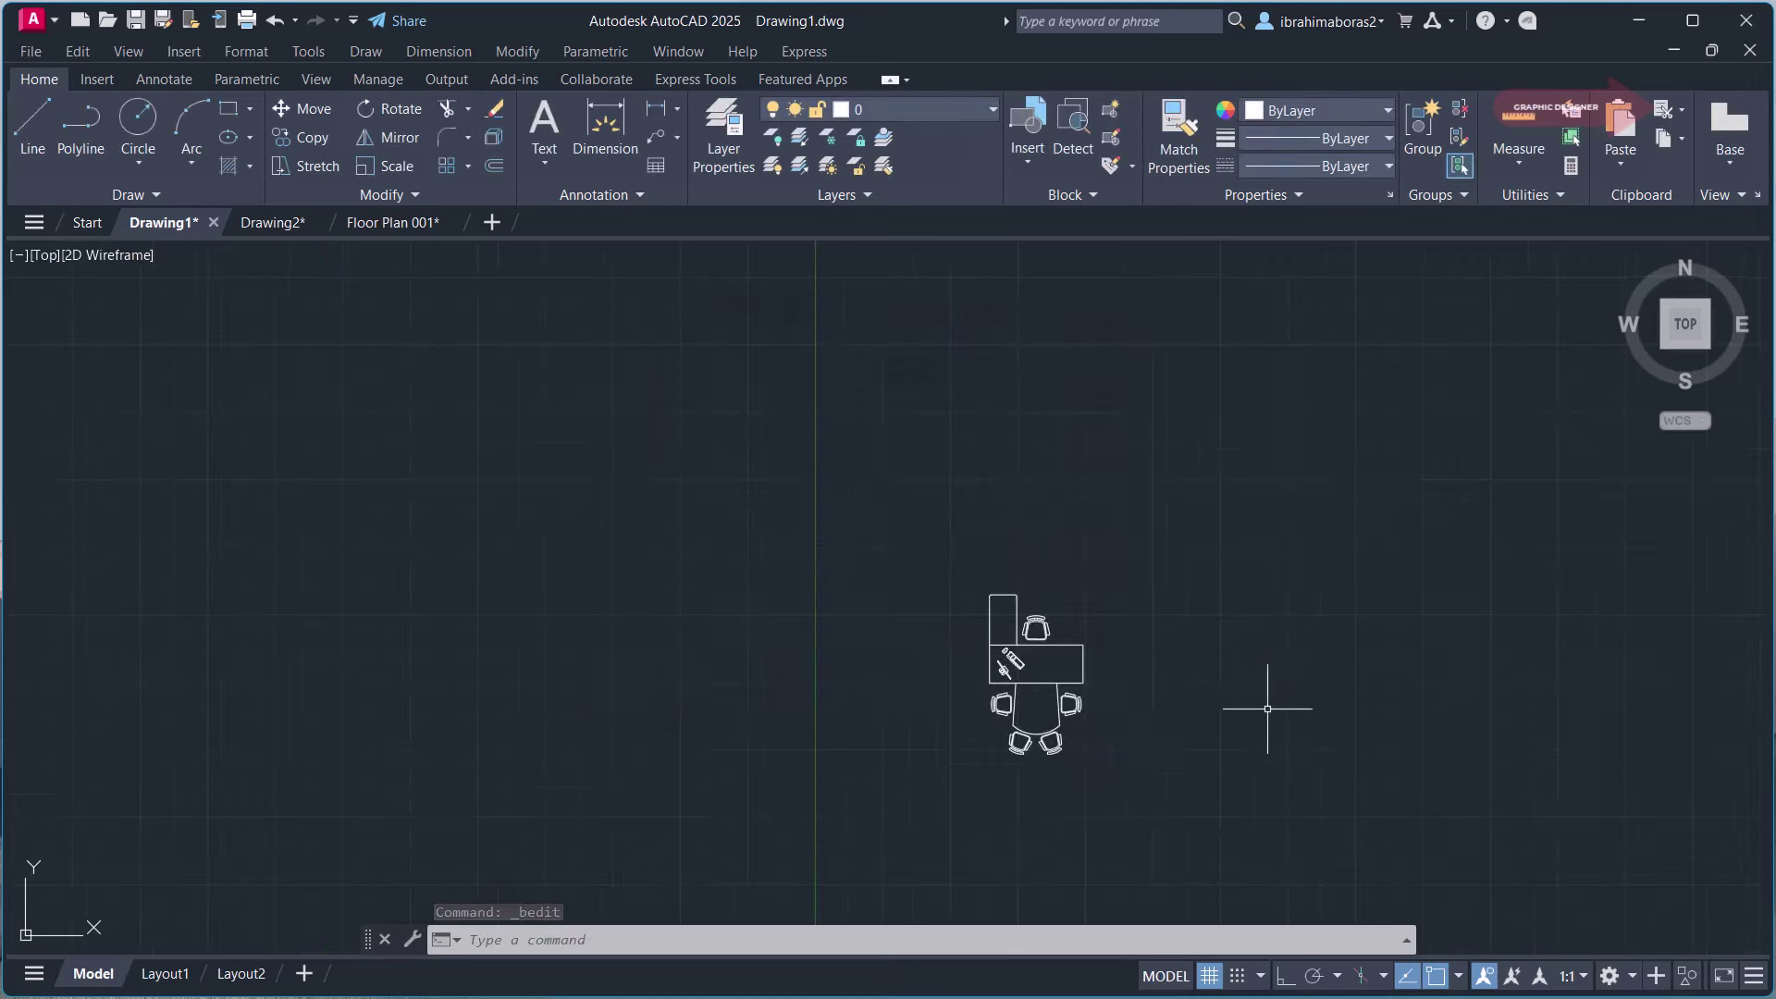
{"action": "middle_click_drag", "start_coordinate": [1268, 706], "coordinate": [888, 663]}
{"action": "type", "text": "m"}
{"action": "key", "text": "Return"}
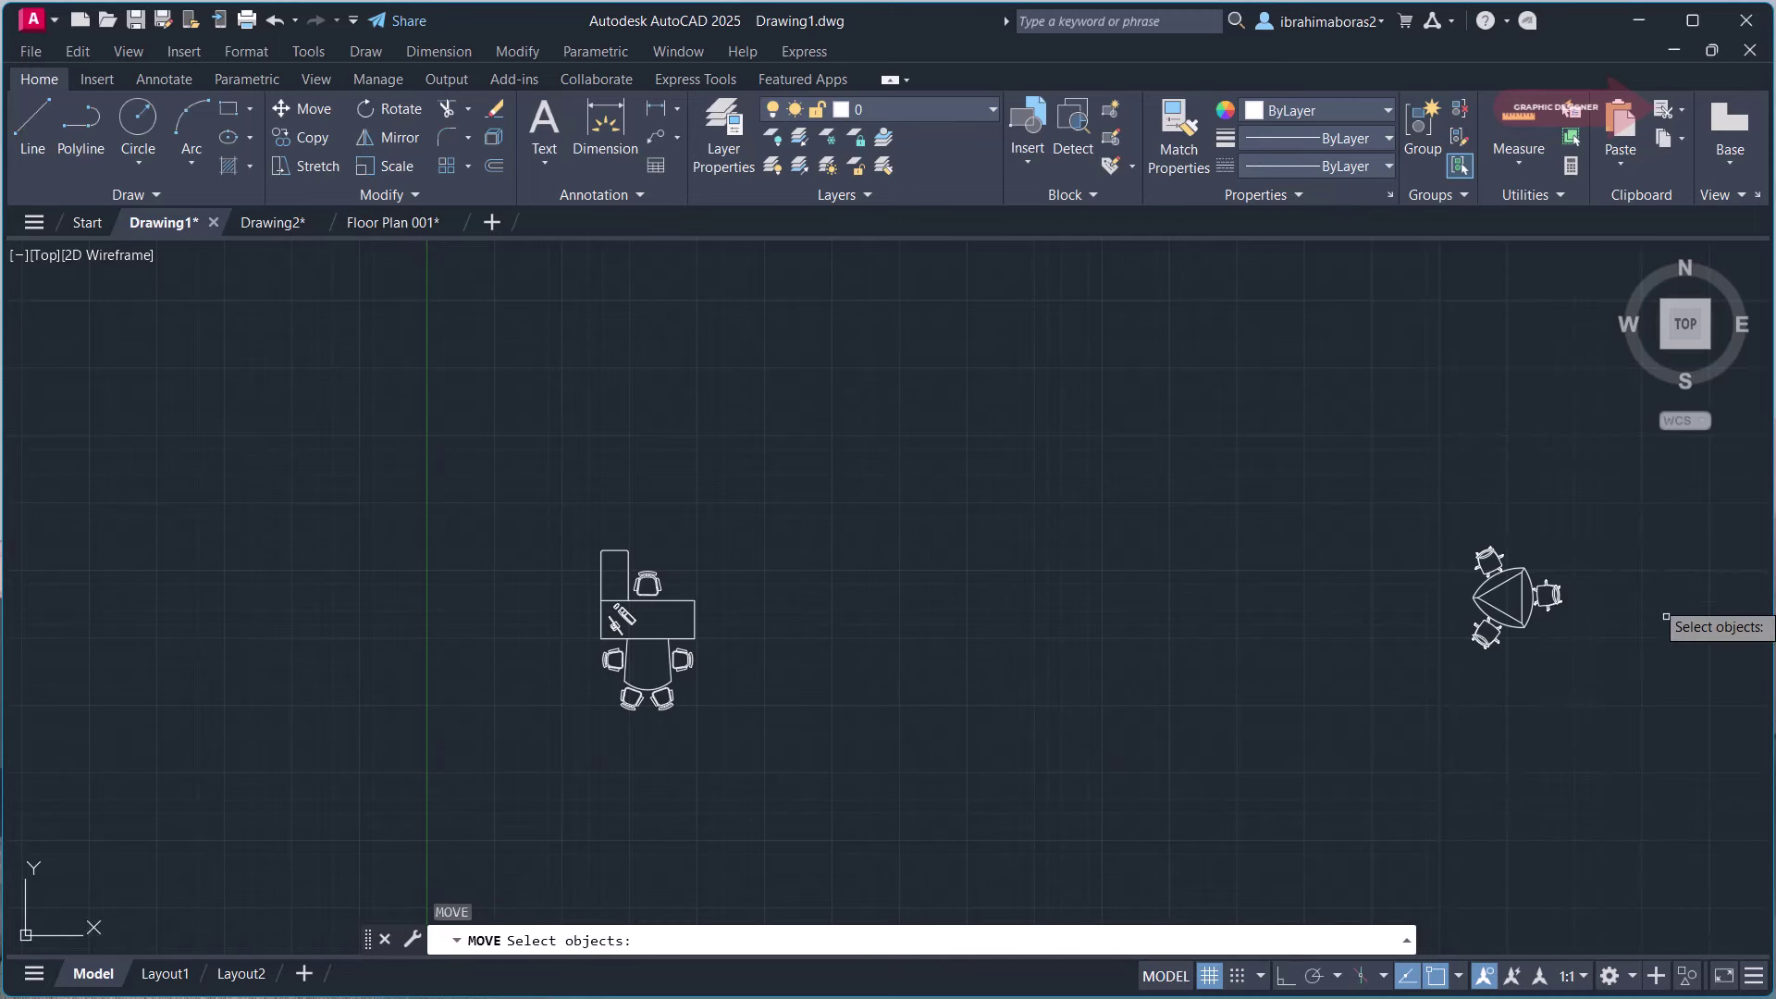
{"action": "left_click", "coordinate": [1630, 533]}
{"action": "left_click", "coordinate": [1378, 659]}
{"action": "key", "text": "Return"}
{"action": "left_click", "coordinate": [1546, 636]}
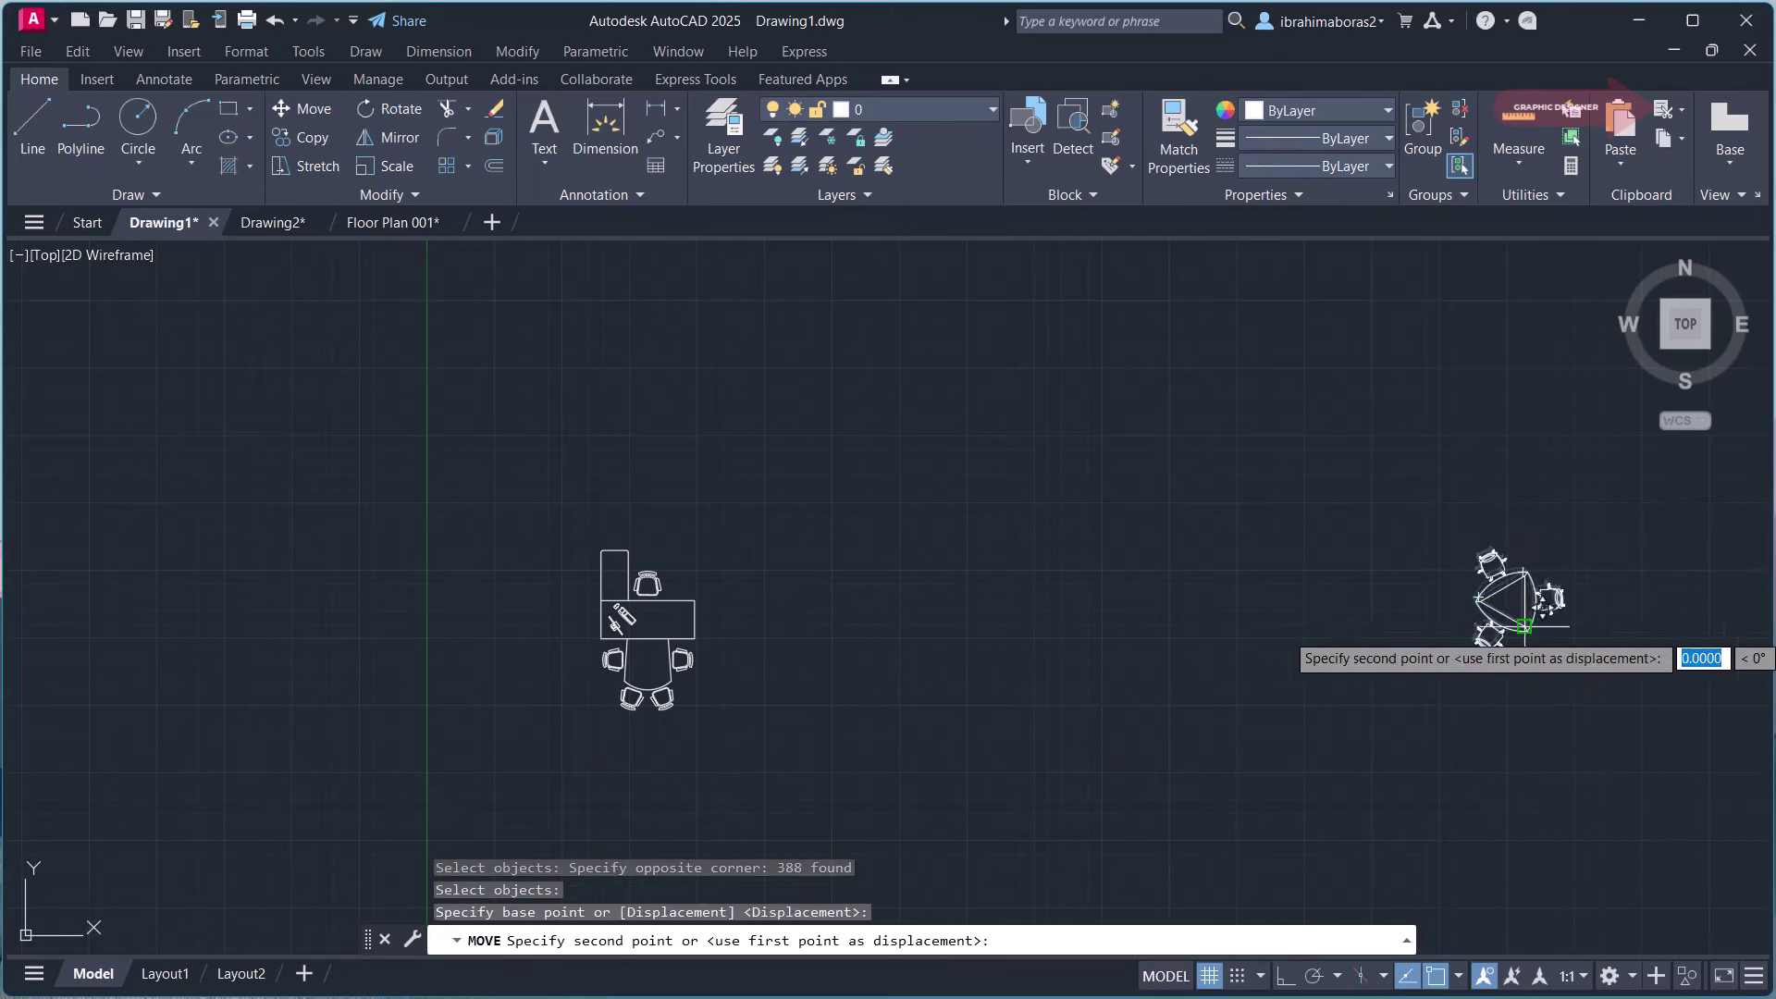
{"action": "left_click", "coordinate": [882, 681]}
Step: Start BCONVERT and window-select the triangular table group's 388 objects
{"action": "scroll", "coordinate": [624, 690], "scroll_direction": "up", "scroll_amount": 4}
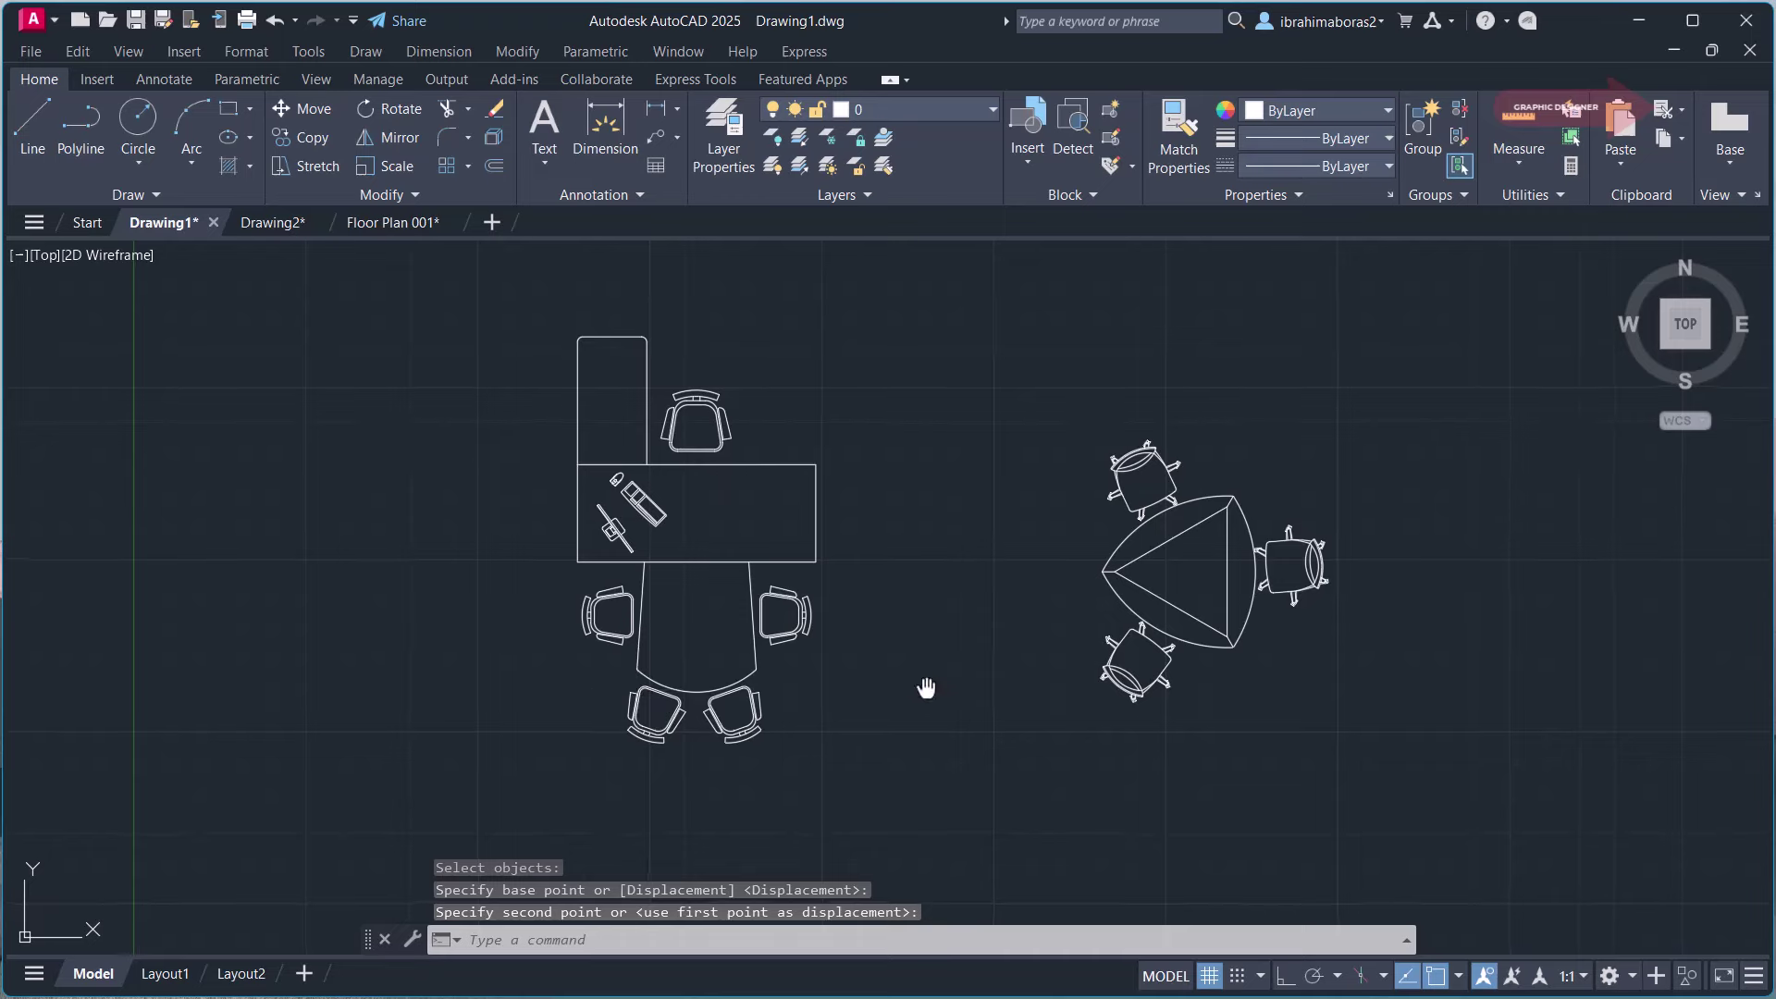
{"action": "middle_click_drag", "start_coordinate": [923, 682], "coordinate": [860, 775]}
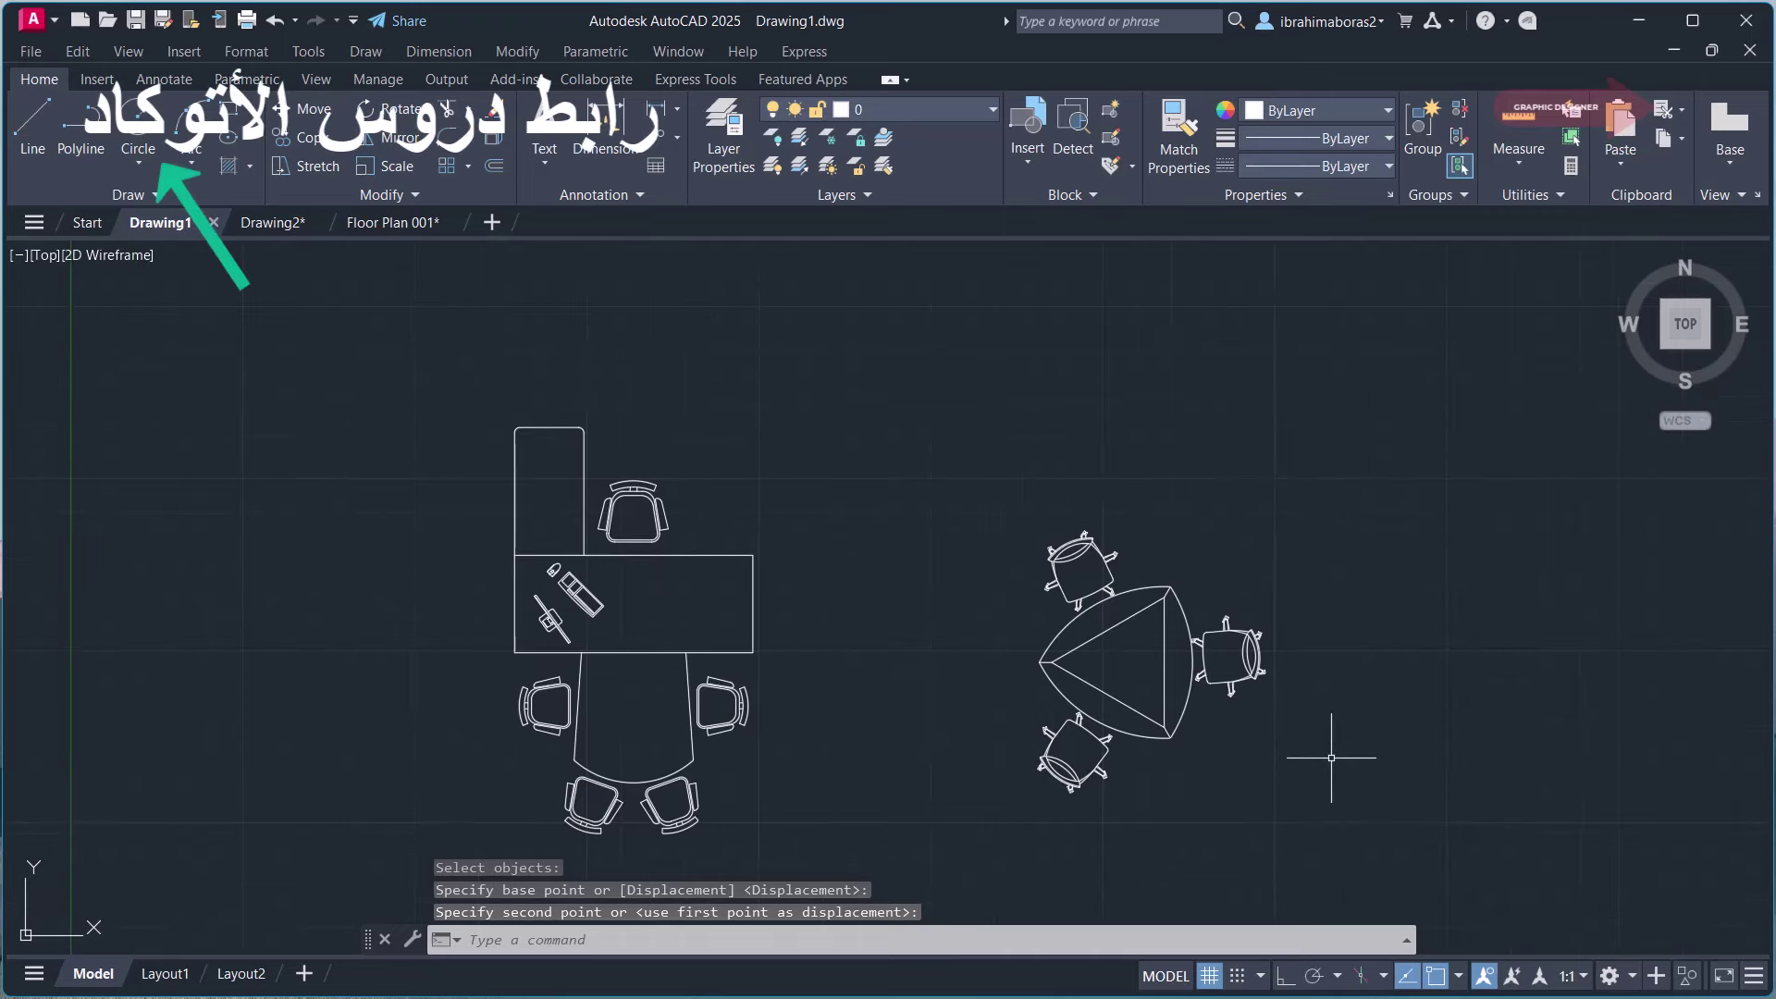
{"action": "type", "text": "s"}
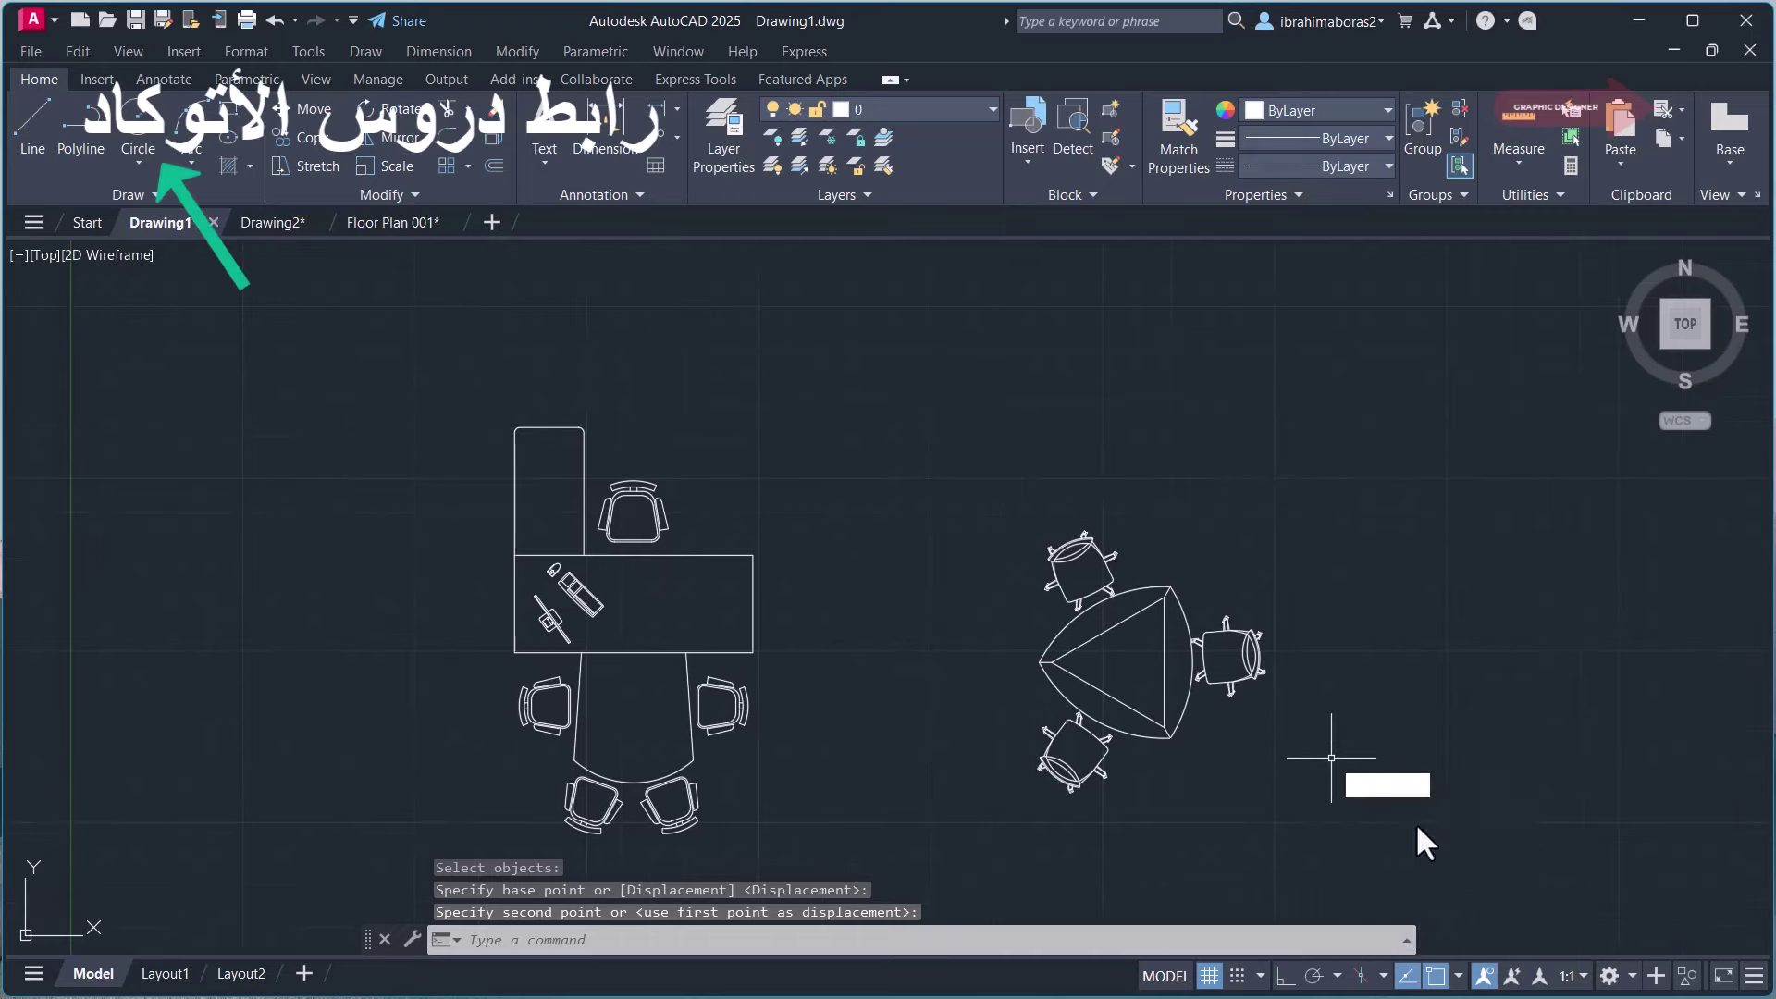
{"action": "key", "text": "Return"}
{"action": "left_click", "coordinate": [1349, 475]}
{"action": "left_click", "coordinate": [905, 891]}
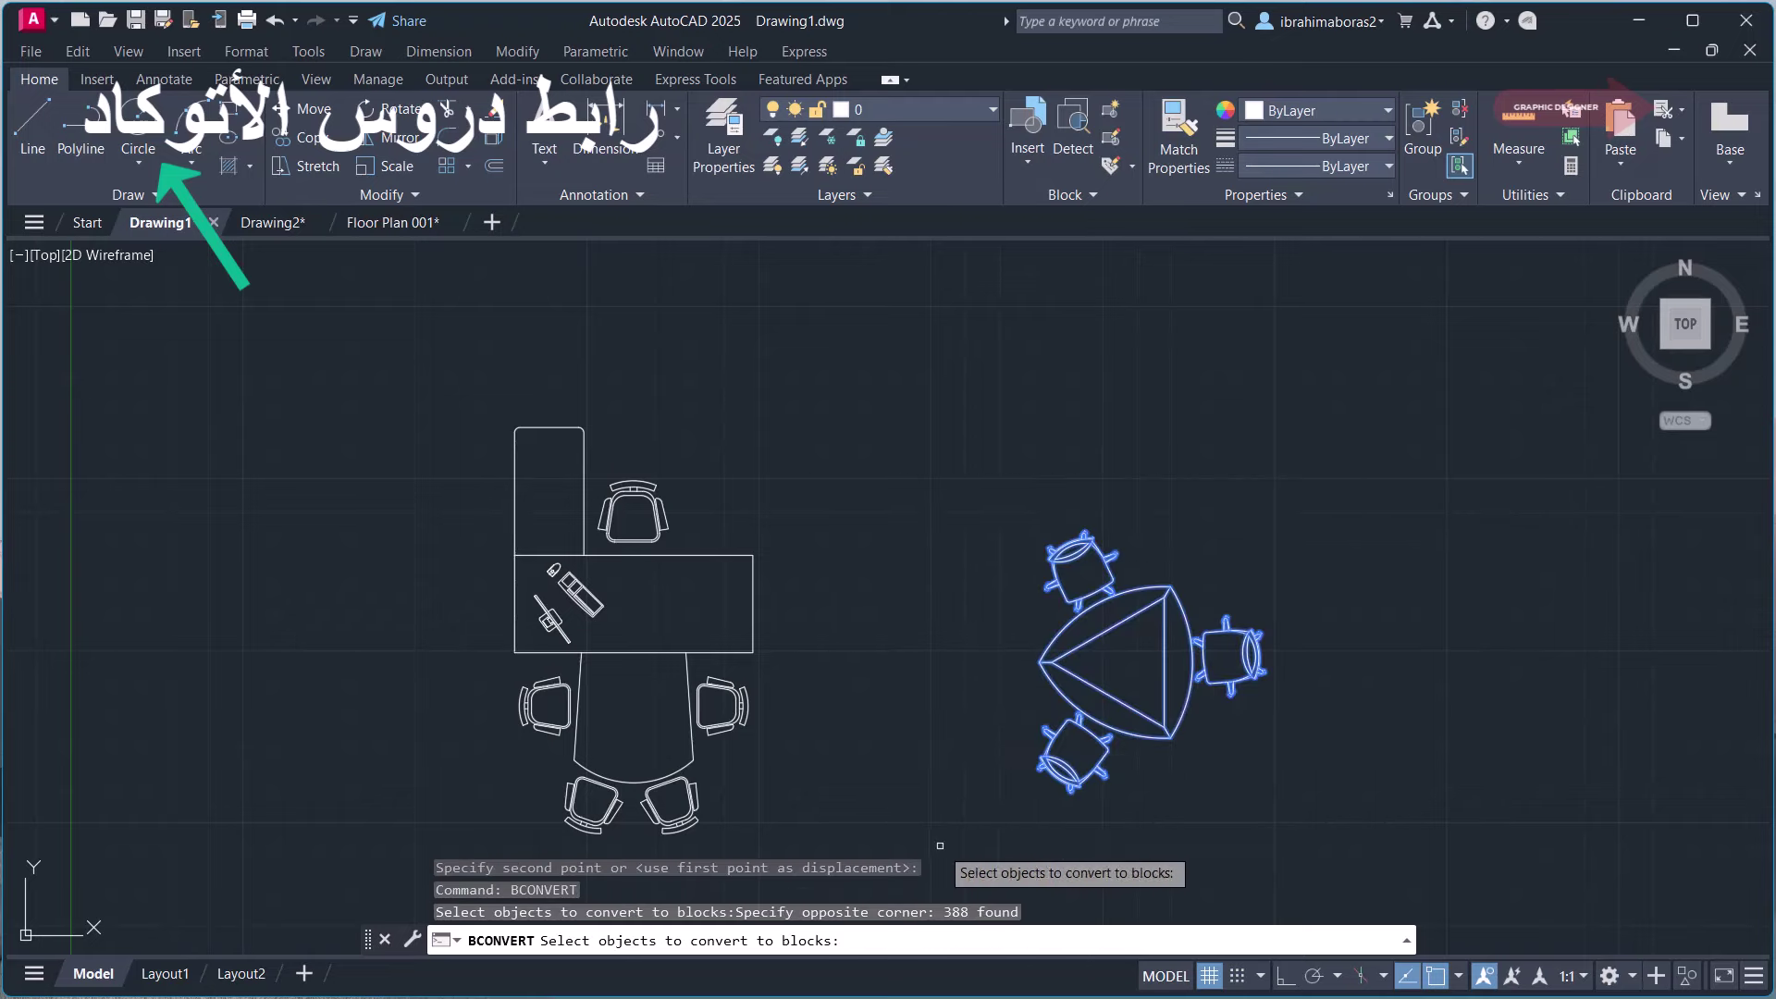
{"action": "key", "text": "Return"}
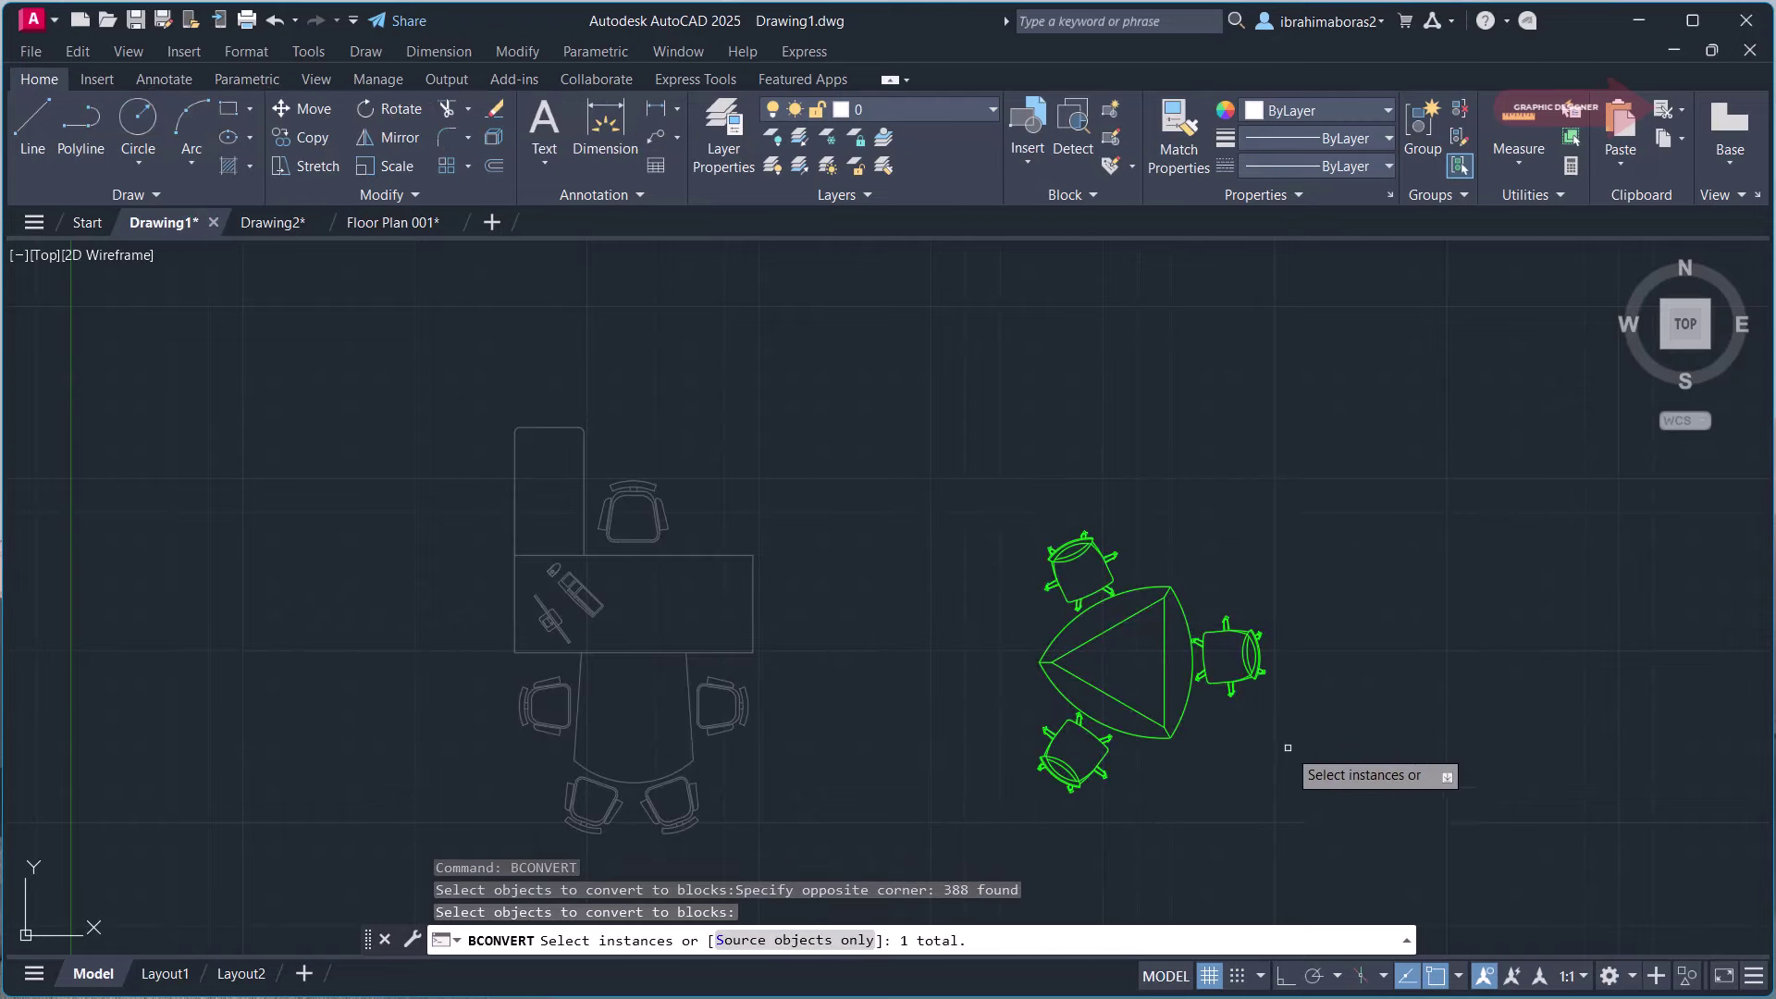
Step: Create new block table1 from the triangular table, with its base point at a table corner
{"action": "right_click", "coordinate": [1288, 747]}
{"action": "left_click", "coordinate": [1332, 760]}
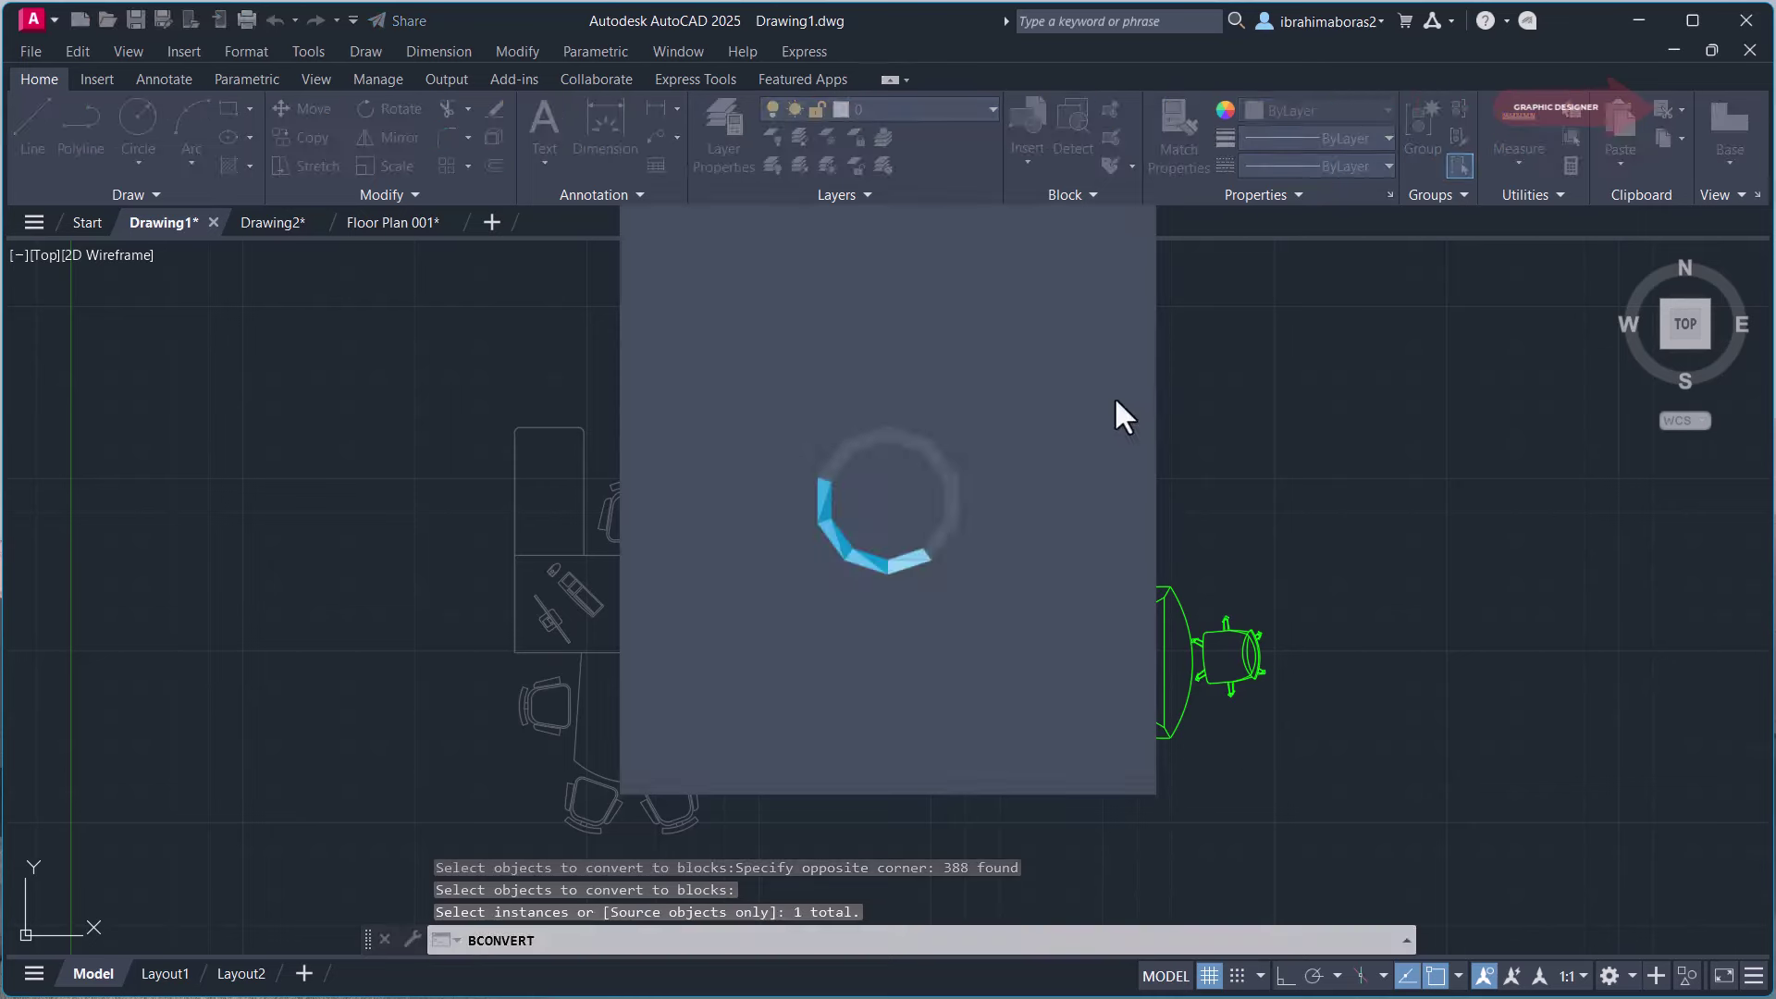
{"action": "left_click", "coordinate": [1047, 347]}
{"action": "left_click", "coordinate": [937, 428]}
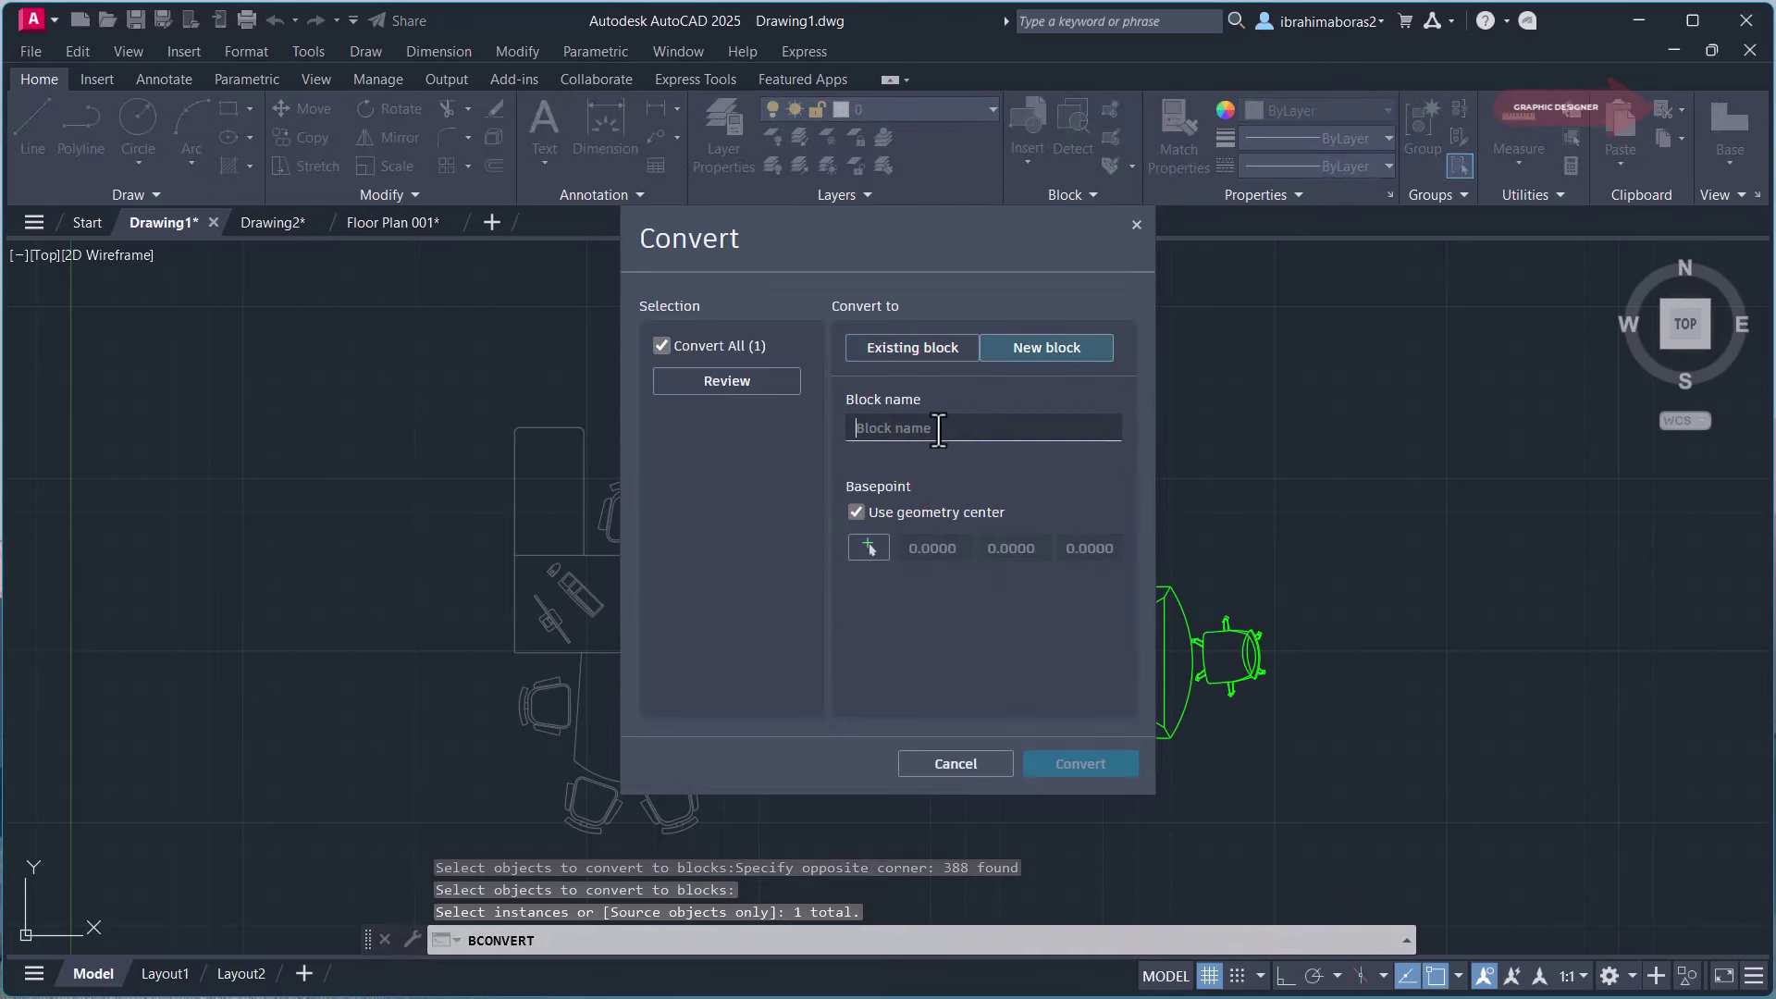
{"action": "type", "text": "tab"}
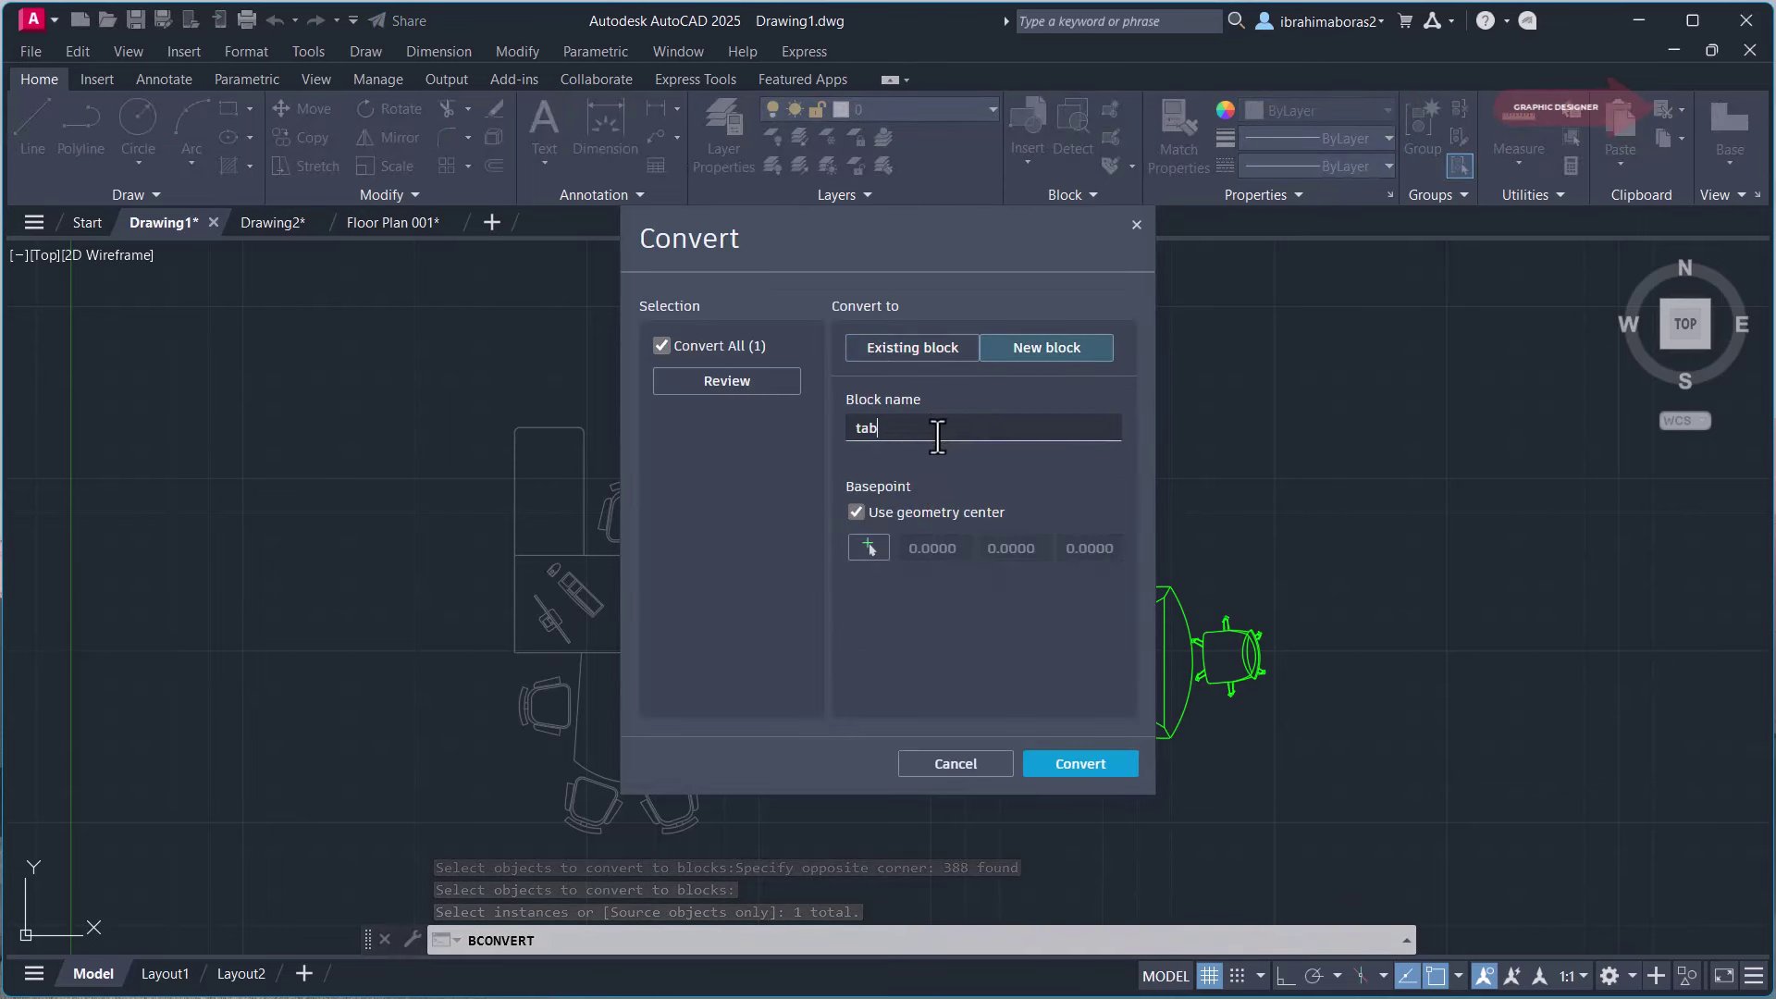
{"action": "type", "text": "le1"}
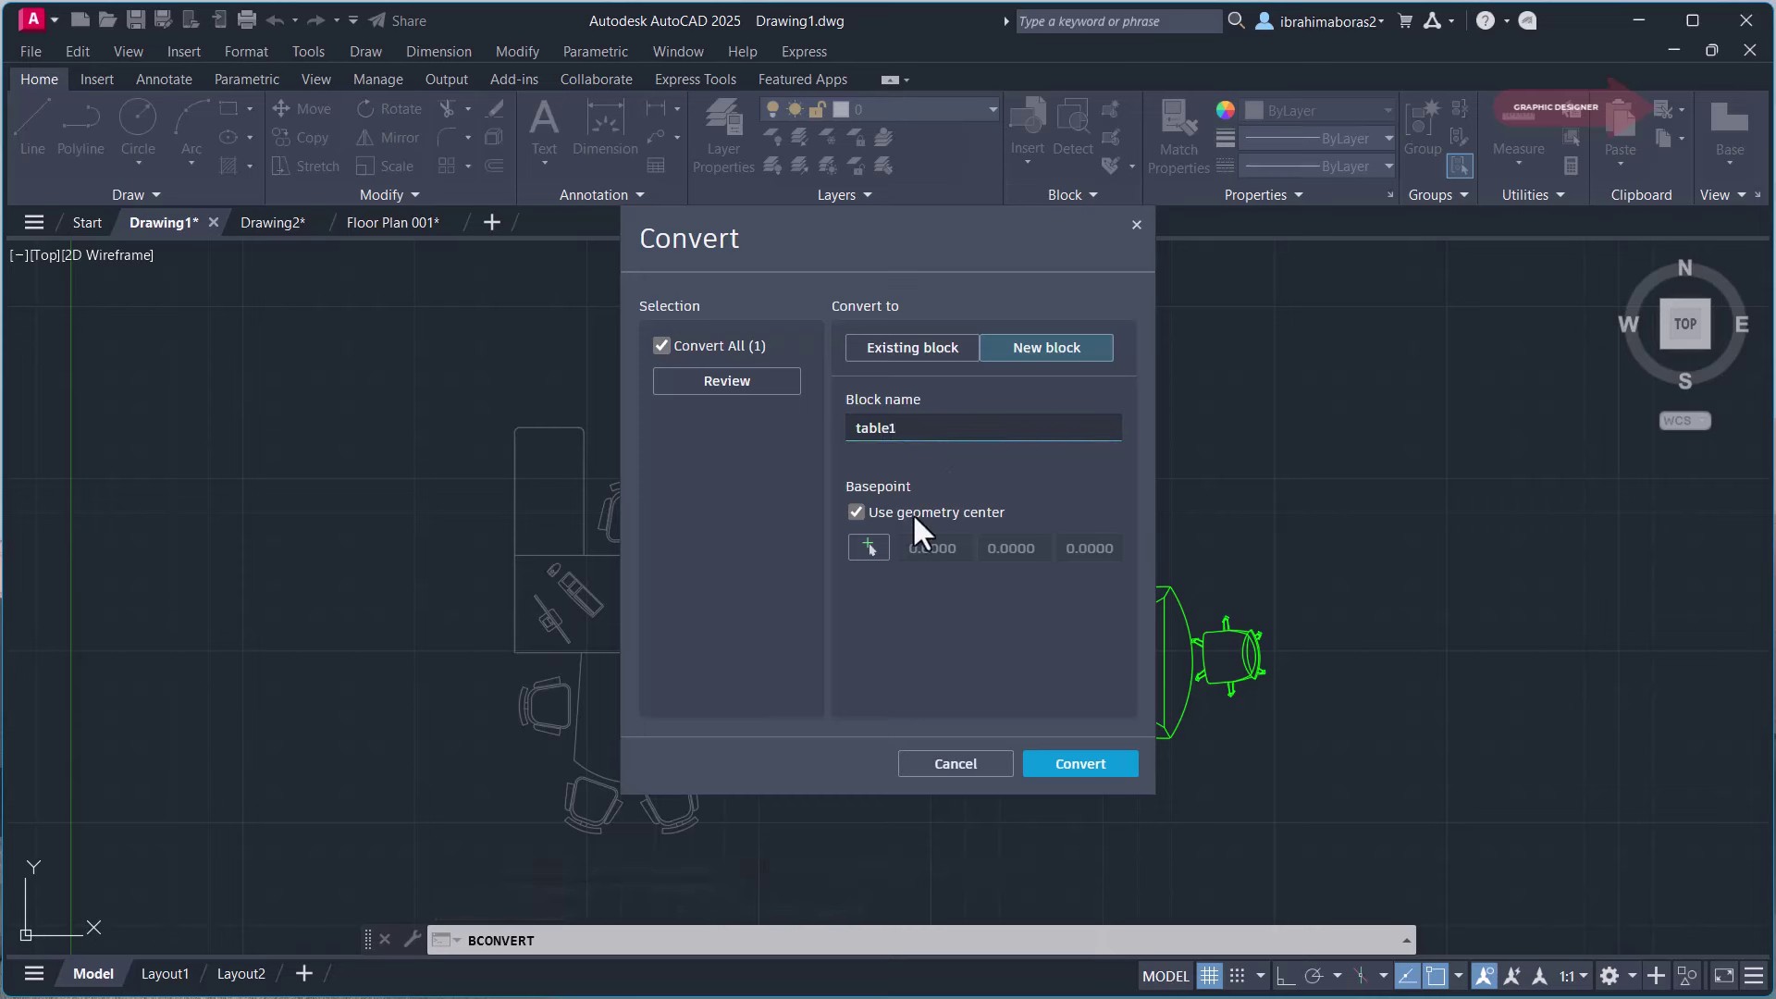
{"action": "left_click", "coordinate": [870, 553]}
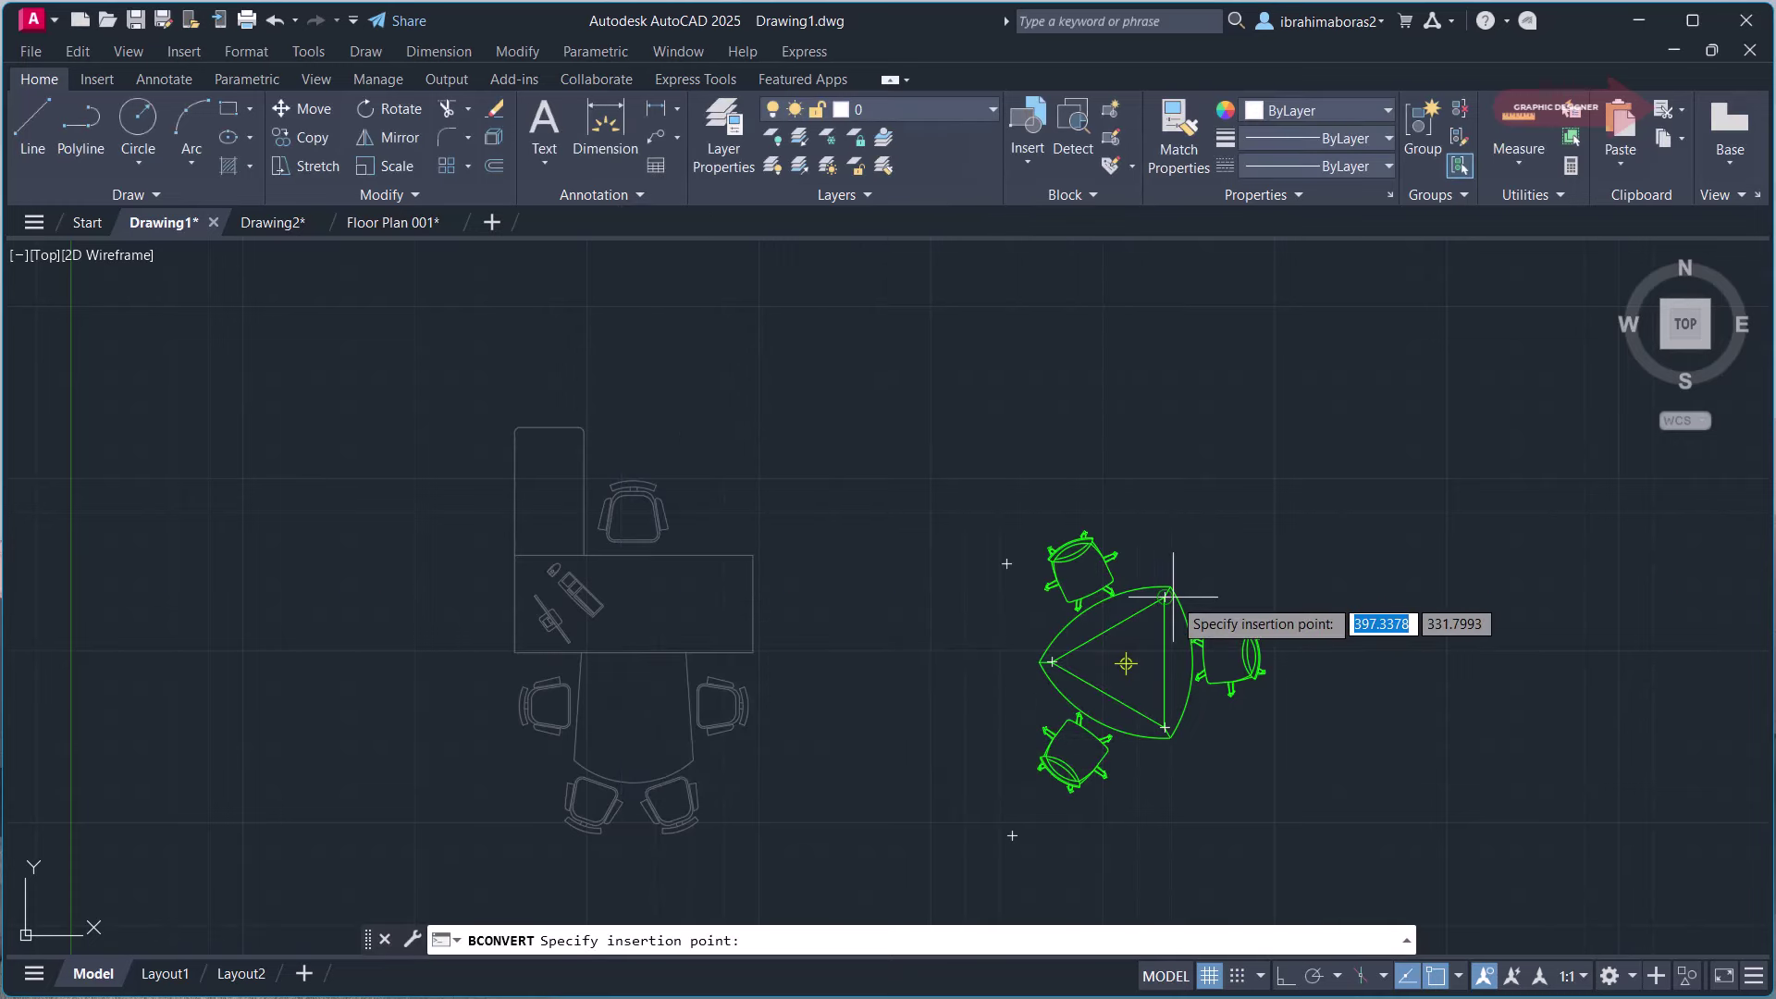
{"action": "left_click", "coordinate": [1042, 660]}
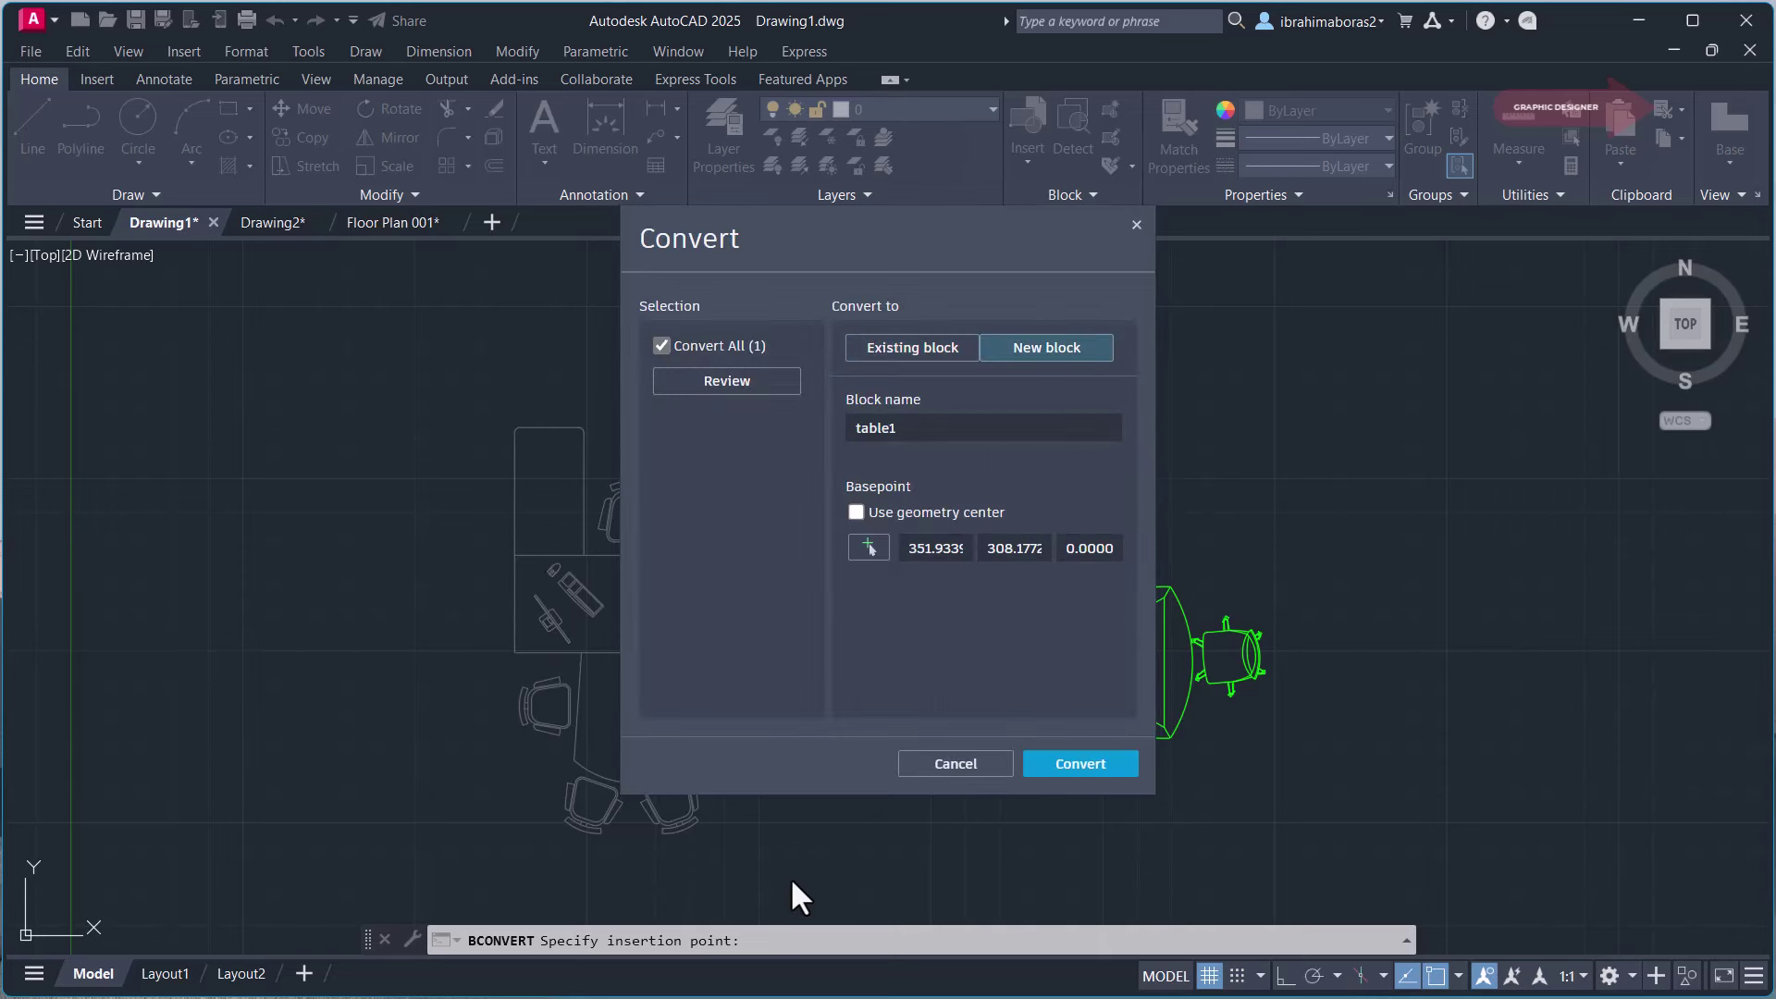
{"action": "left_click", "coordinate": [1090, 768]}
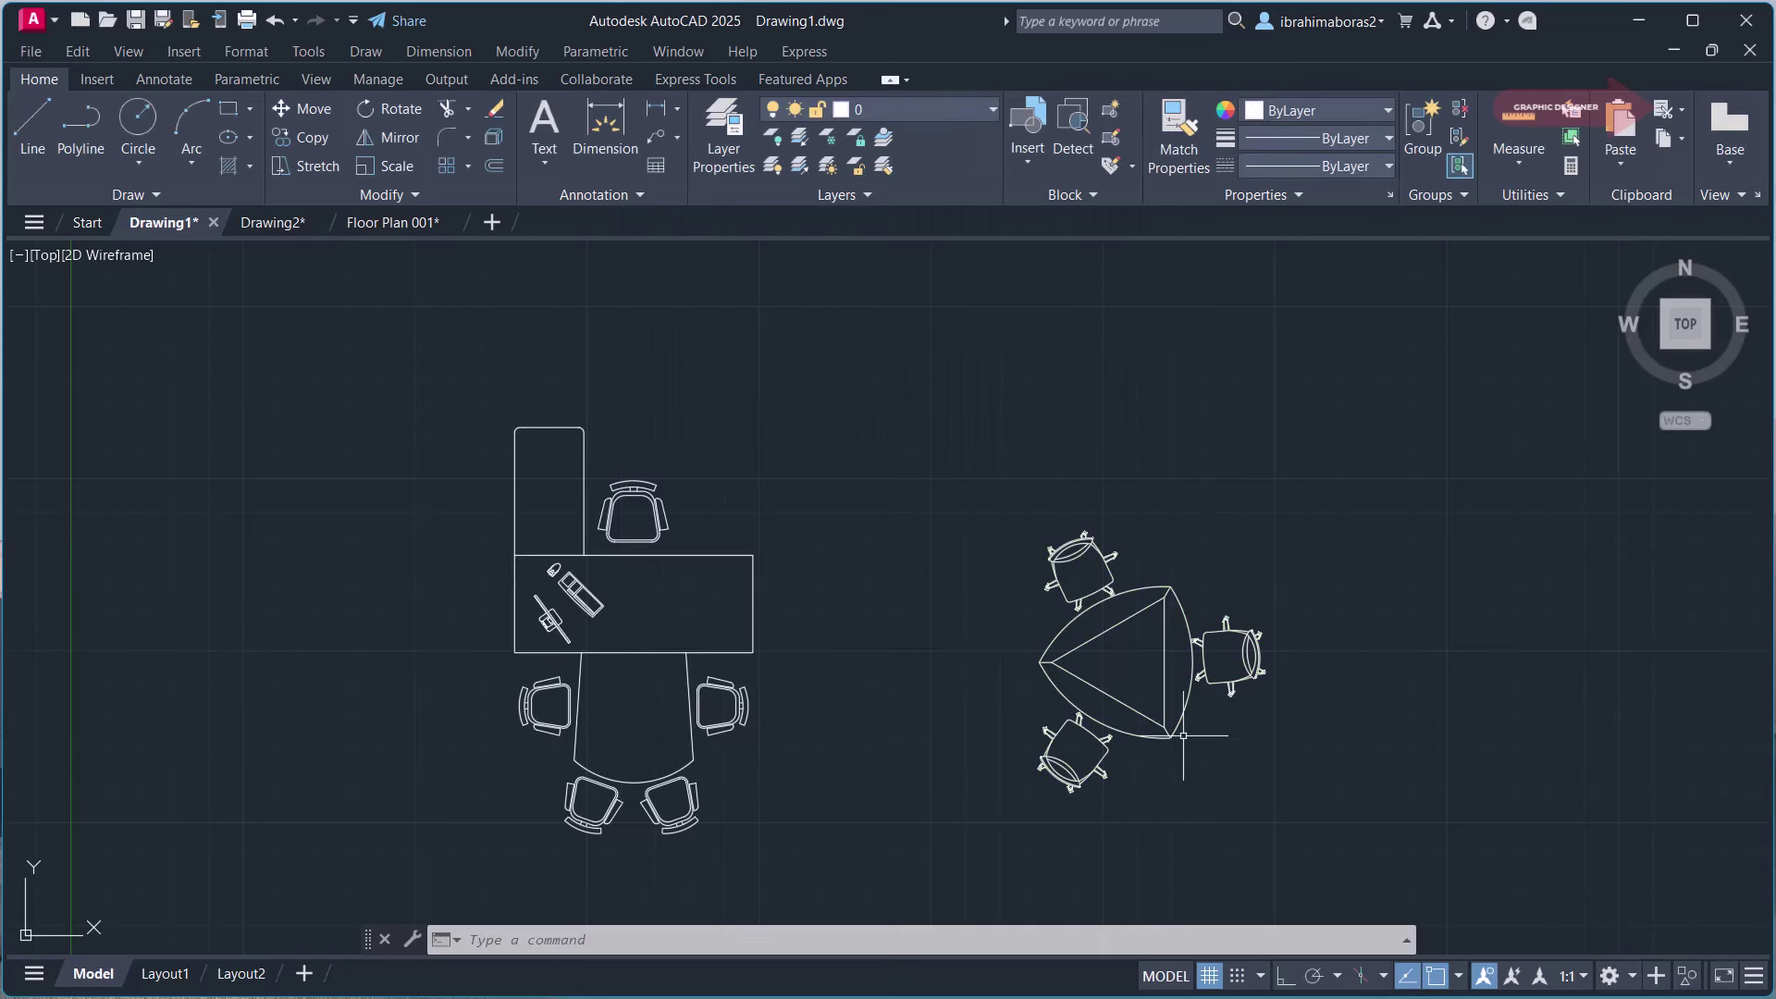
{"action": "left_click", "coordinate": [1178, 729]}
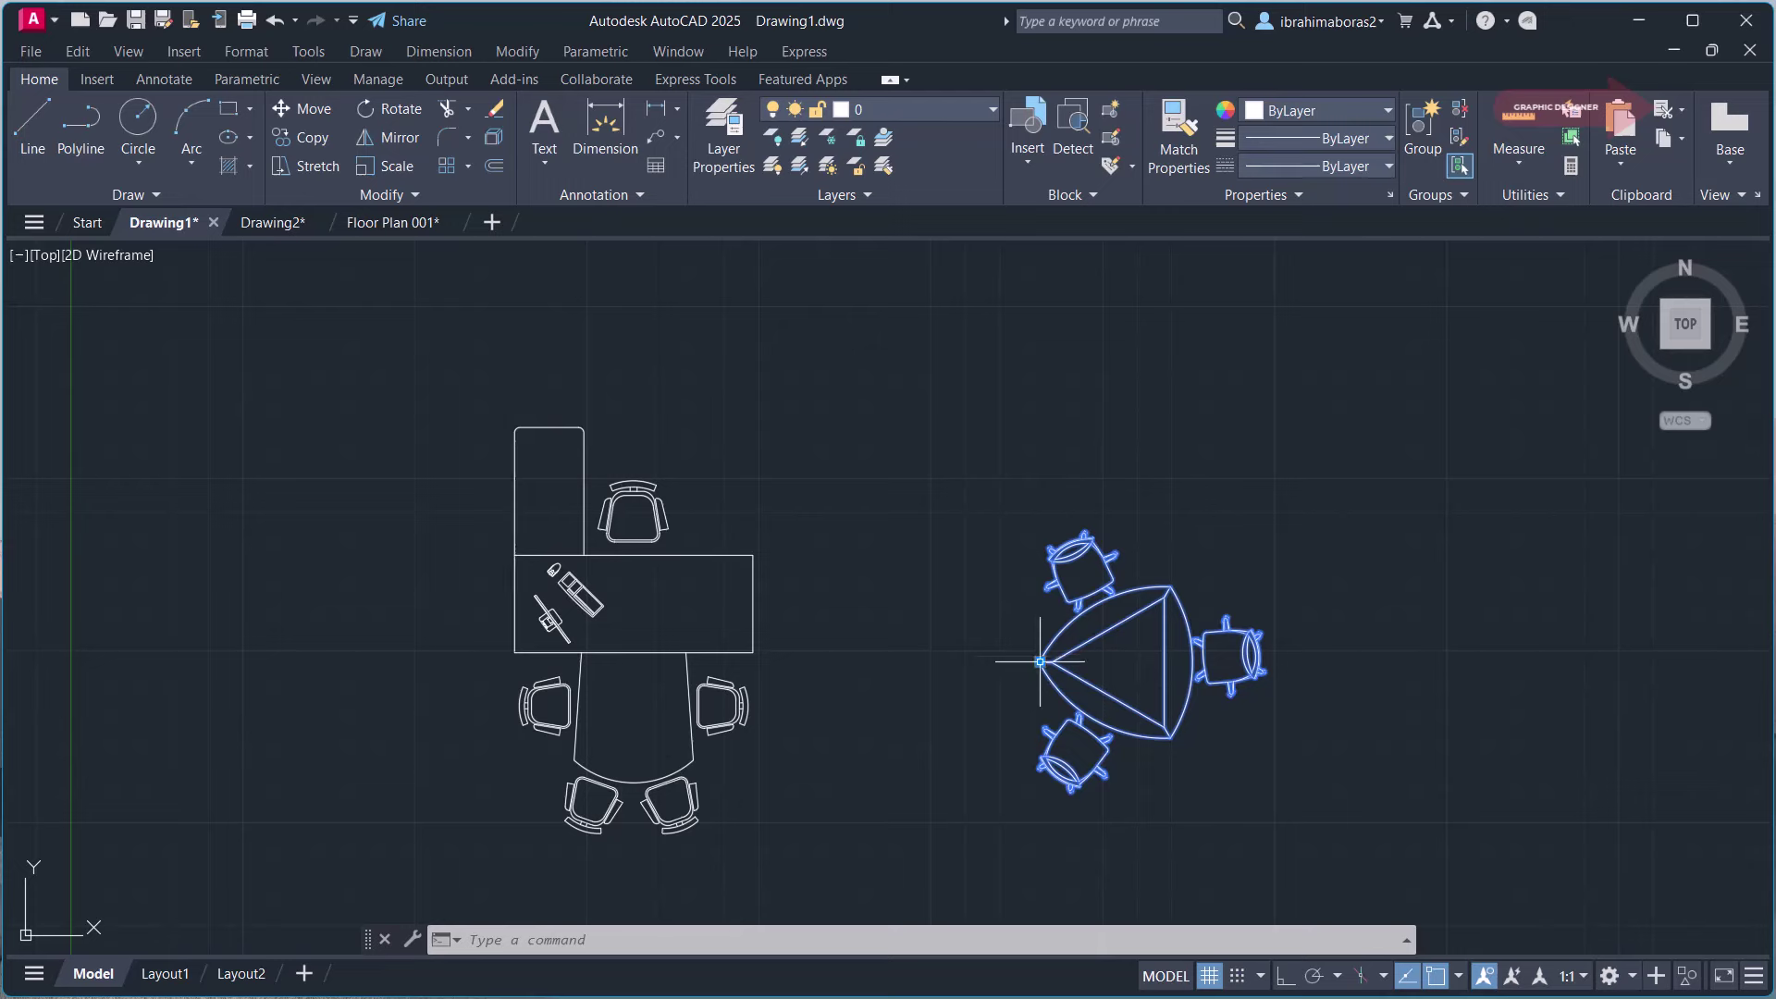
{"action": "left_click", "coordinate": [1041, 660]}
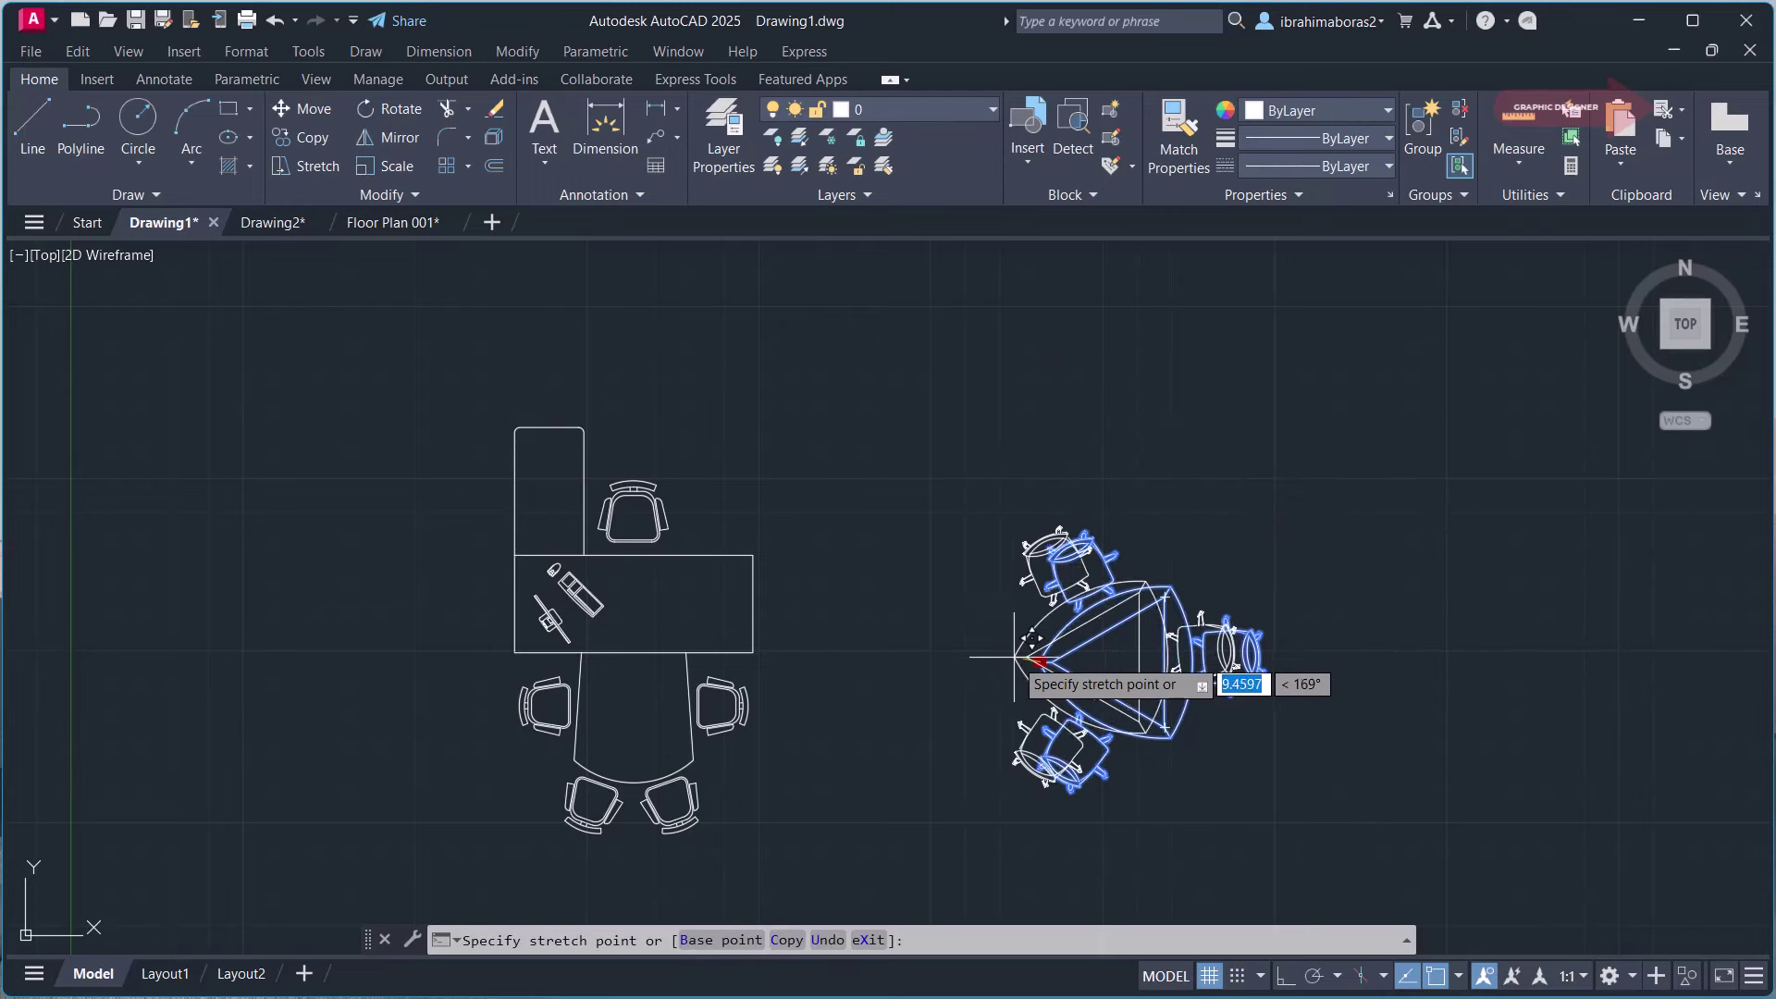
Step: Use BREPLACE to swap the desk1 block for table1
{"action": "key", "text": "Escape"}
{"action": "key", "text": "Escape"}
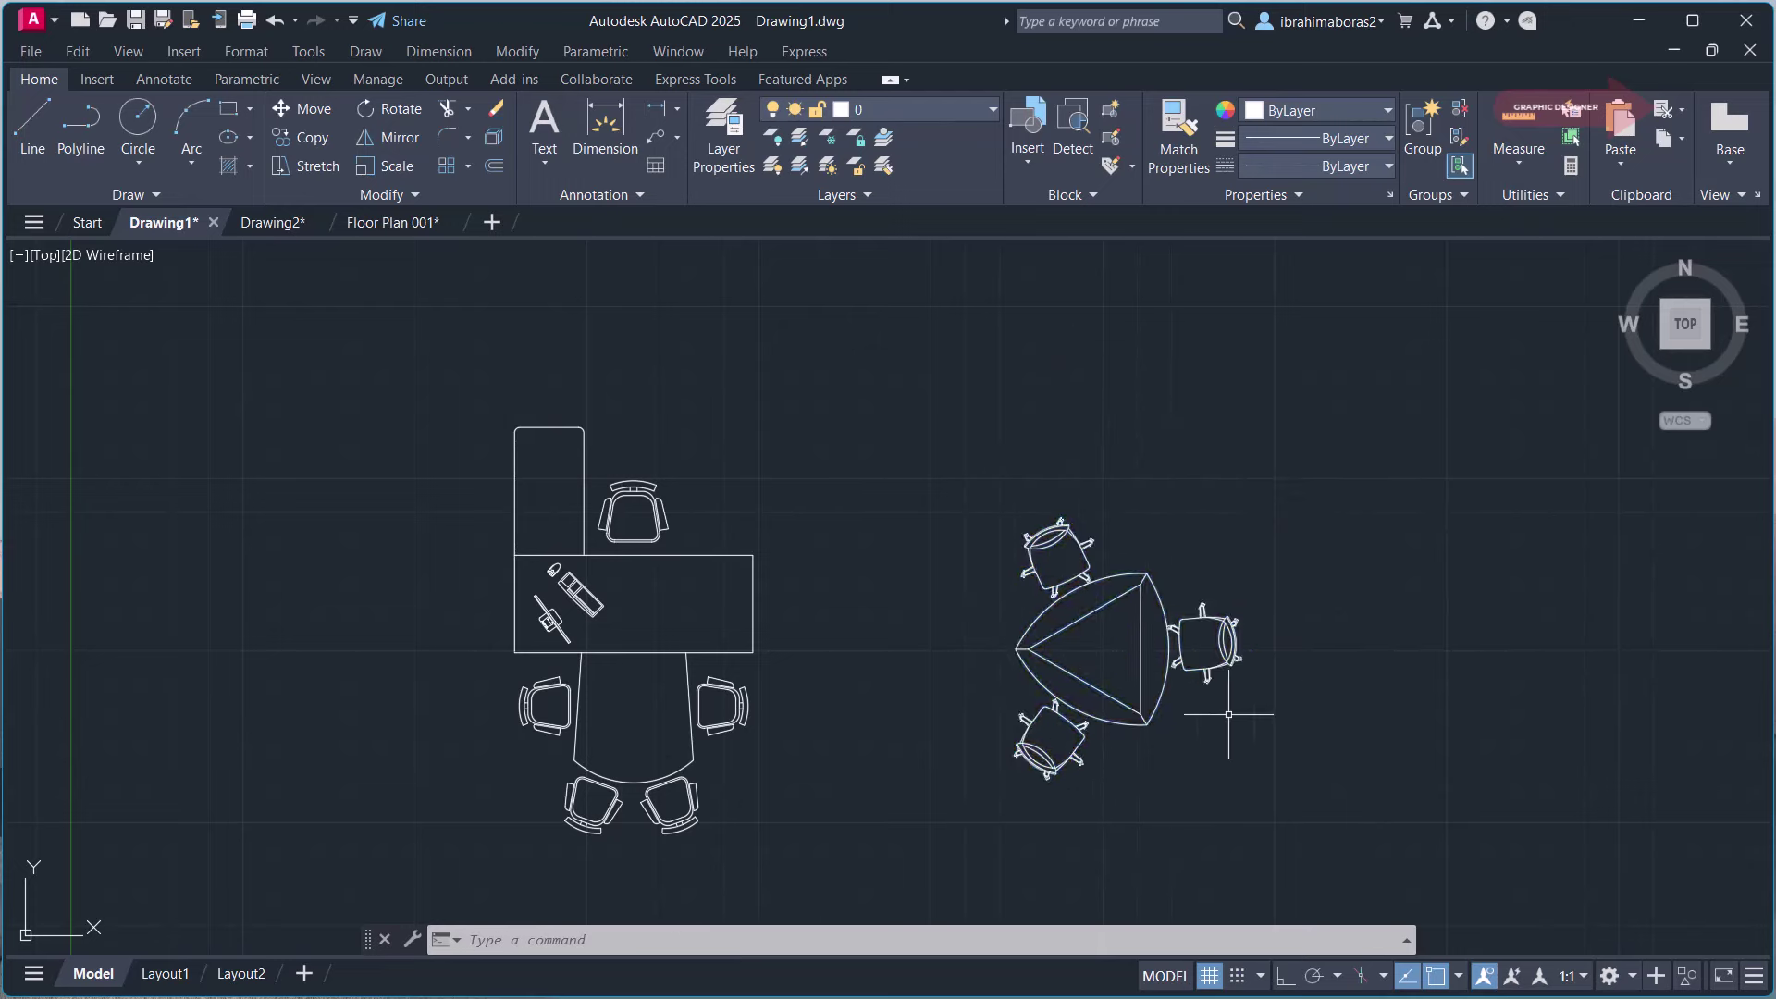
{"action": "type", "text": "B"}
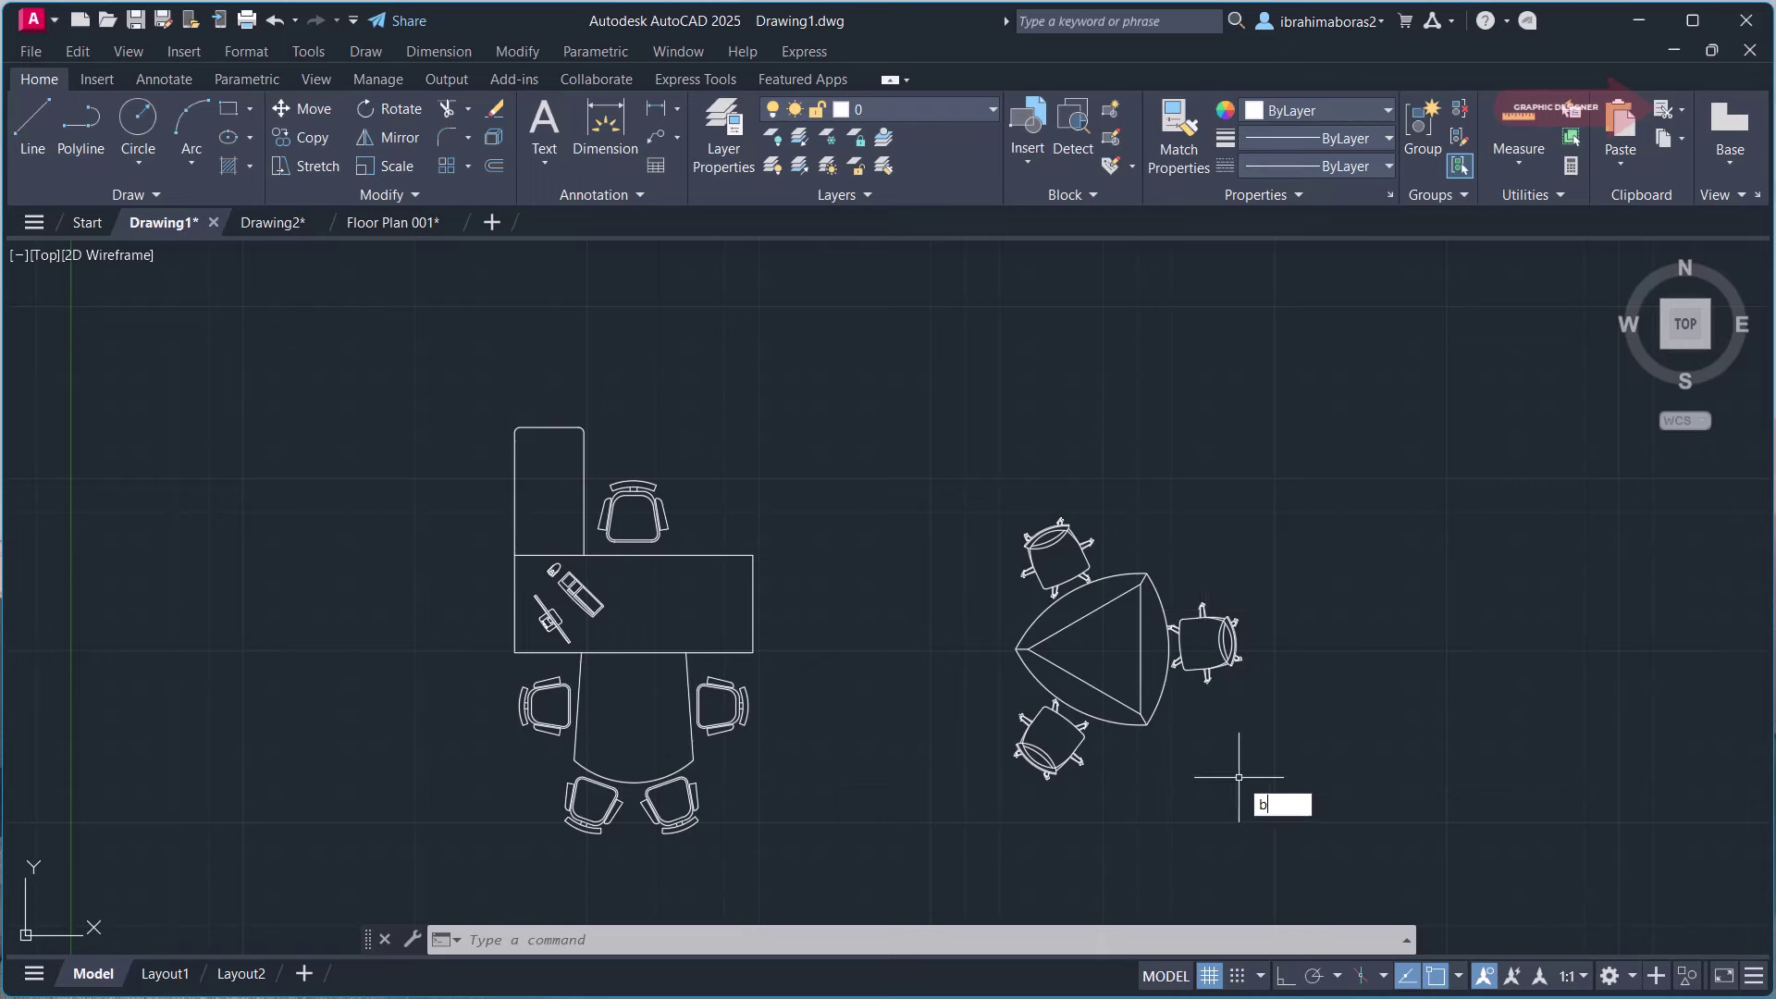
{"action": "type", "text": "R"}
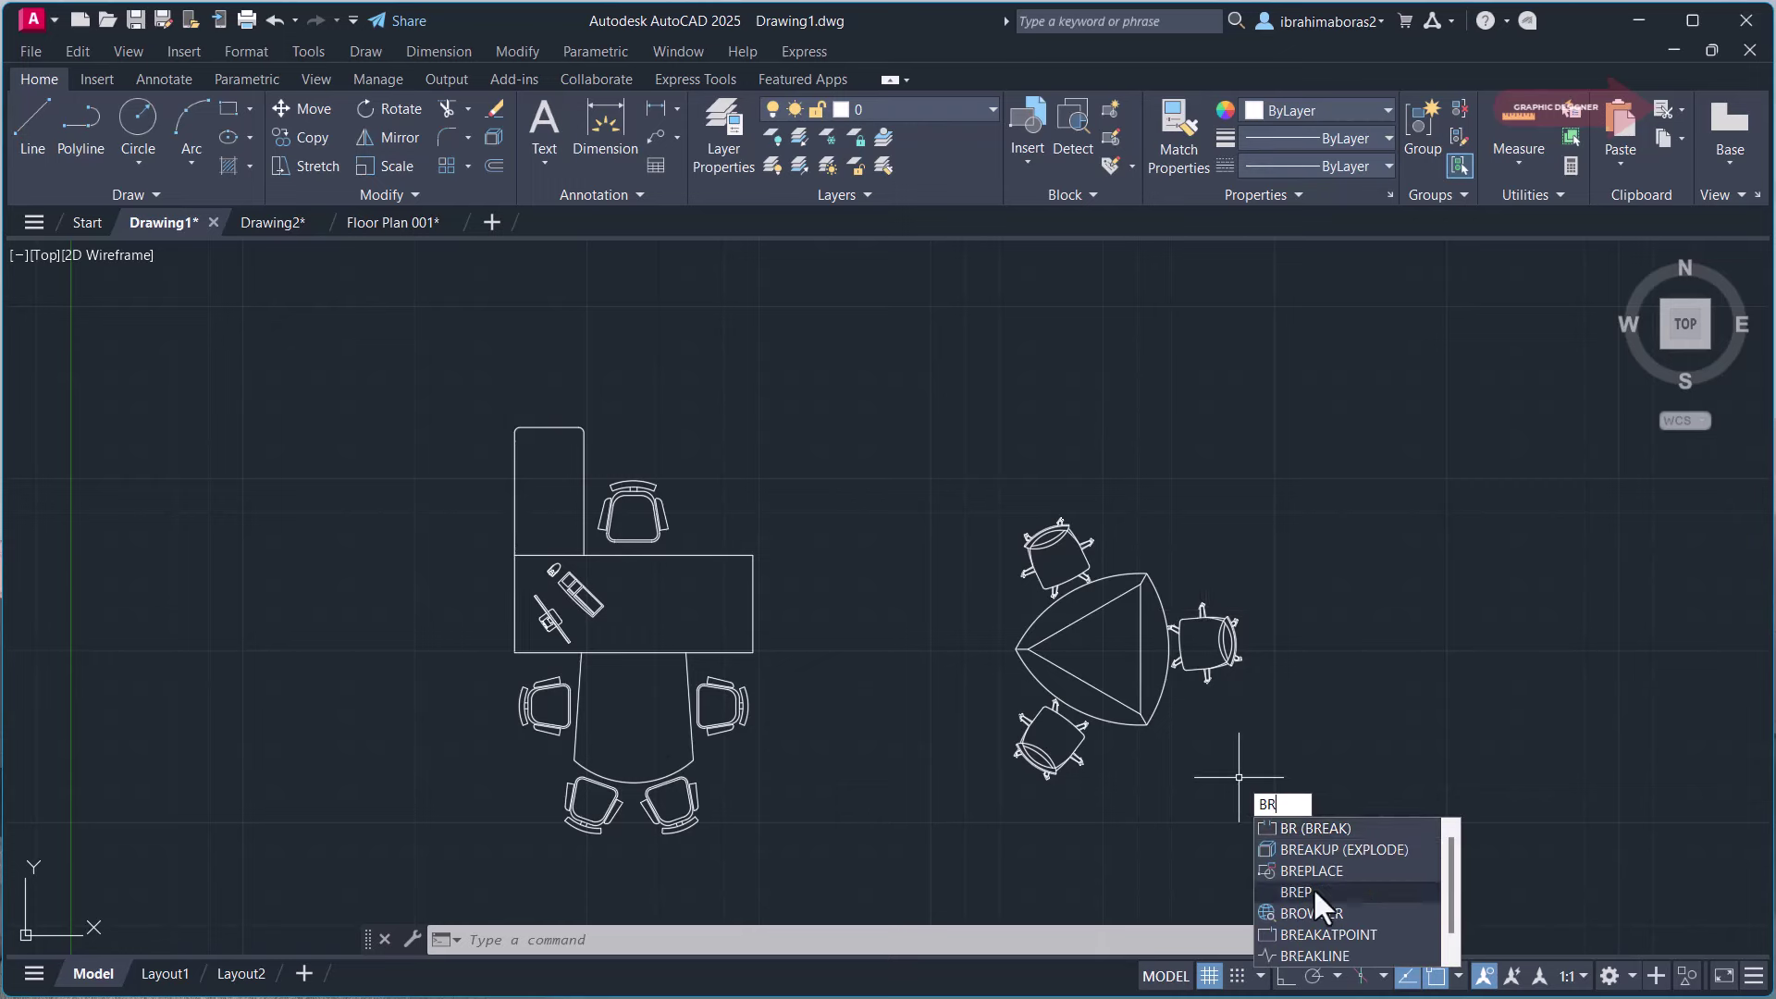
{"action": "left_click", "coordinate": [1314, 870]}
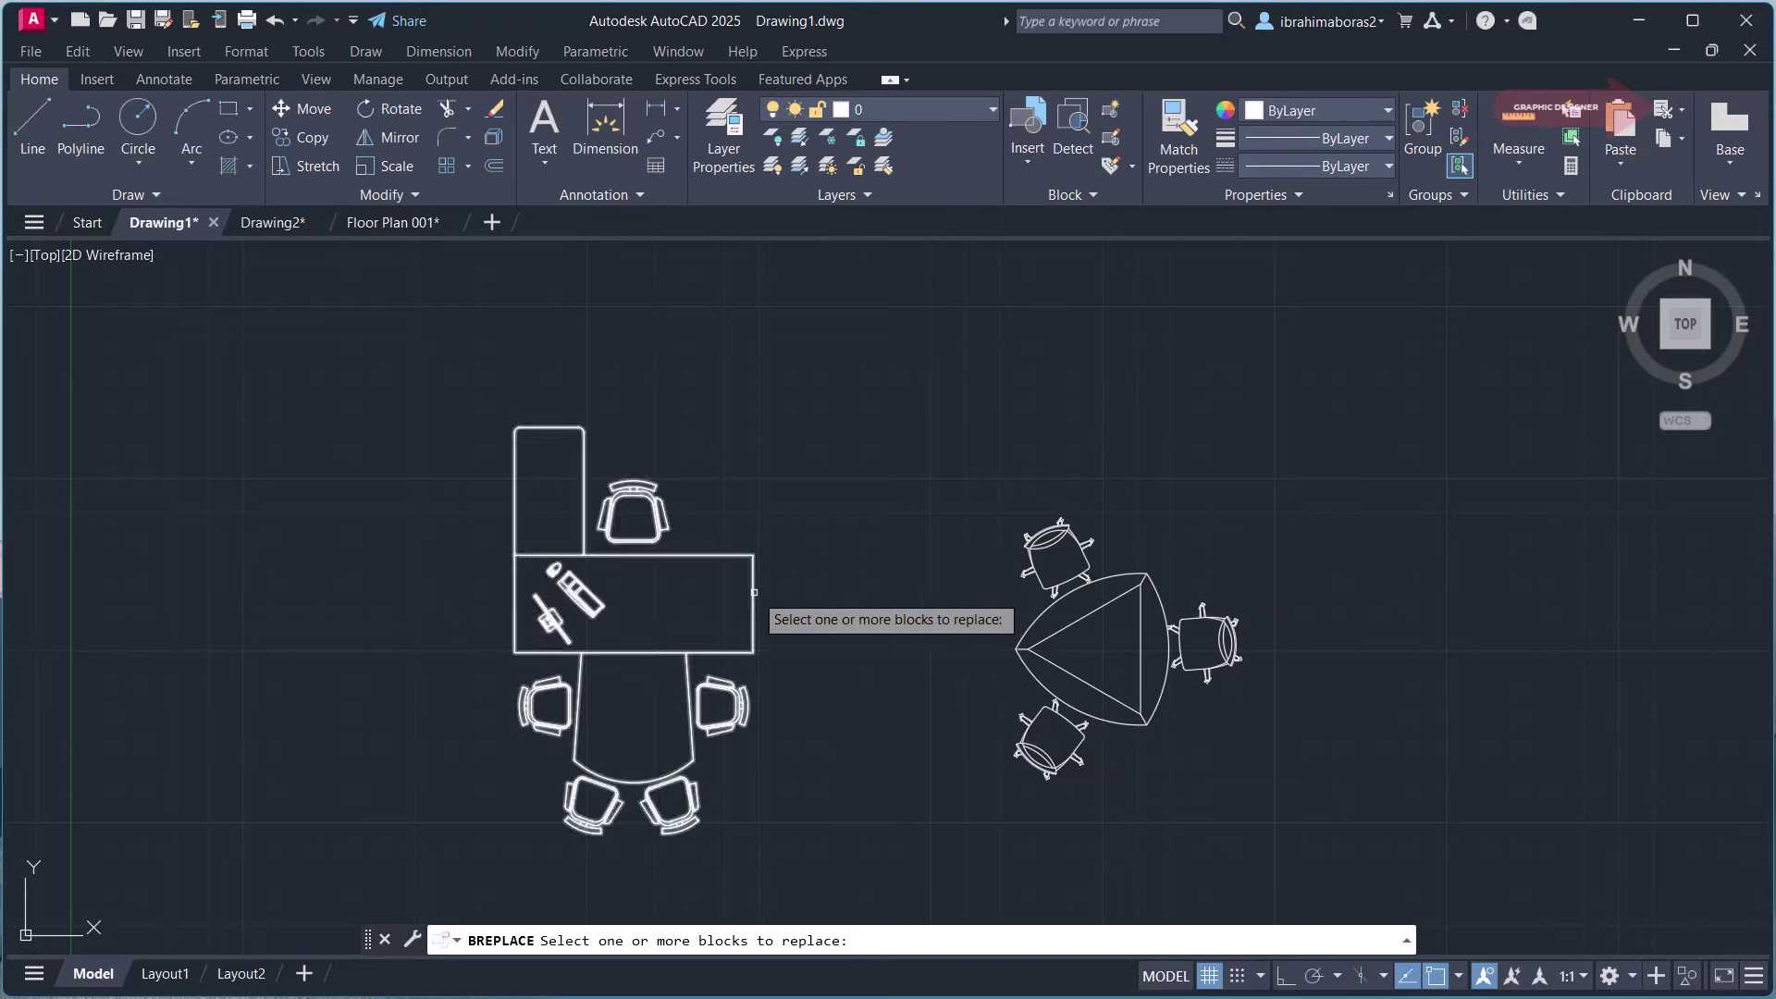
{"action": "left_click", "coordinate": [754, 592]}
{"action": "key", "text": "Return"}
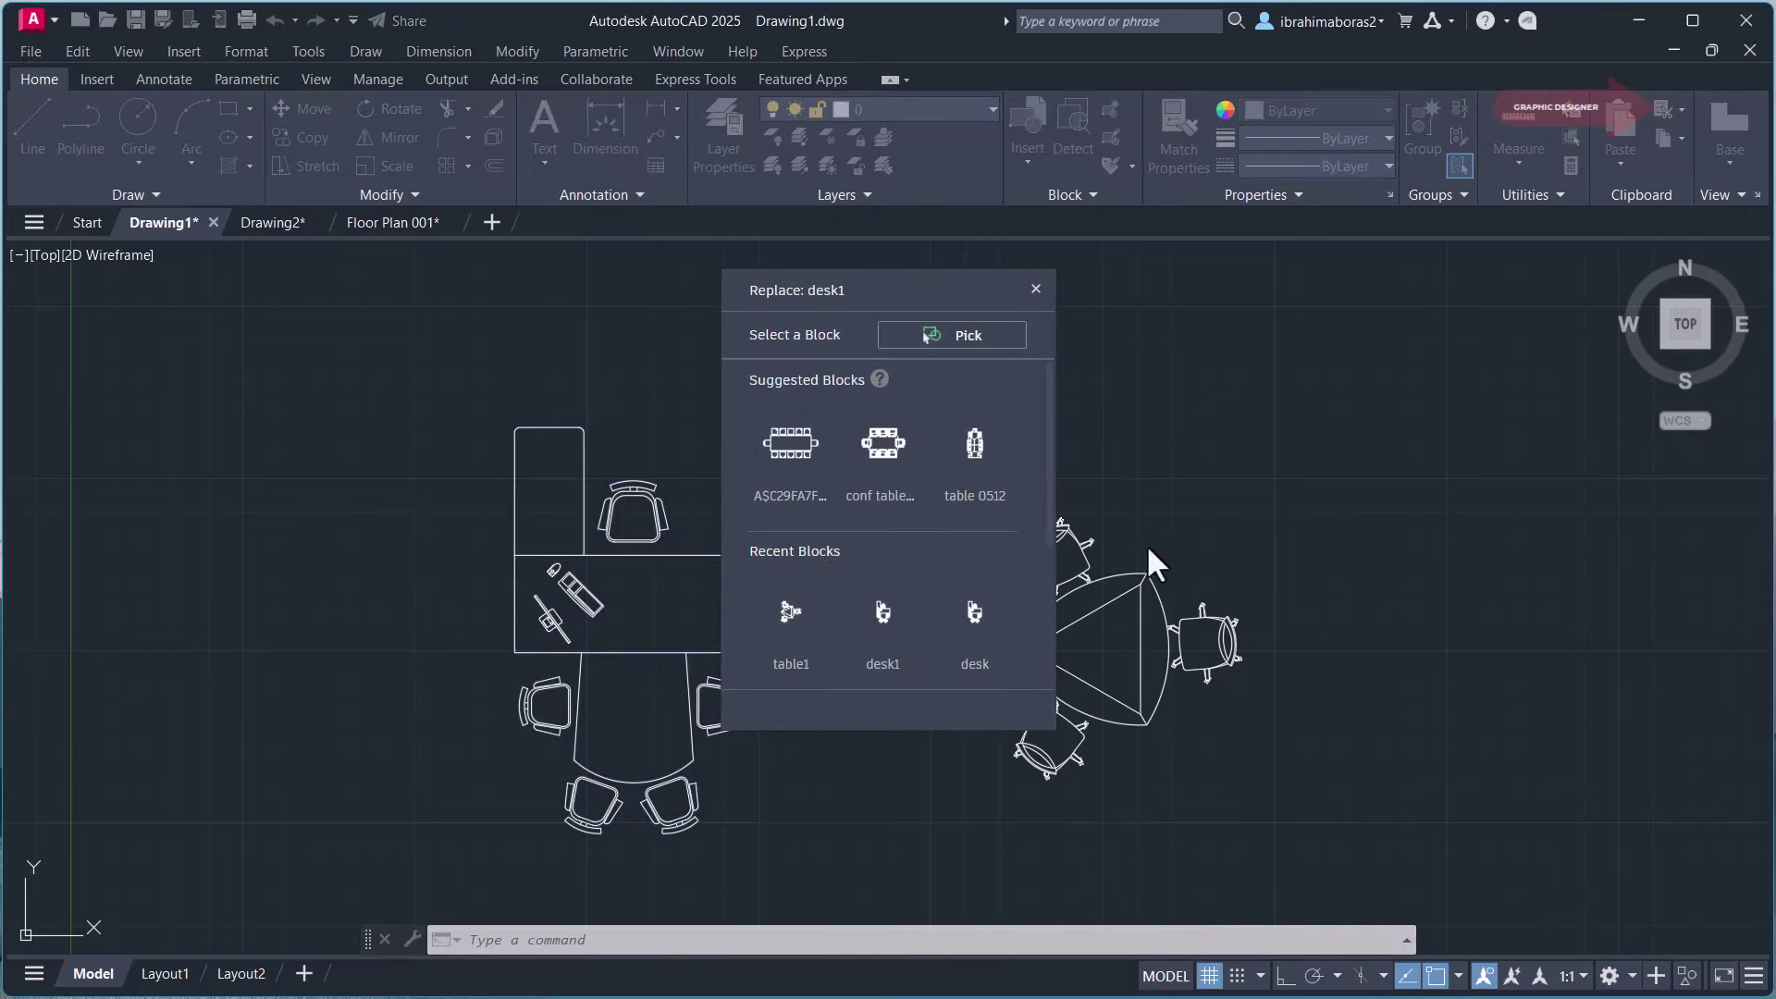
{"action": "left_click", "coordinate": [791, 636]}
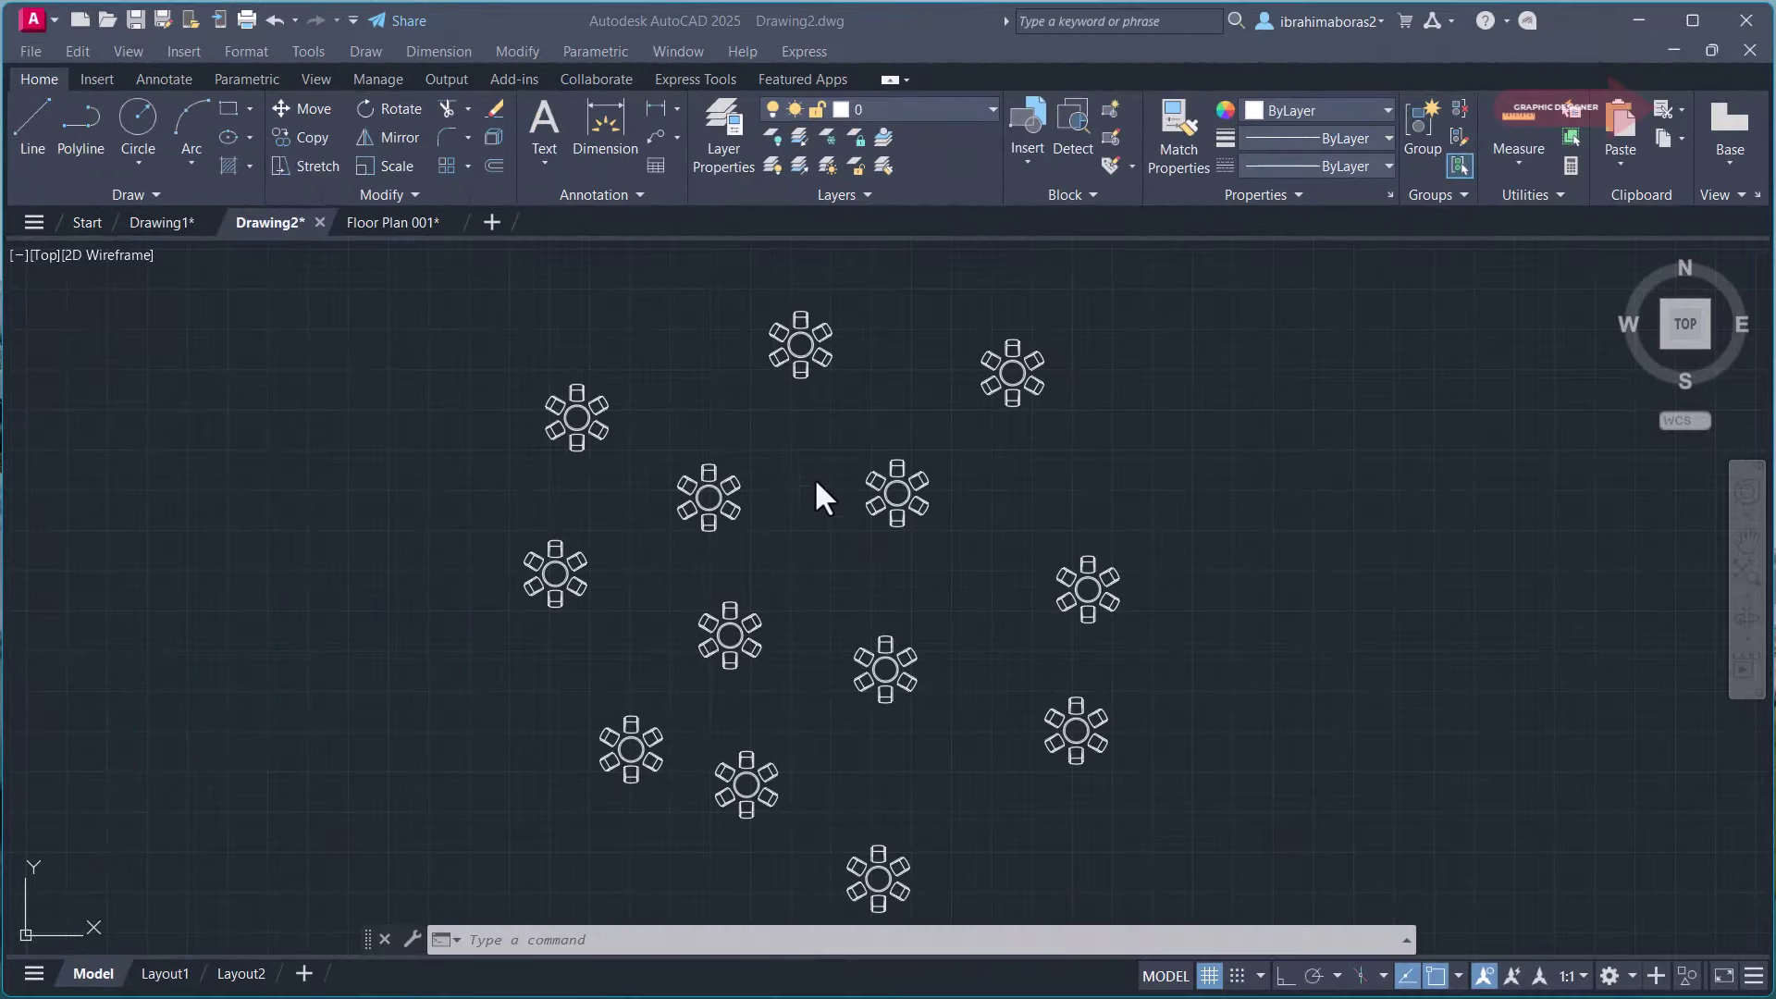
Step: Inspect one round six-chair table, then zoom out to show all 13 table groups
{"action": "scroll", "coordinate": [574, 555], "scroll_direction": "up", "scroll_amount": 3}
{"action": "scroll", "coordinate": [553, 577], "scroll_direction": "up", "scroll_amount": 5}
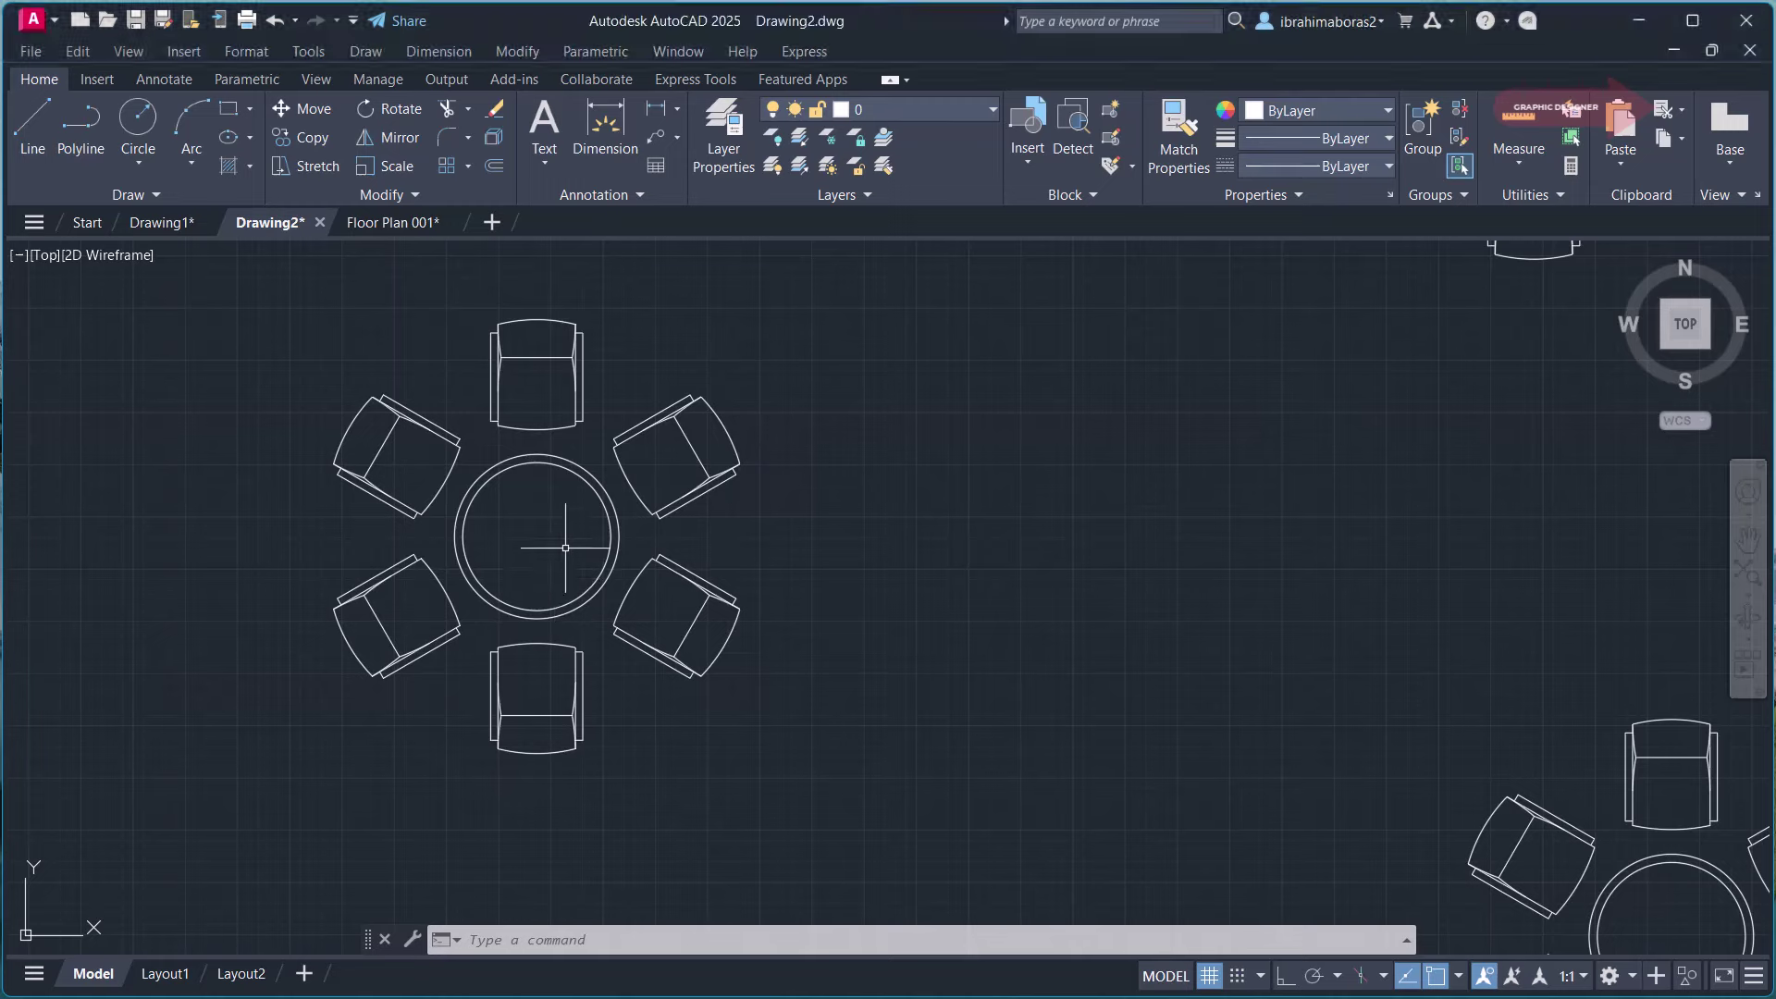
{"action": "left_click", "coordinate": [837, 315]}
{"action": "left_click", "coordinate": [313, 733]}
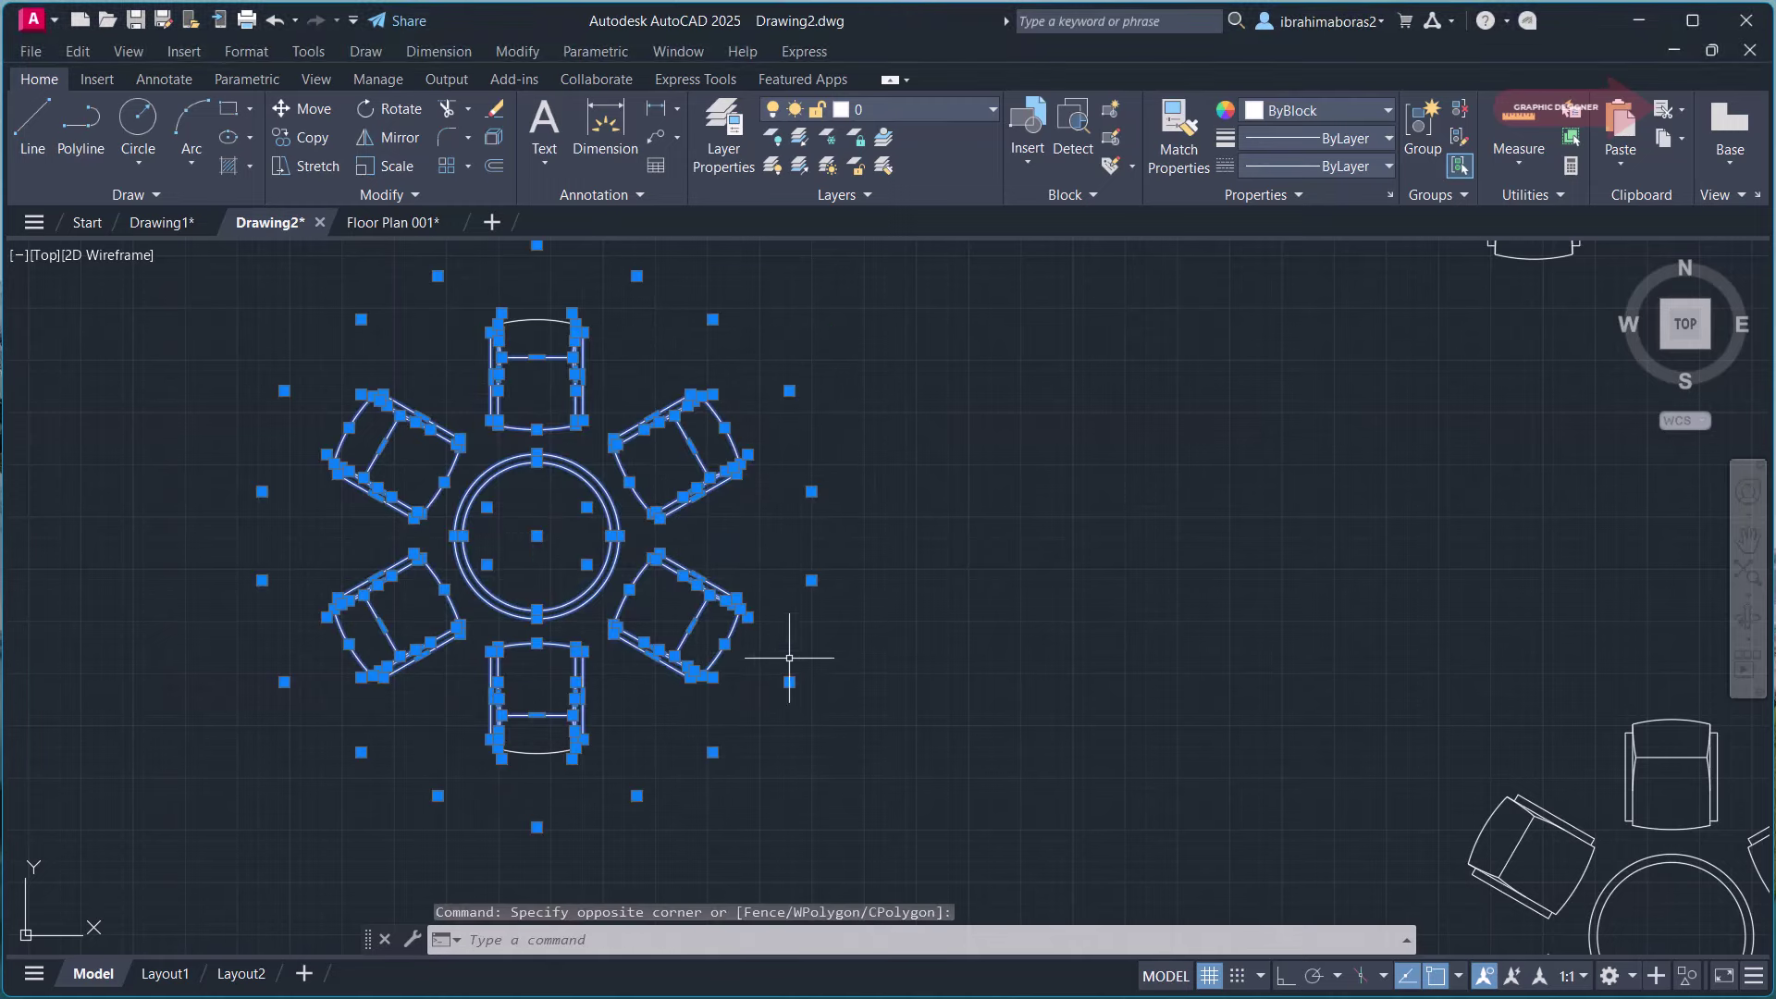
{"action": "key", "text": "Escape"}
{"action": "scroll", "coordinate": [752, 627], "scroll_direction": "down", "scroll_amount": 2}
{"action": "scroll", "coordinate": [740, 624], "scroll_direction": "down", "scroll_amount": 5}
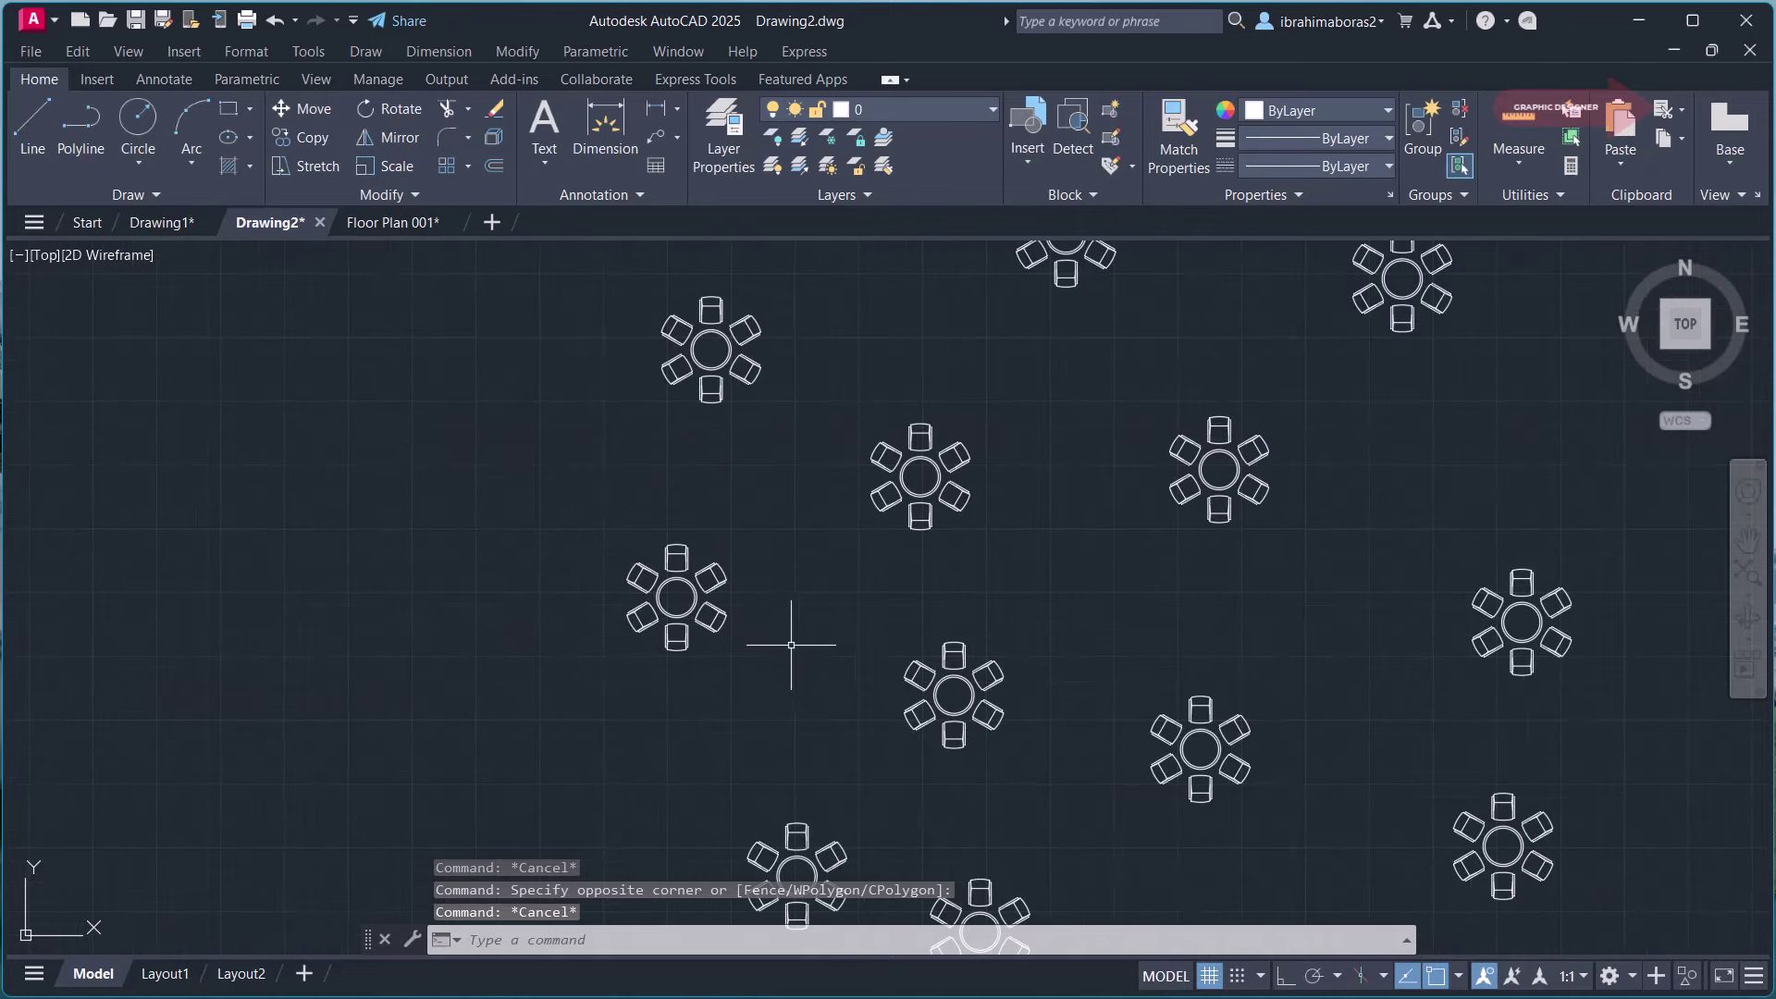
{"action": "scroll", "coordinate": [805, 637], "scroll_direction": "down", "scroll_amount": 2}
{"action": "middle_click_drag", "start_coordinate": [831, 637], "coordinate": [707, 539]}
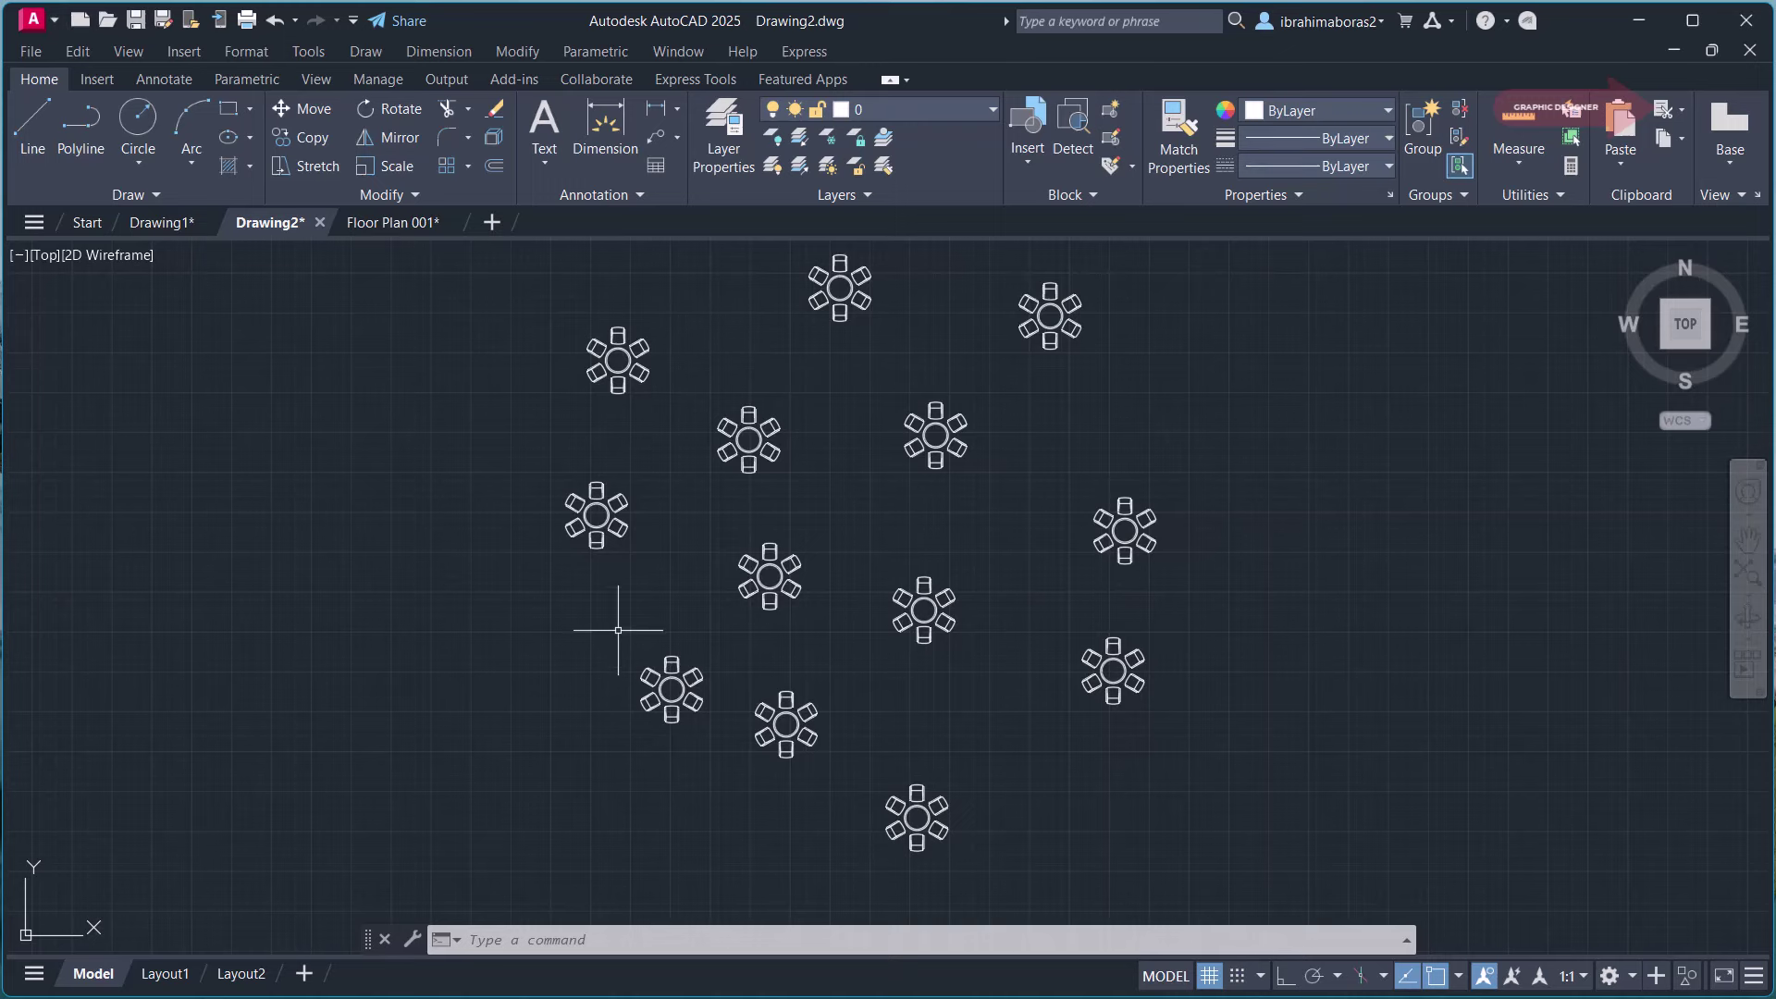
Step: BCONVERT one round table, accept all 13 matches, and make new block TABLE3
{"action": "type", "text": "B"}
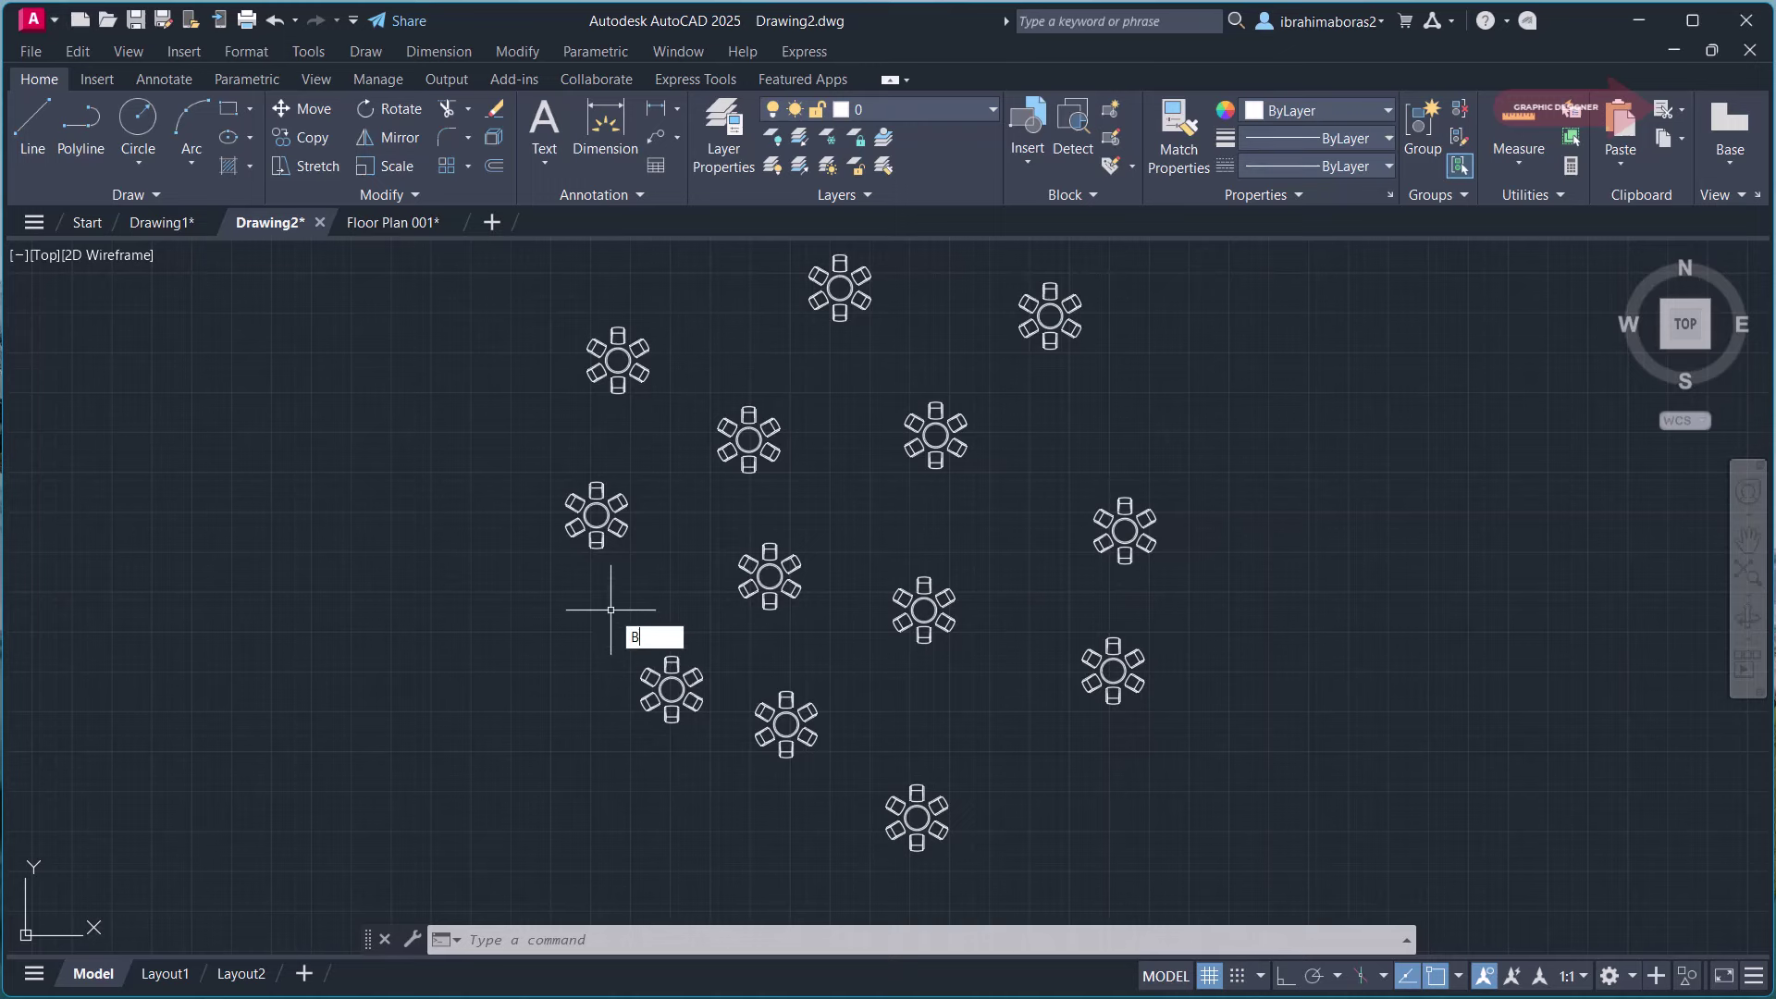
{"action": "type", "text": "C"}
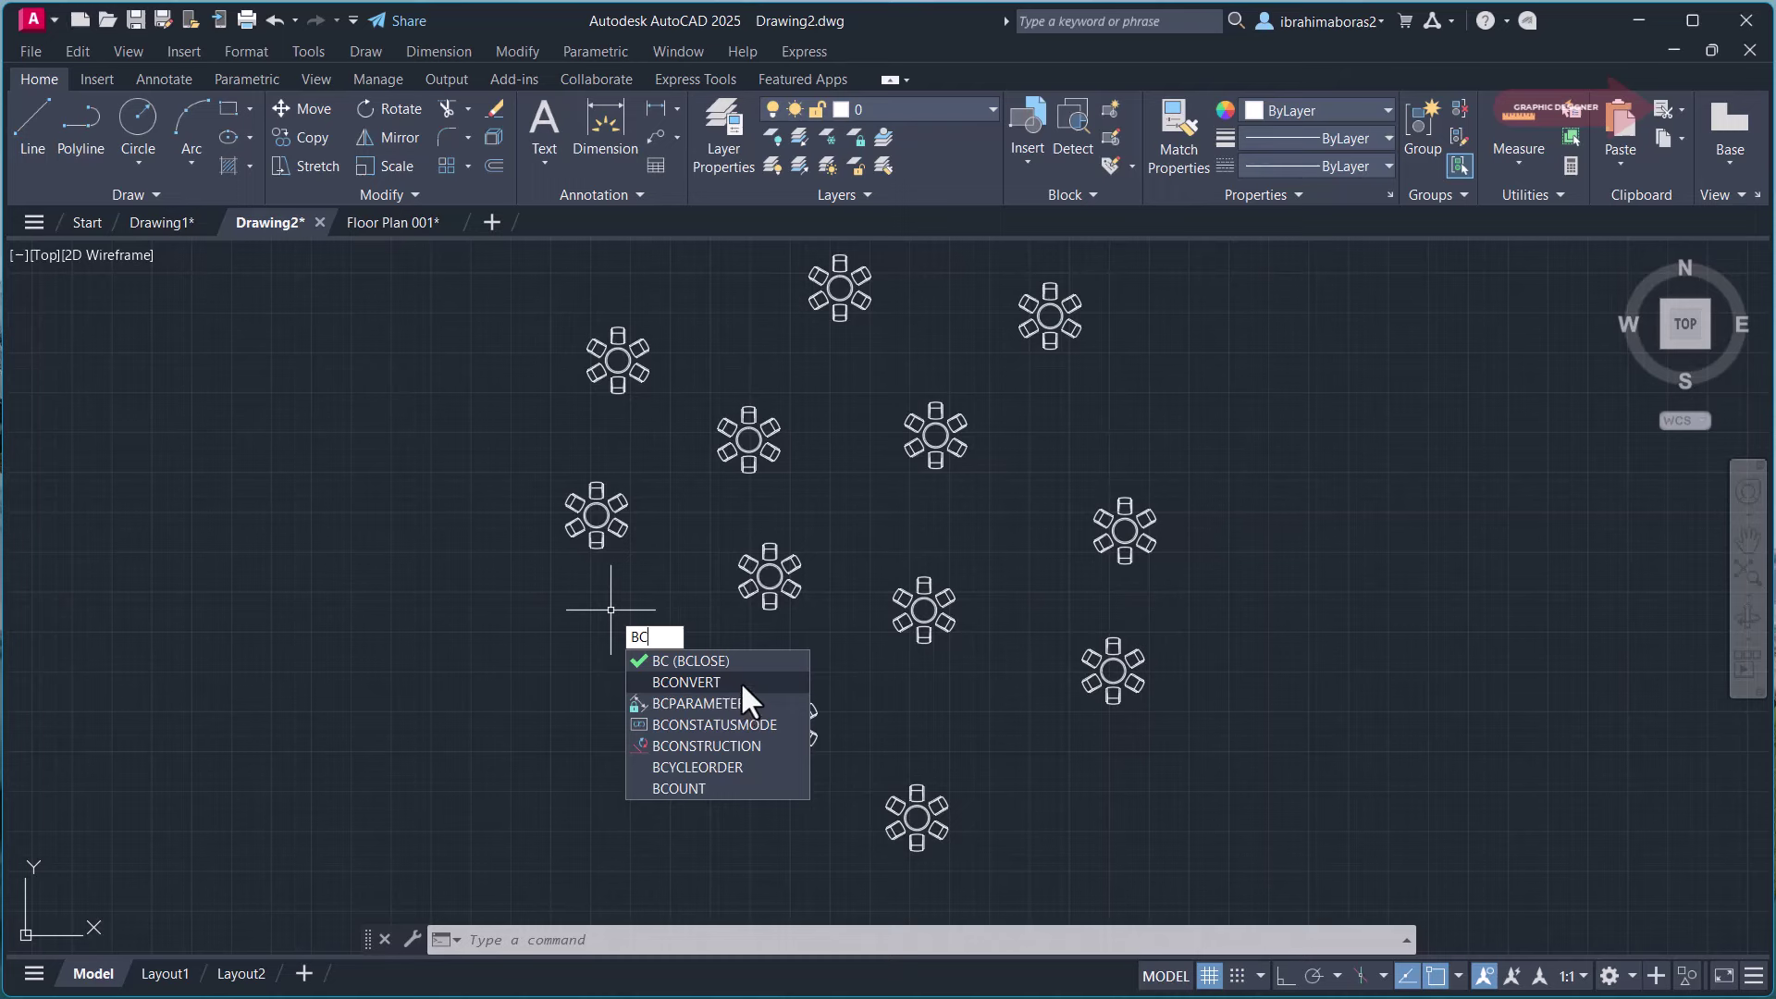
{"action": "left_click", "coordinate": [740, 681]}
{"action": "left_click", "coordinate": [648, 455]}
{"action": "left_click", "coordinate": [511, 570]}
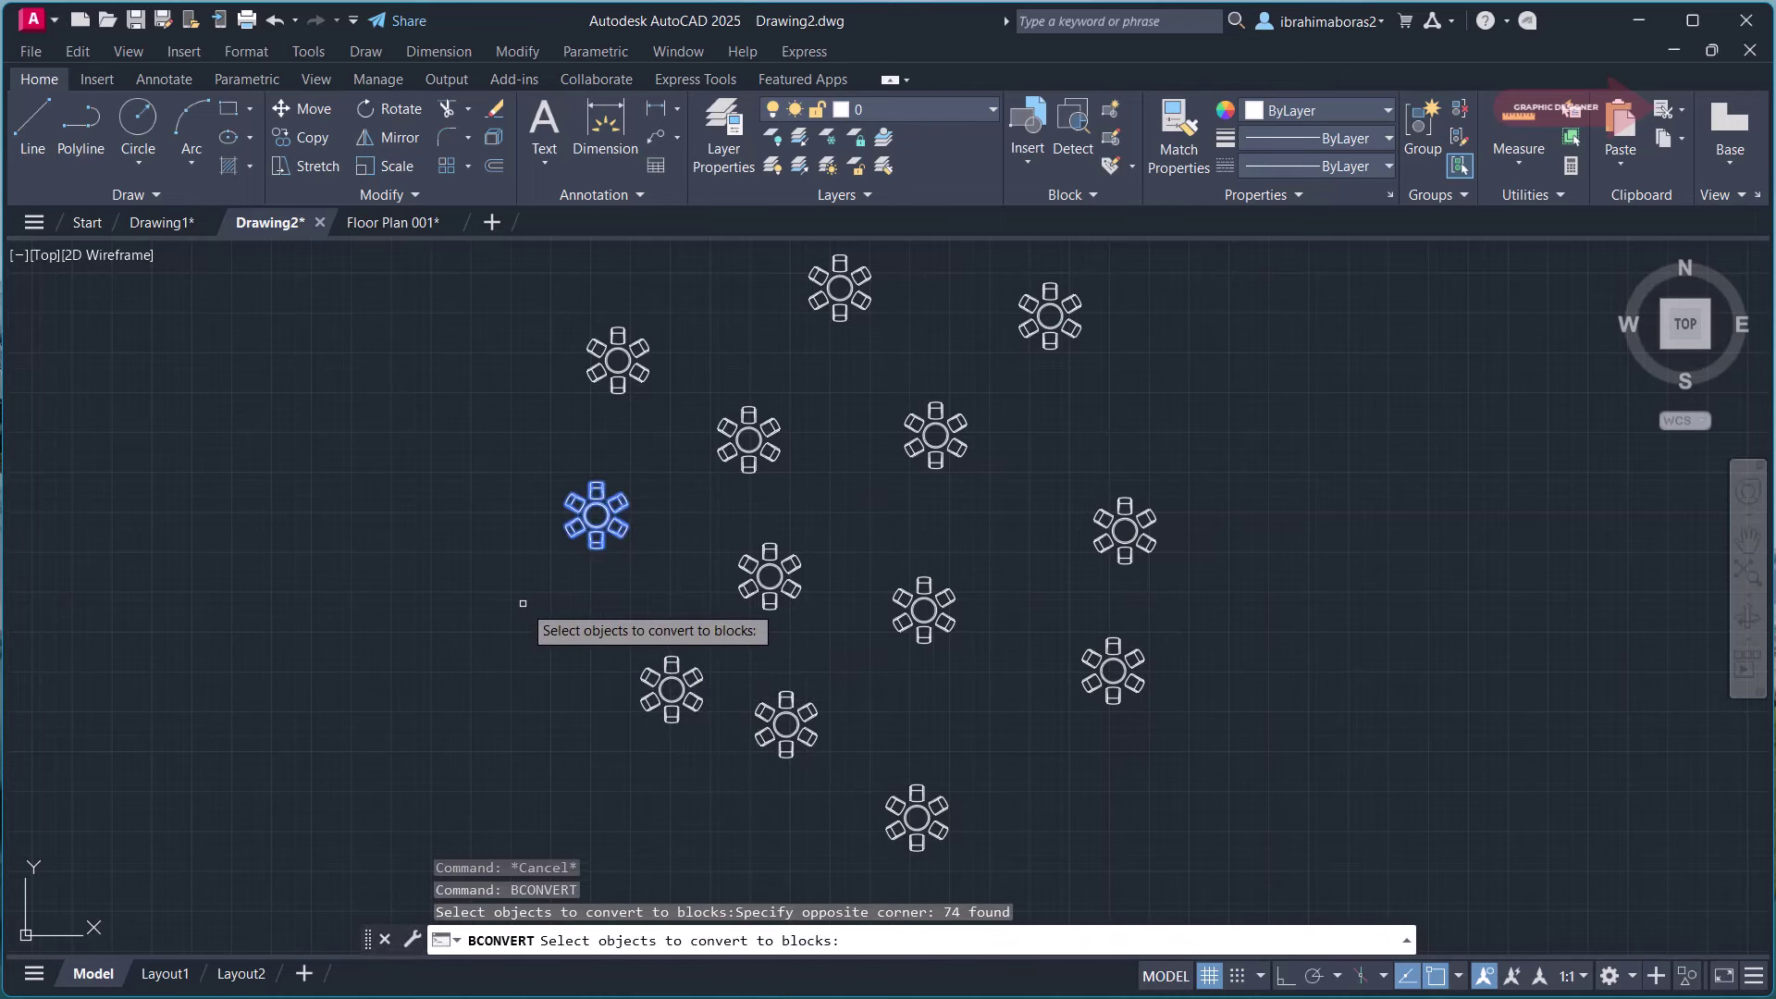
{"action": "key", "text": "Return"}
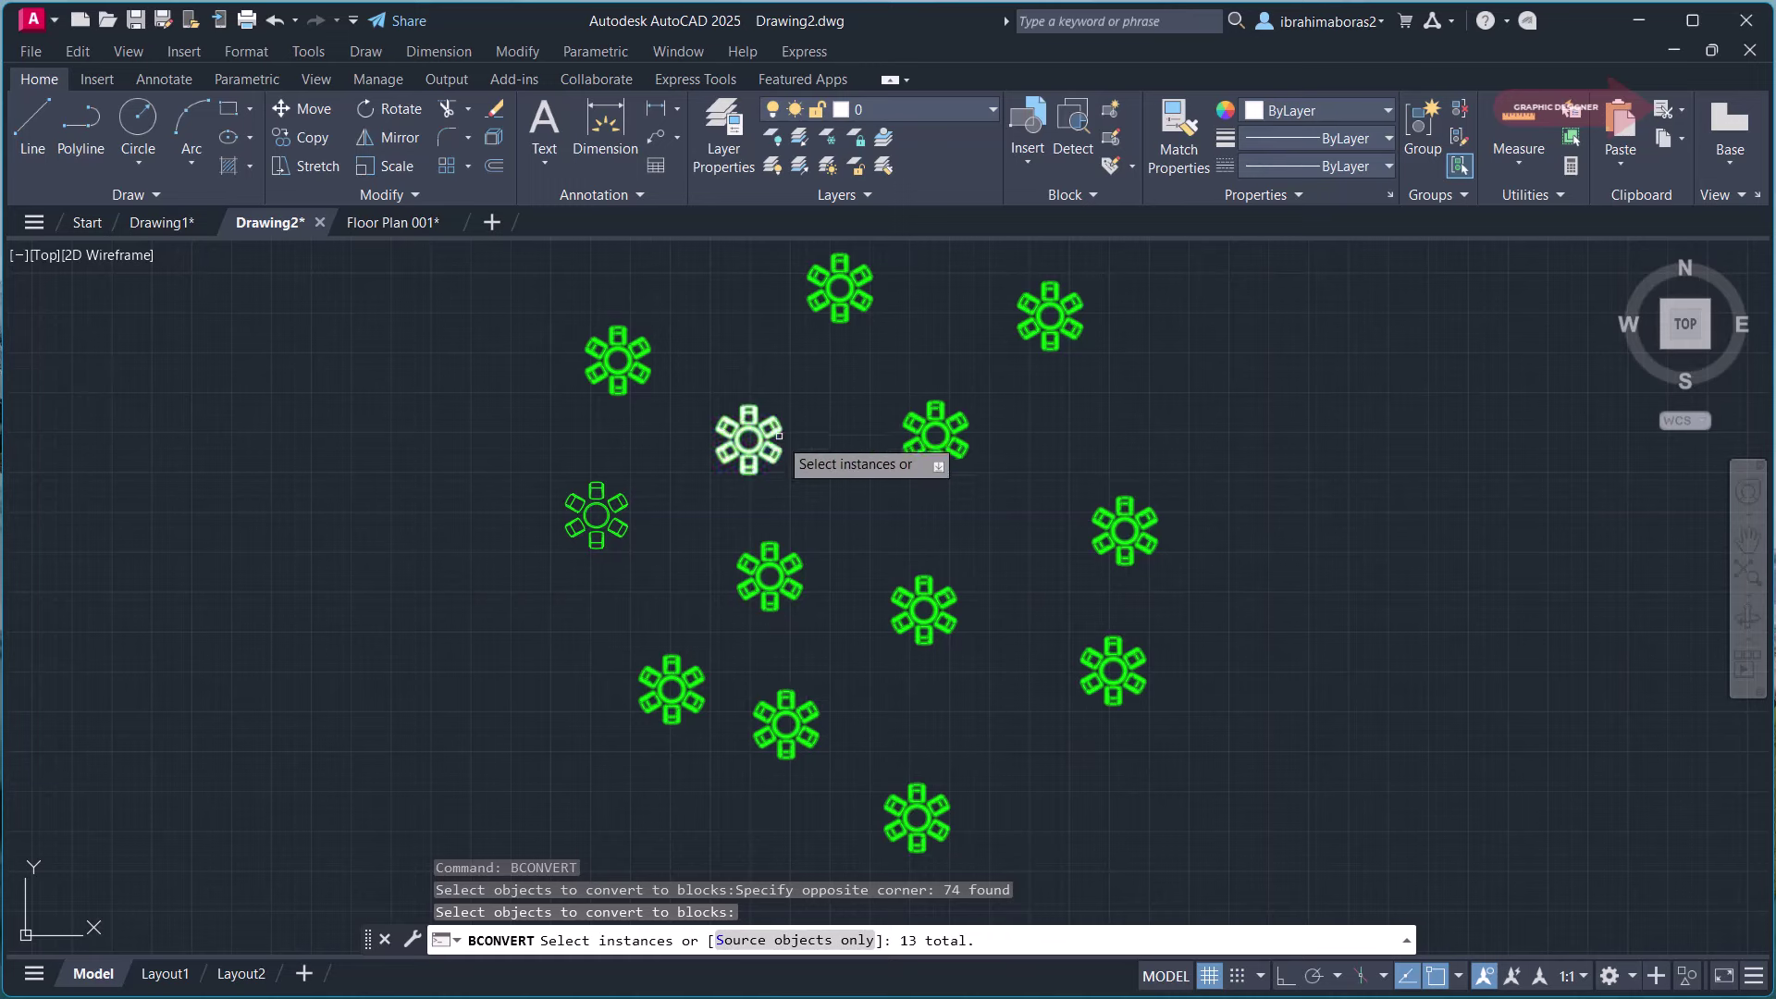
{"action": "left_click", "coordinate": [572, 497]}
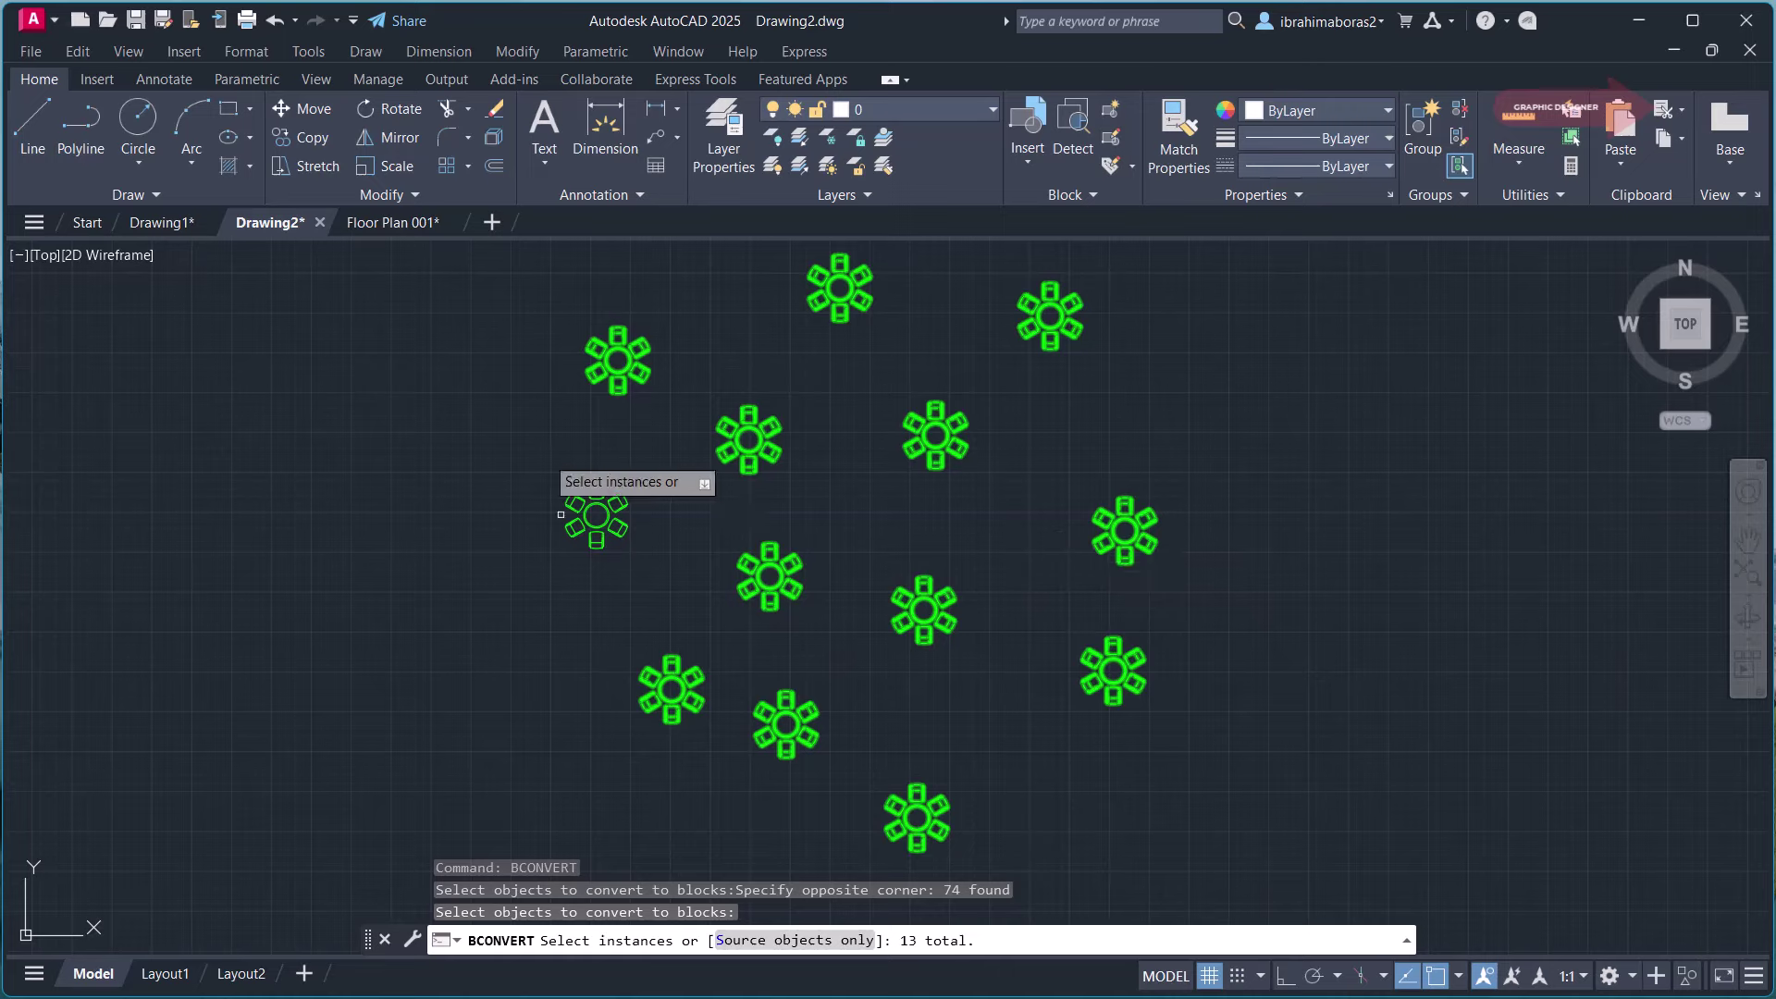
{"action": "right_click", "coordinate": [1231, 476]}
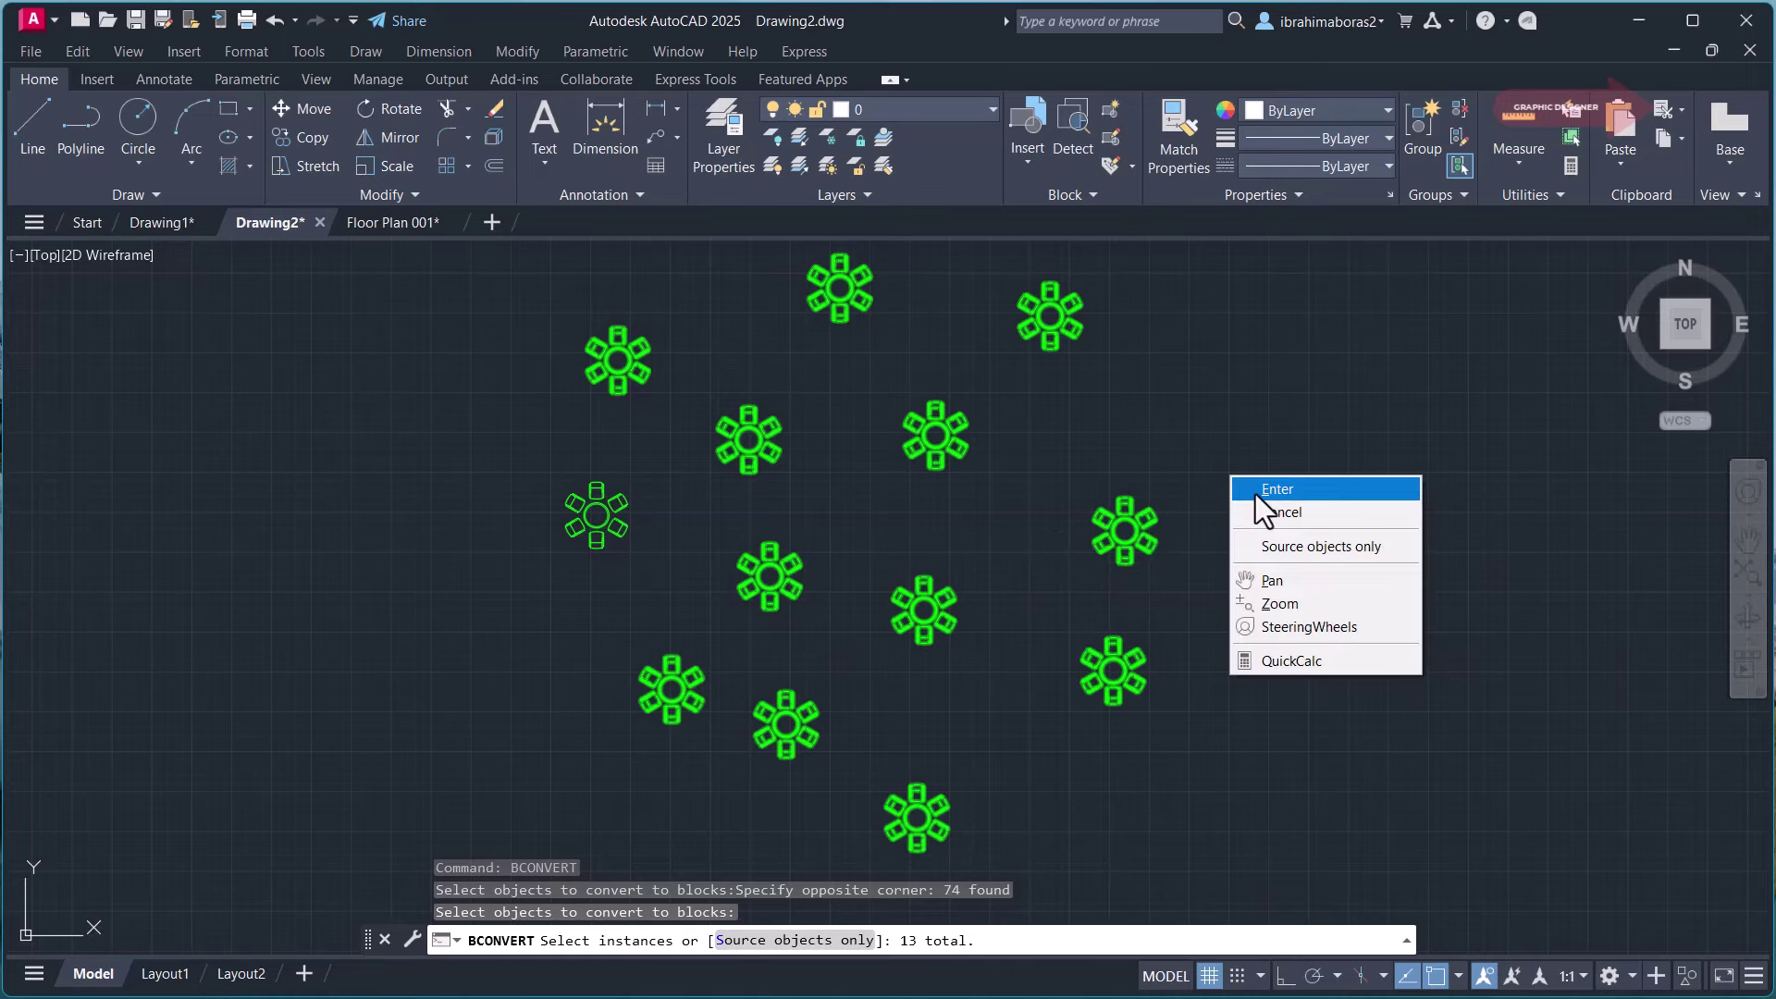
{"action": "left_click", "coordinate": [1257, 493]}
{"action": "left_click", "coordinate": [1046, 347]}
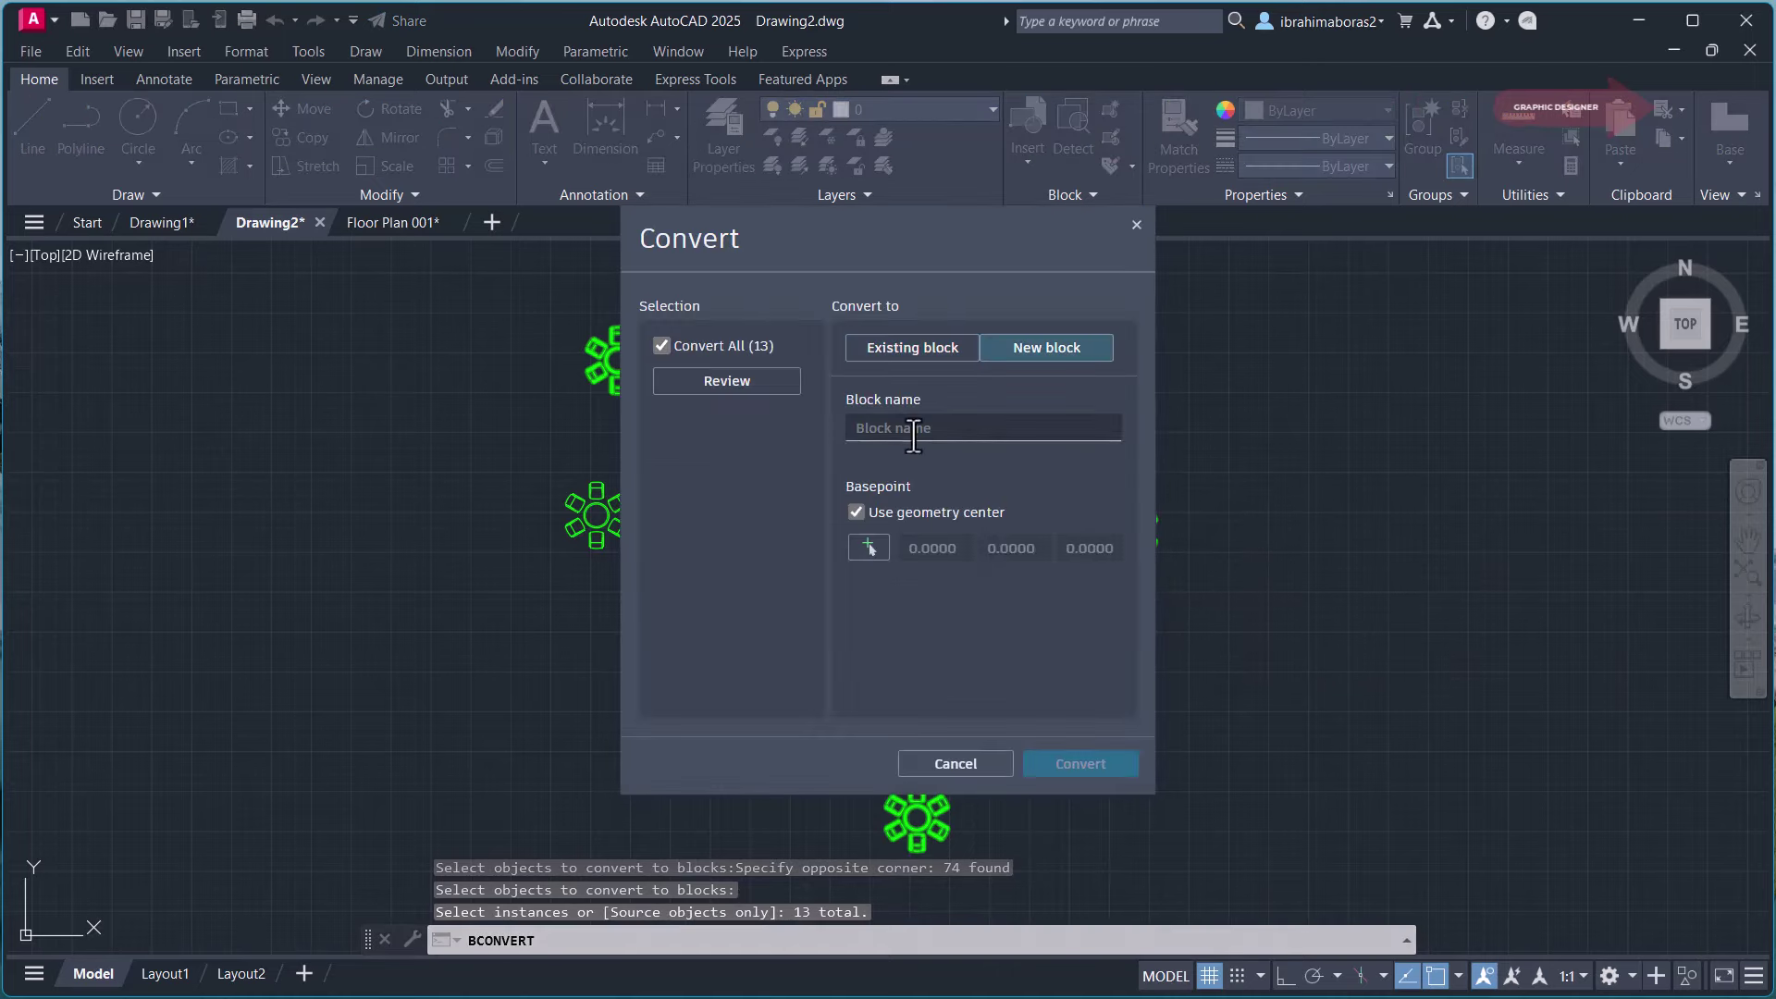
{"action": "type", "text": "T"}
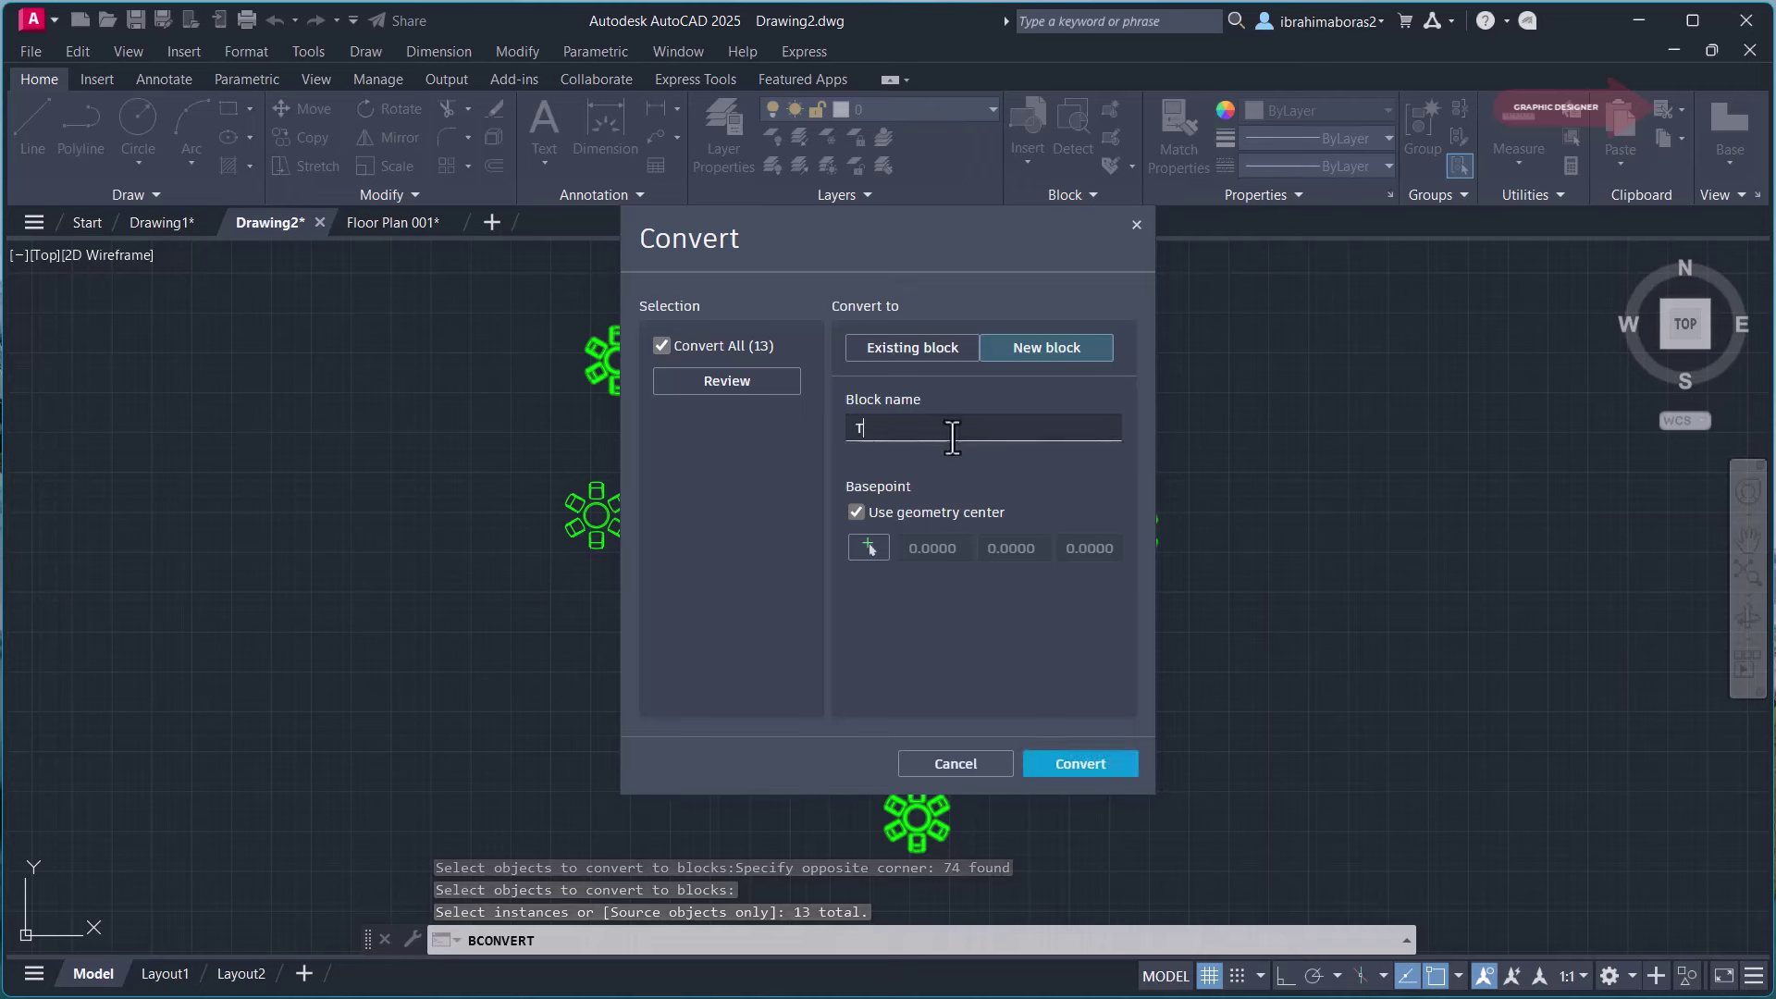
{"action": "type", "text": "ABLE3"}
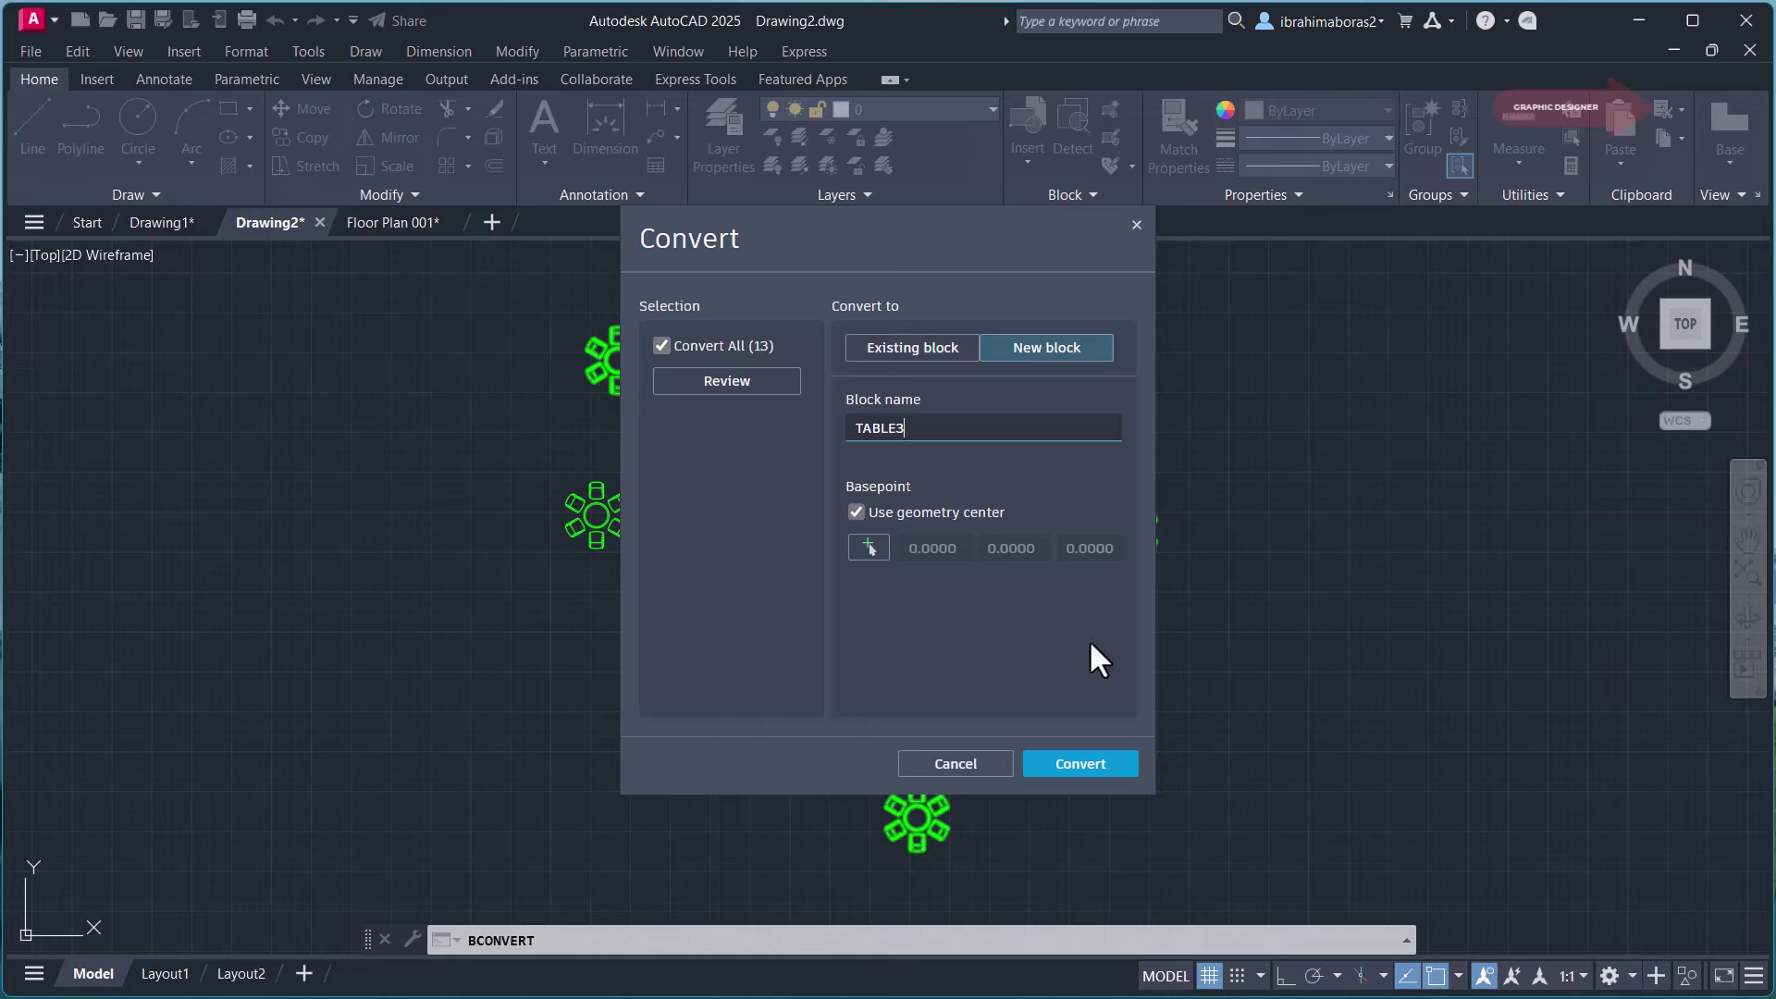
{"action": "left_click", "coordinate": [1115, 770]}
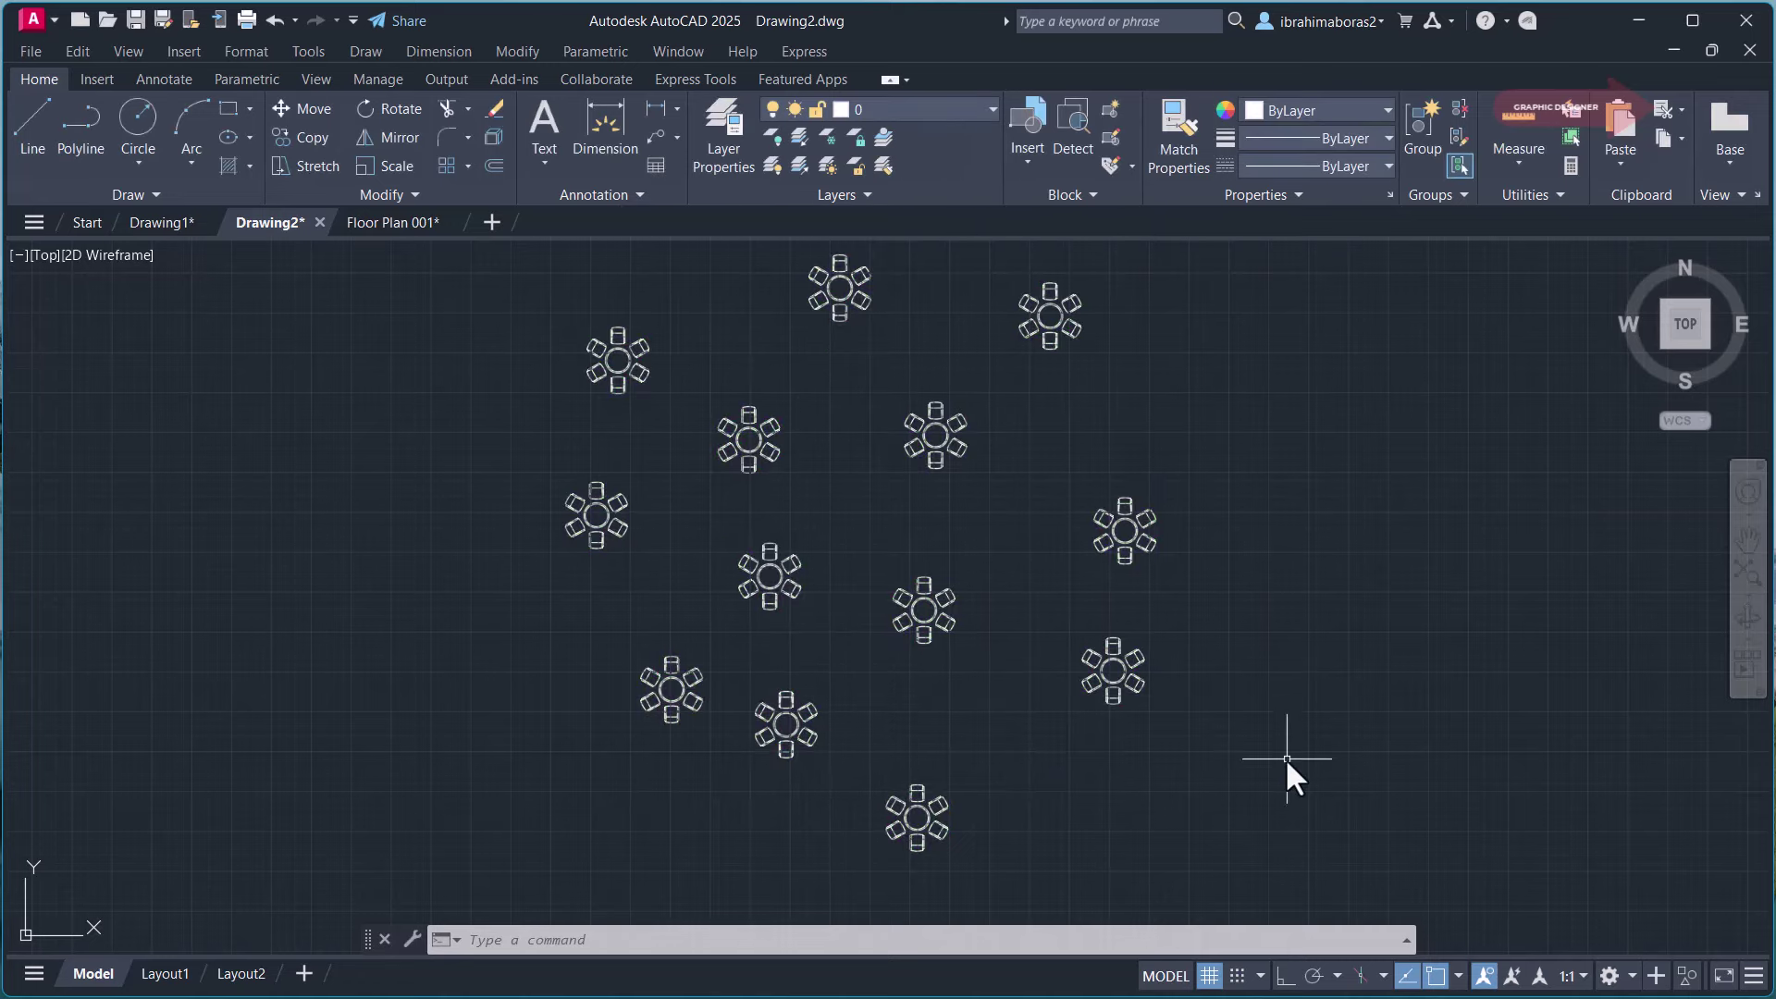
Step: Click four round tables in turn to confirm each selects as a single block
{"action": "left_click", "coordinate": [1064, 314]}
{"action": "key", "text": "Escape"}
{"action": "left_click", "coordinate": [928, 432]}
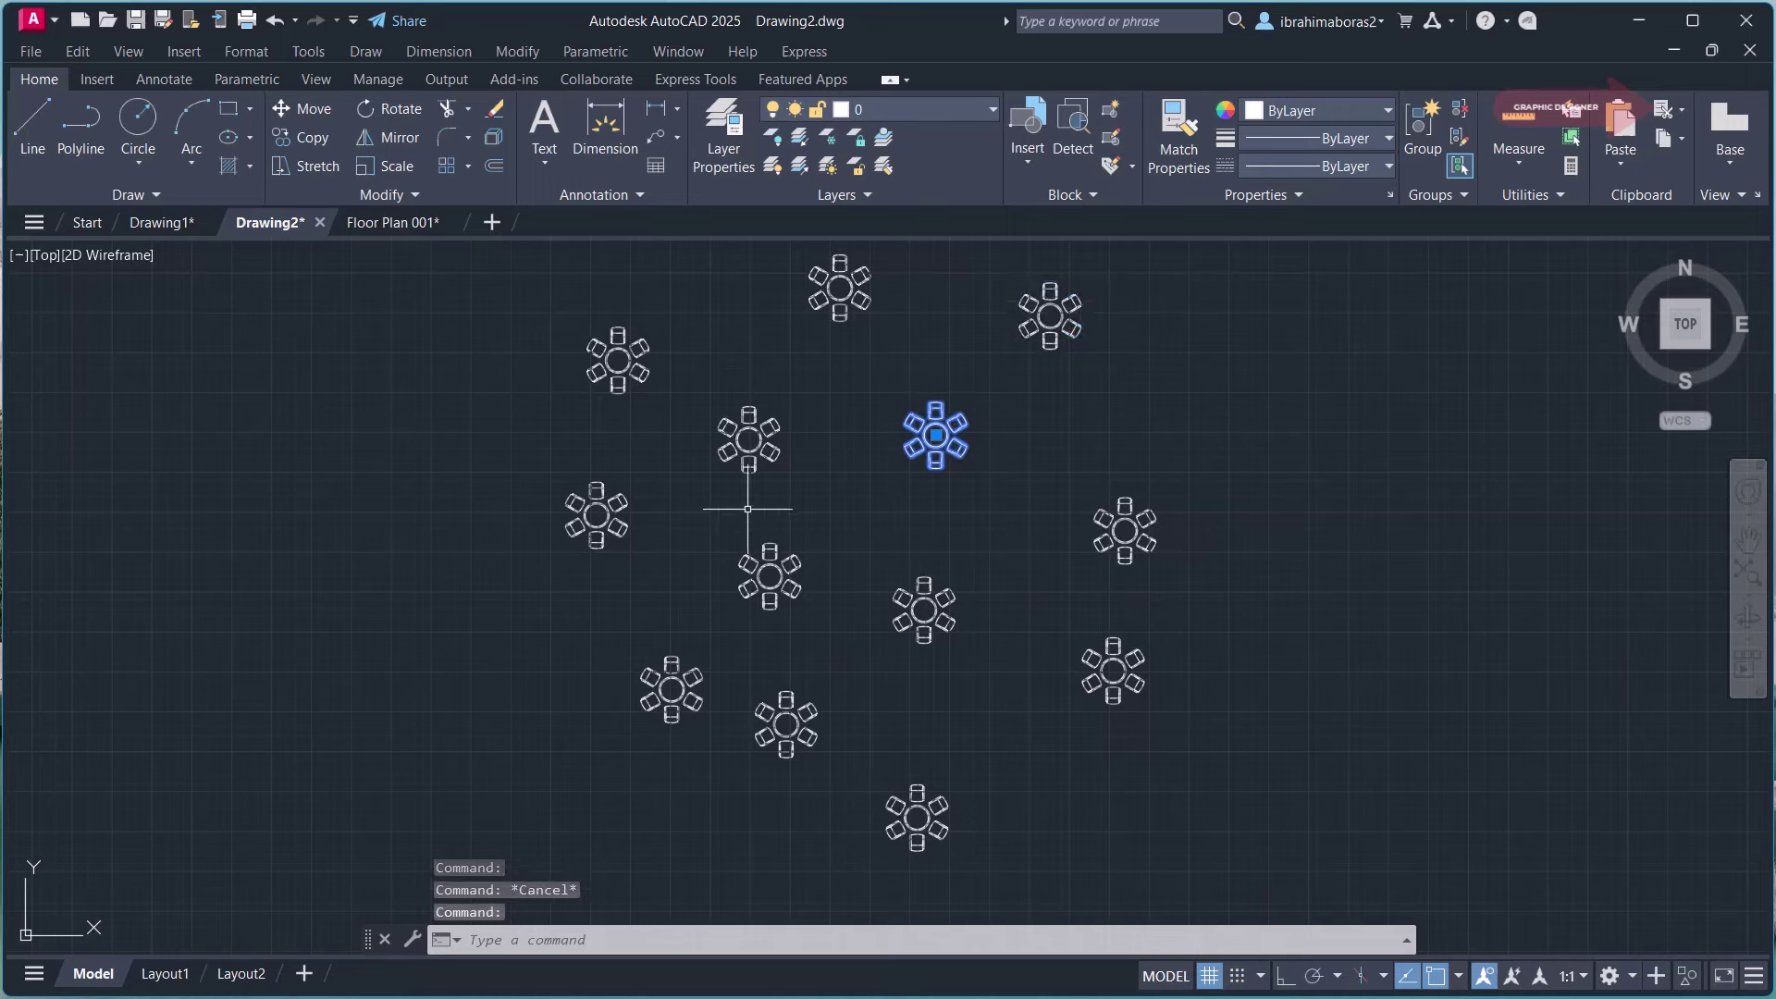
{"action": "key", "text": "Escape"}
{"action": "left_click", "coordinate": [735, 449]}
{"action": "left_click", "coordinate": [597, 516]}
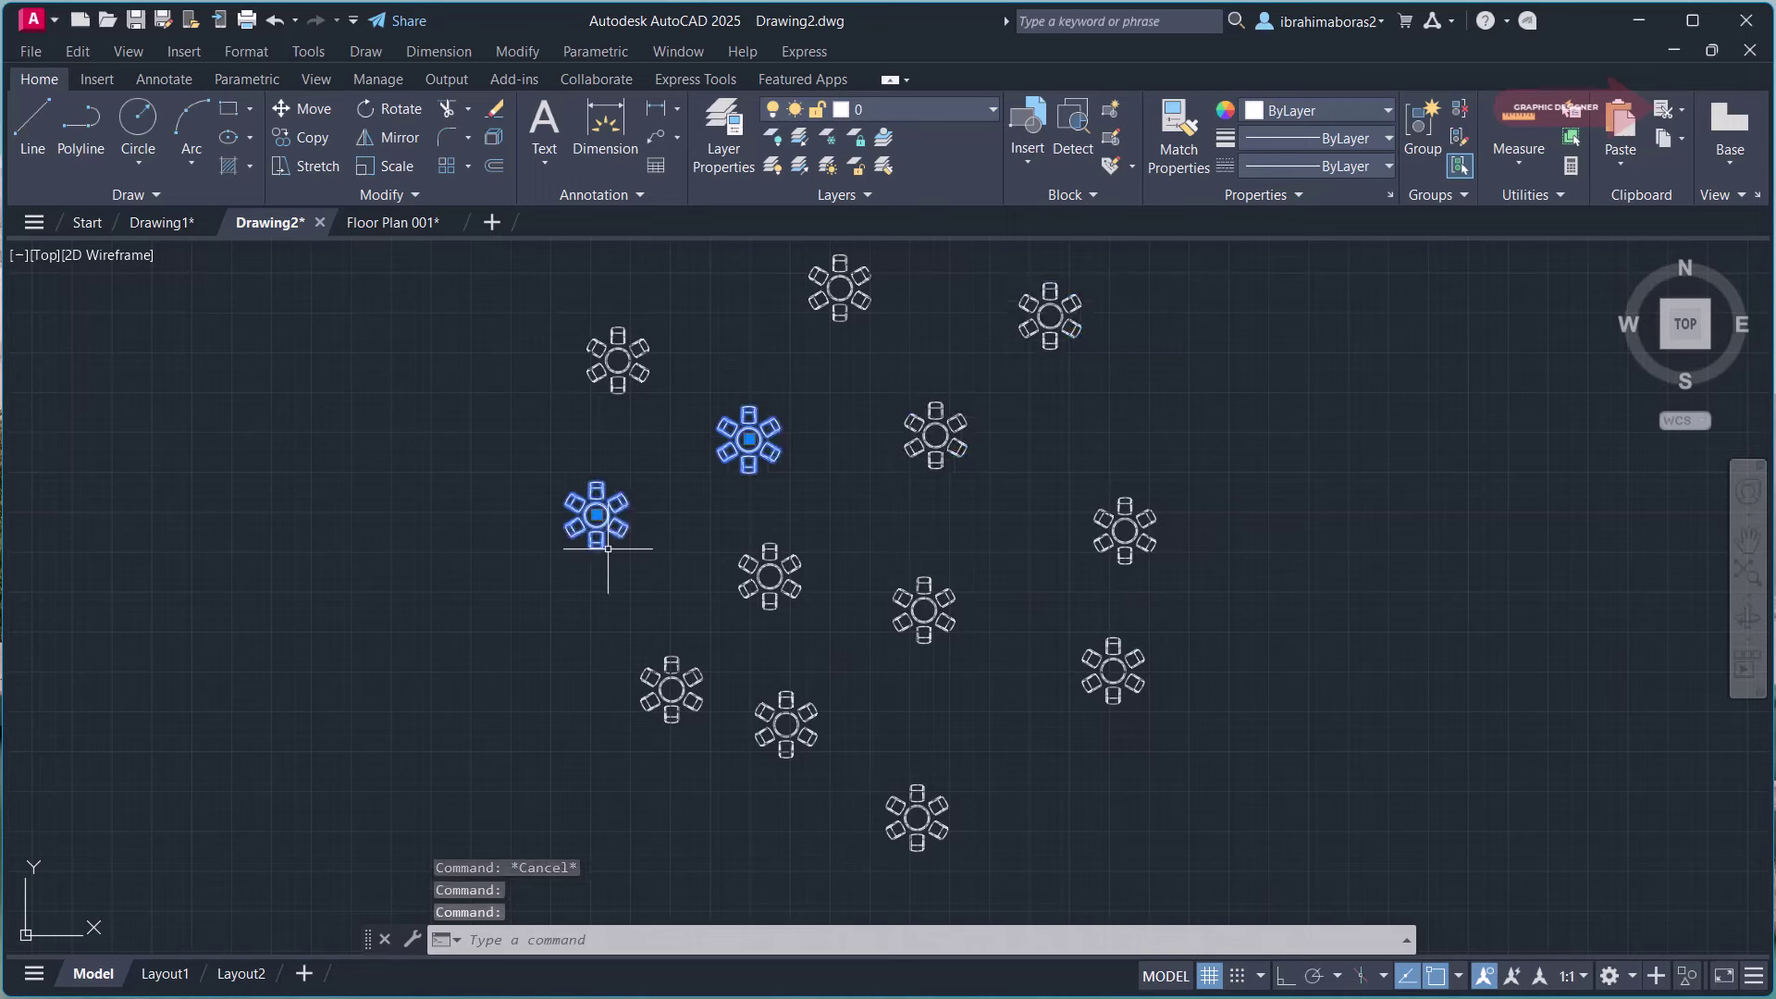
{"action": "key", "text": "Escape"}
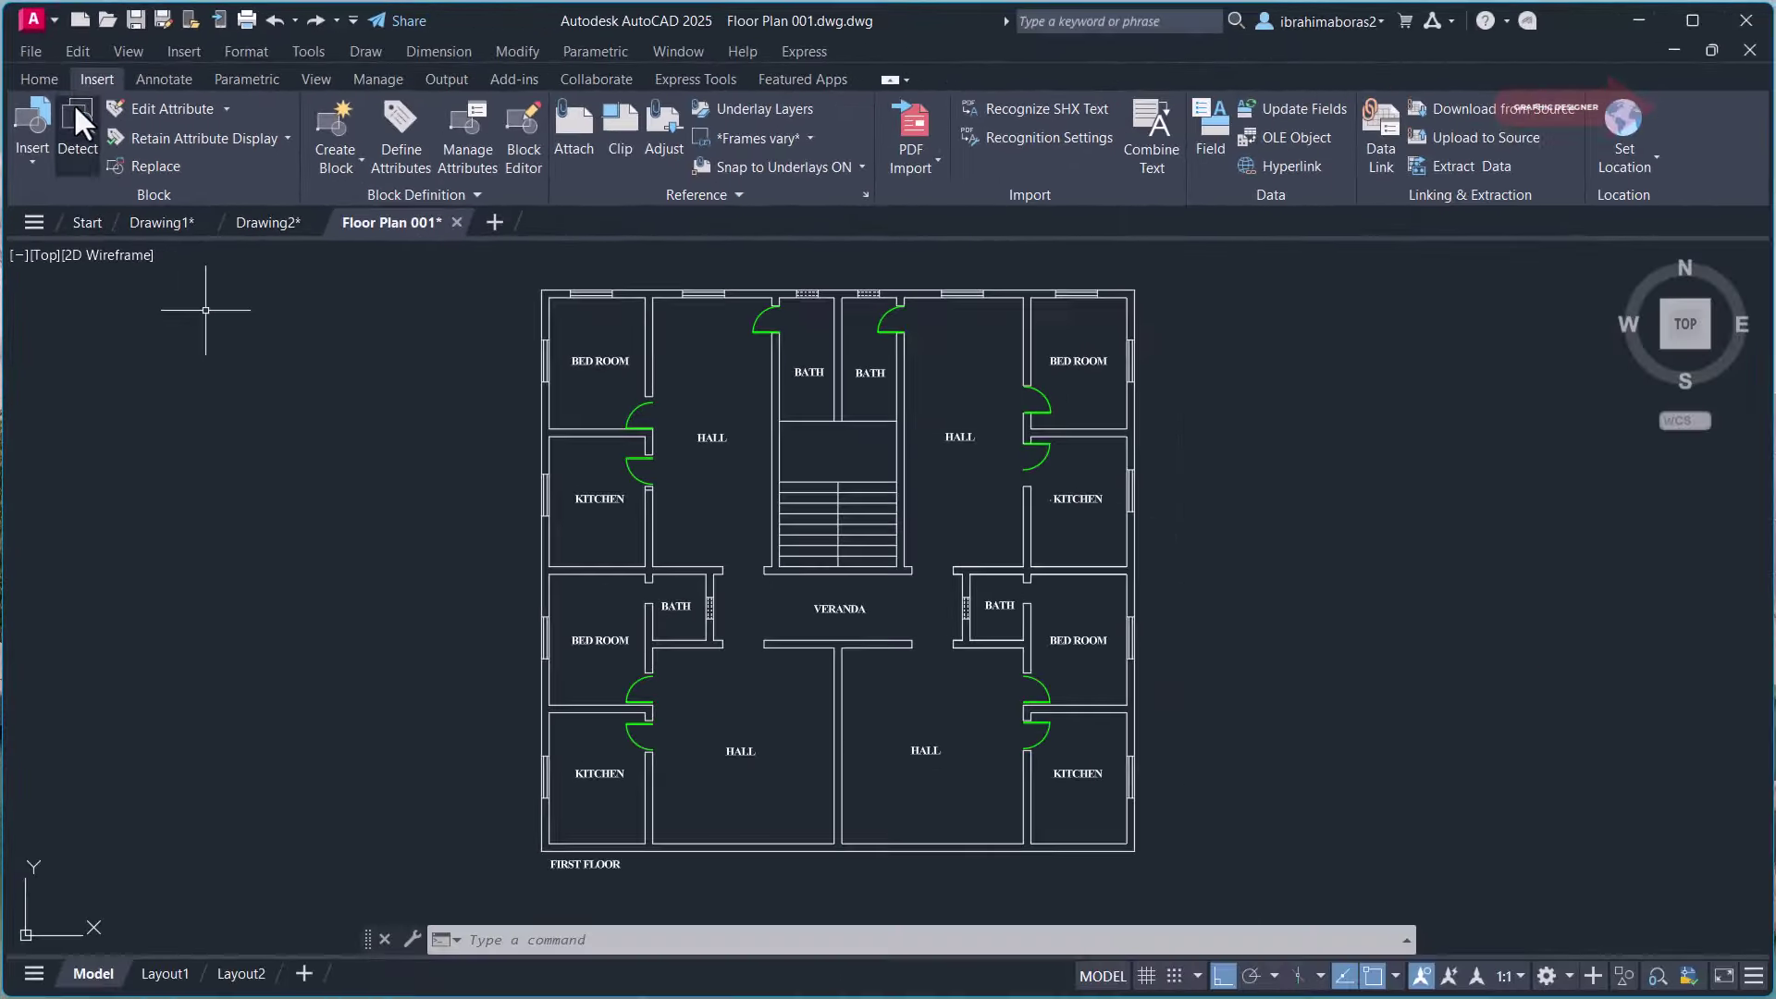
Step: Run Detect from the Insert tab's Block panel, finding 8 sets and 9 instances
{"action": "left_click", "coordinate": [76, 116]}
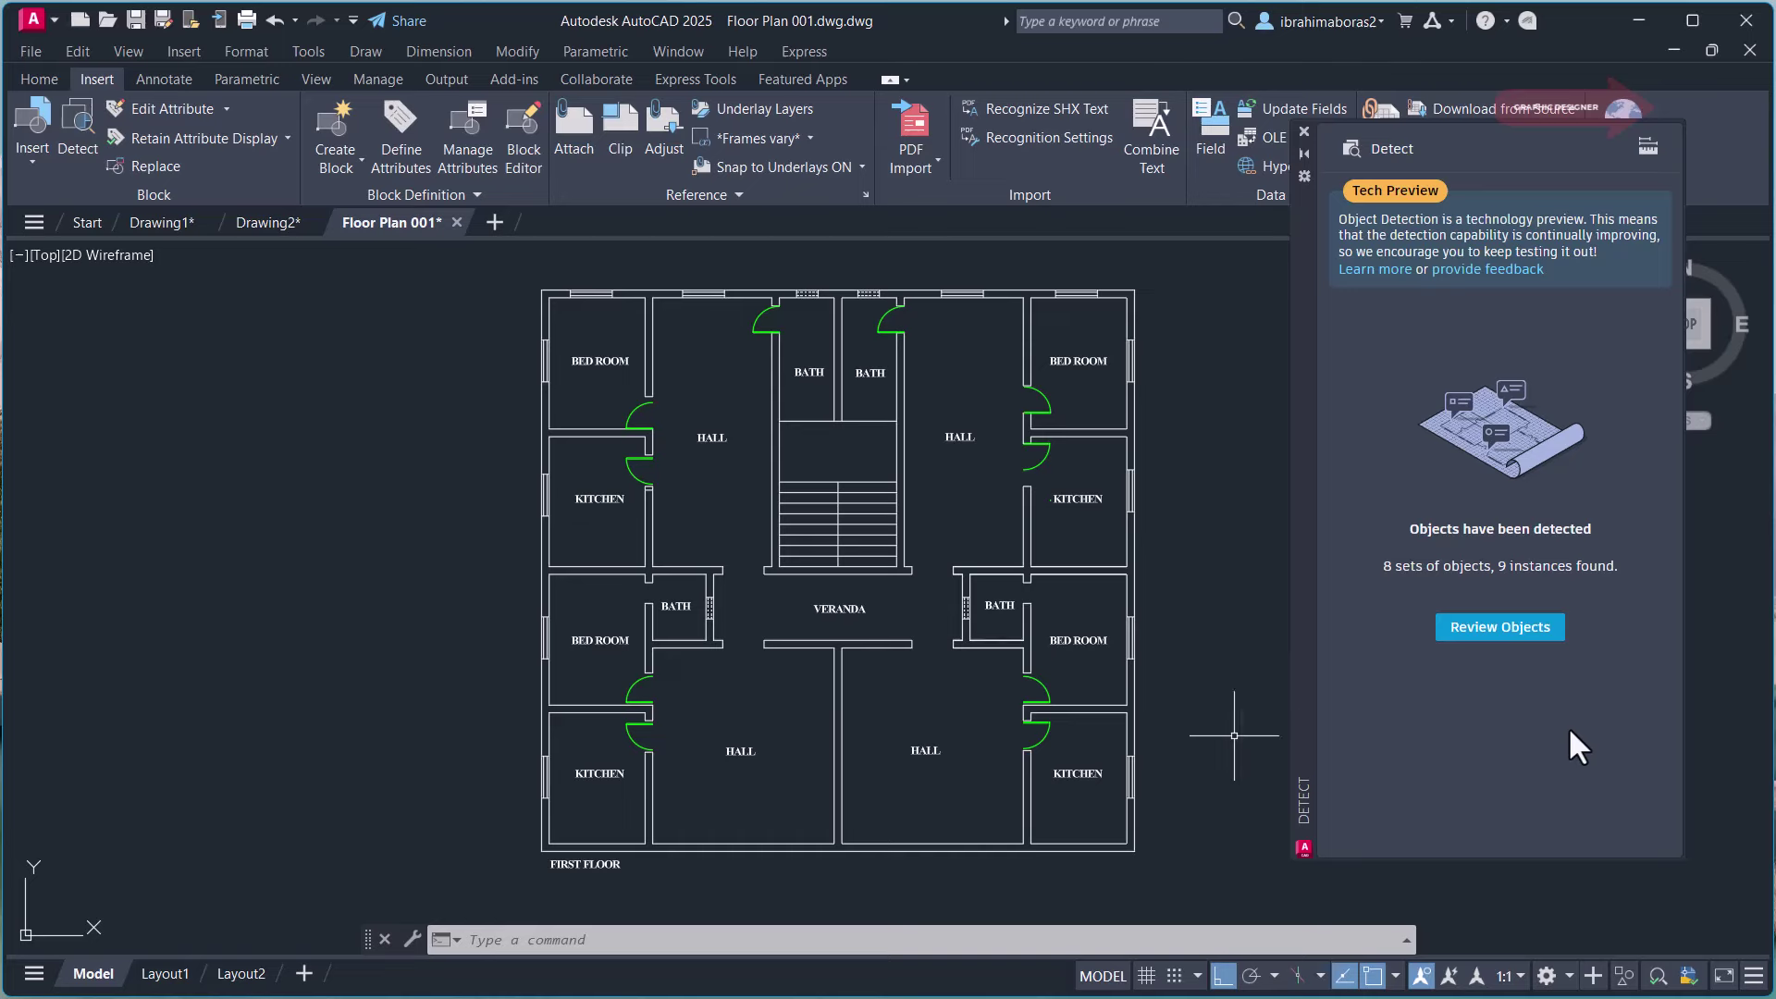
Step: Review detections, step to door set 5/8, and begin converting it to a new block
{"action": "left_click", "coordinate": [1513, 629]}
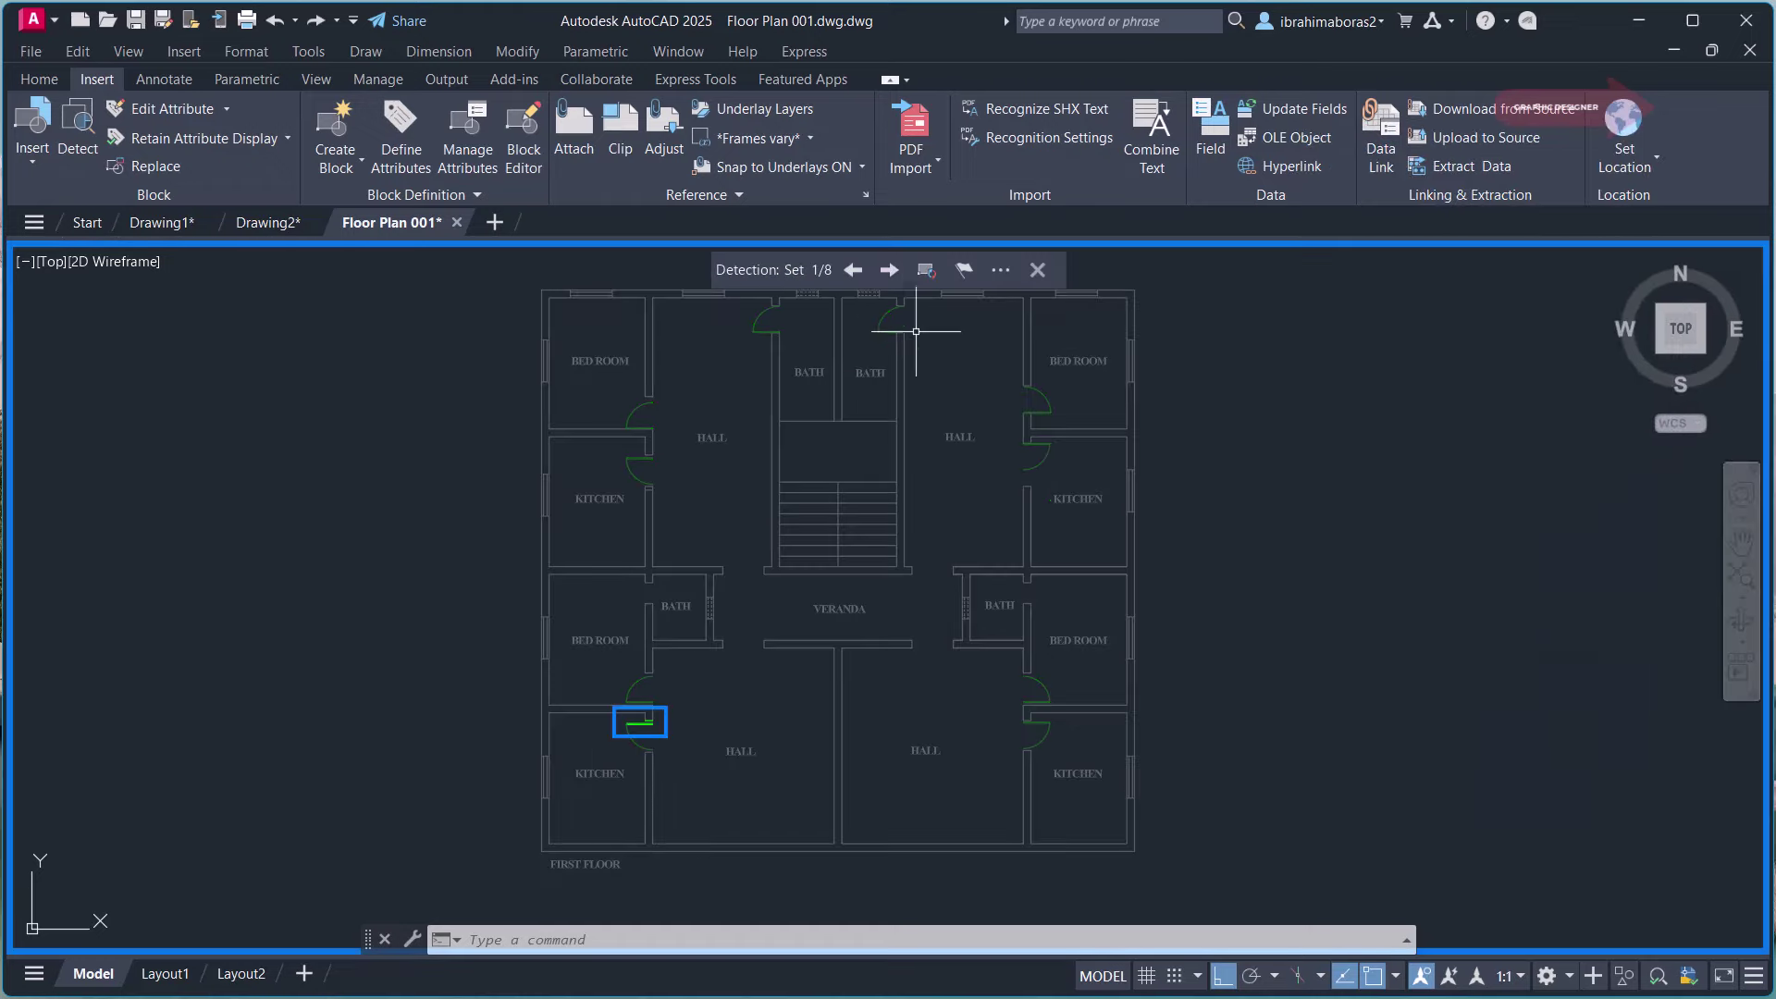
{"action": "left_click", "coordinate": [888, 270]}
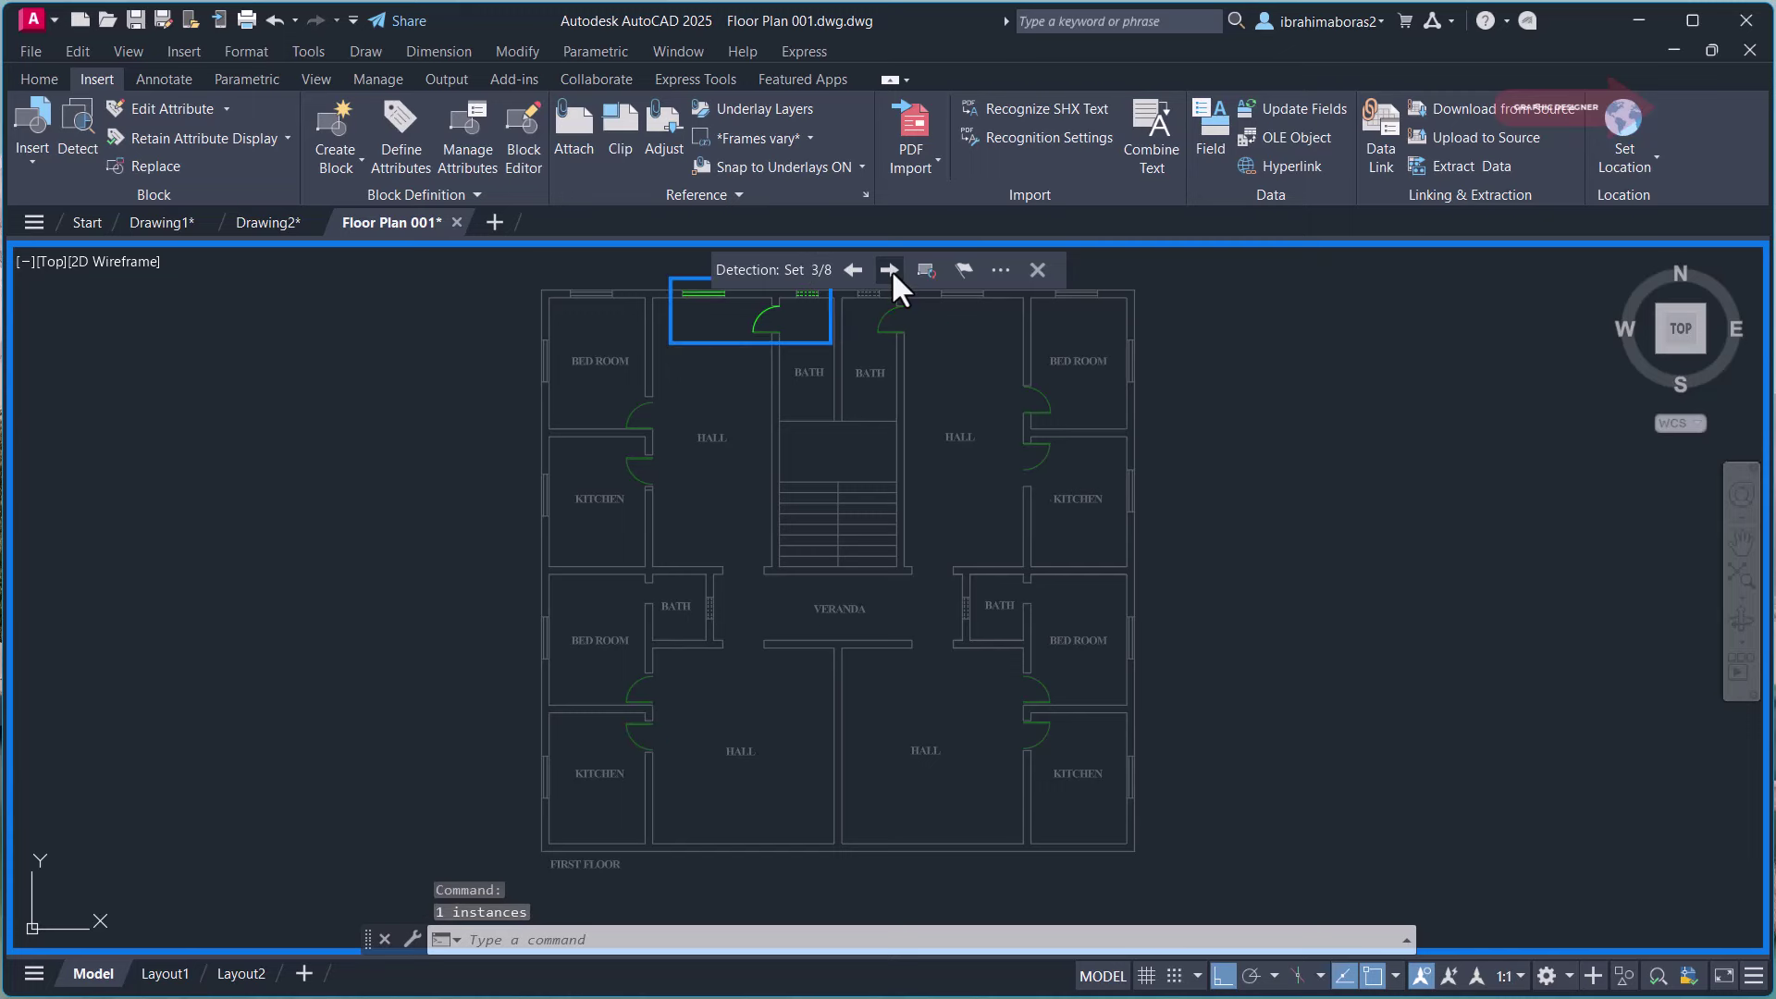
{"action": "left_click", "coordinate": [889, 269]}
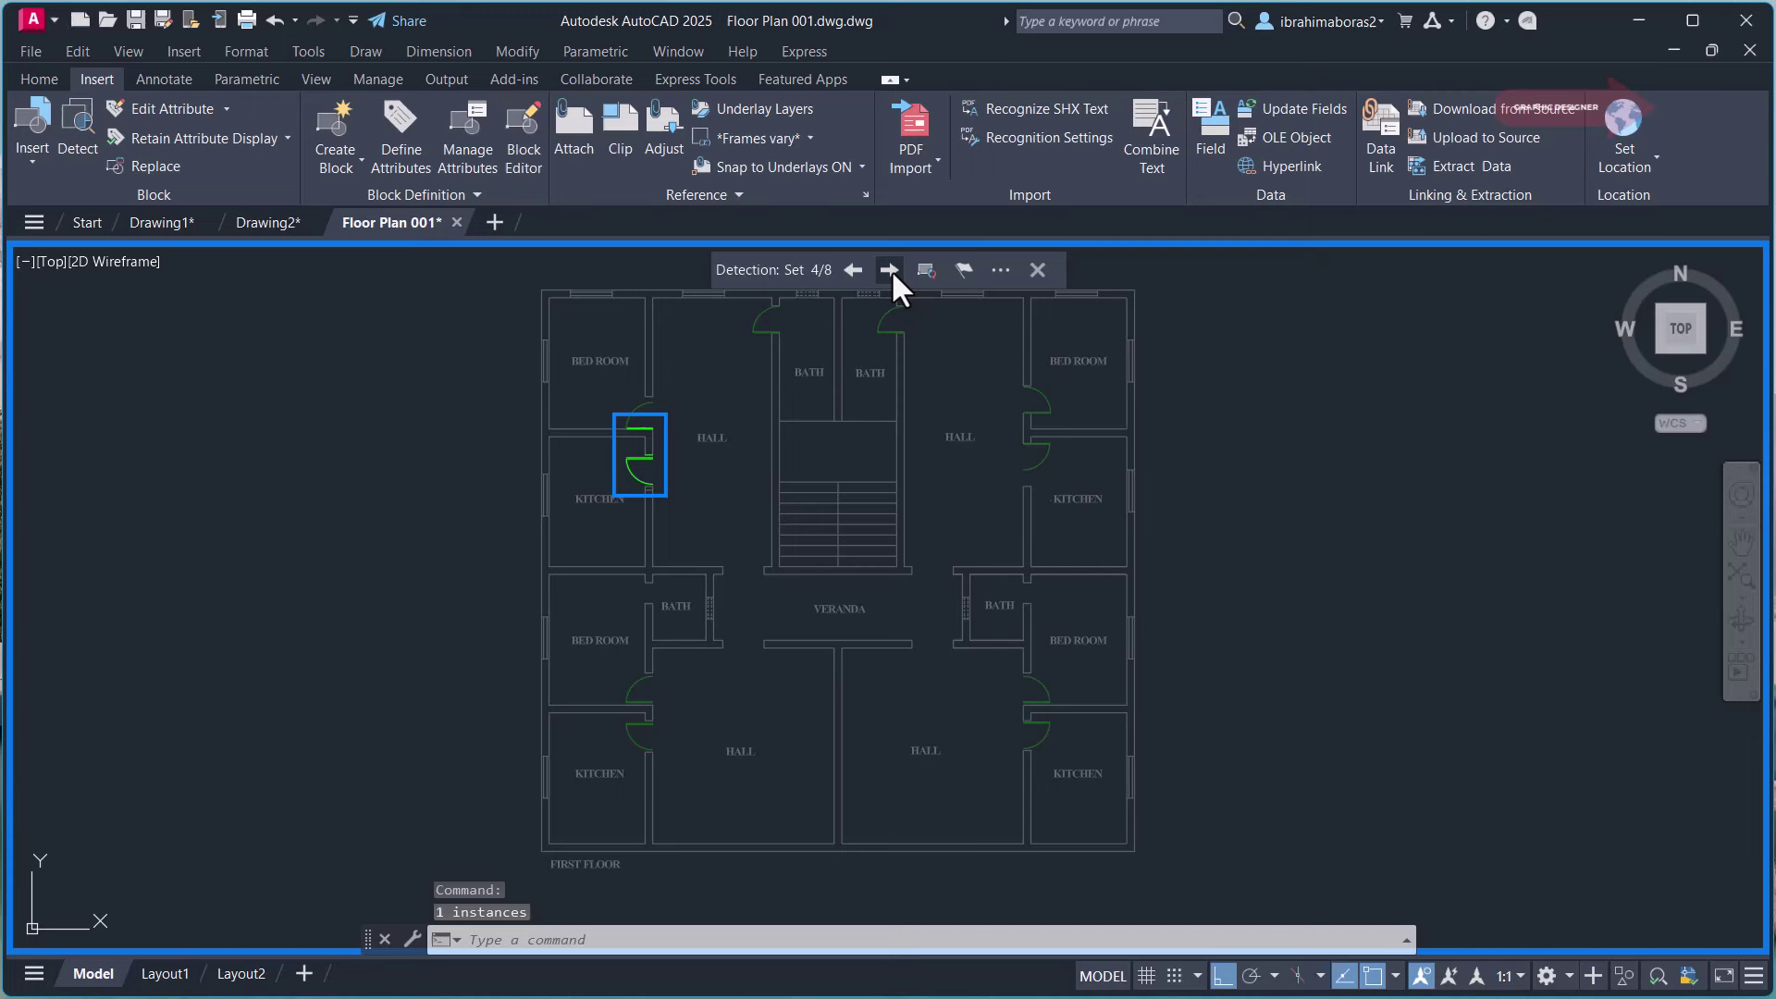
{"action": "left_click", "coordinate": [889, 269]}
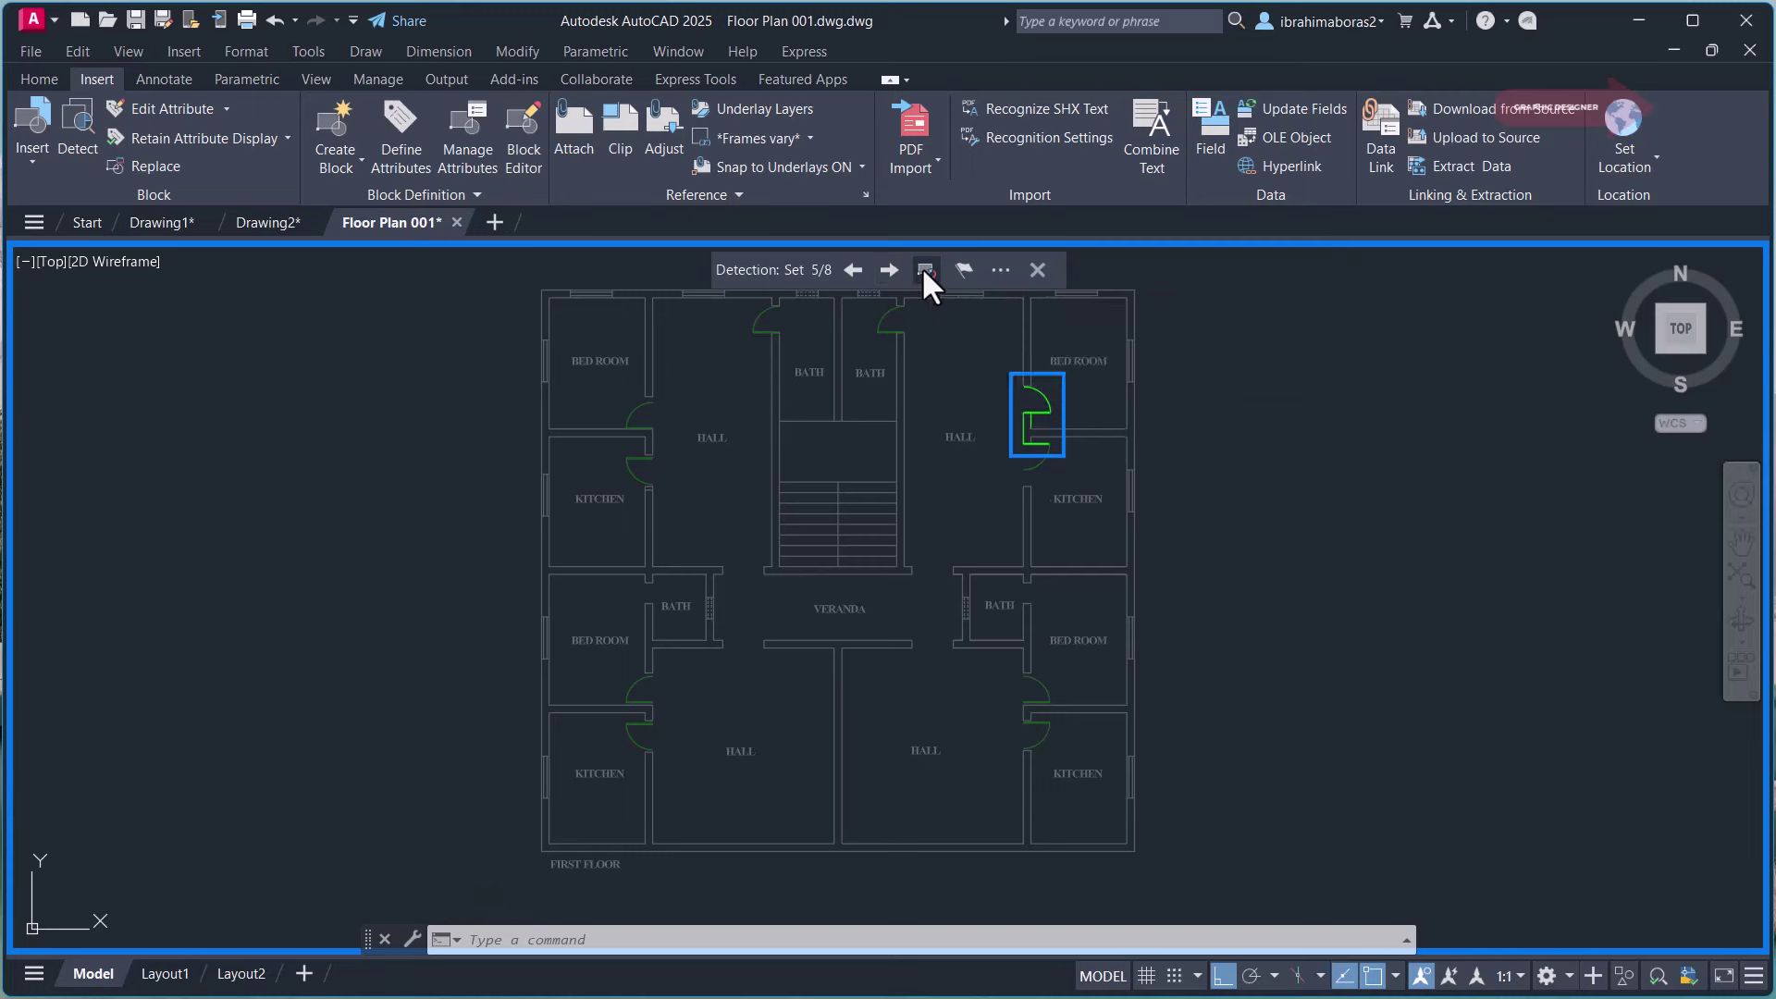
{"action": "left_click", "coordinate": [926, 270]}
{"action": "left_click", "coordinate": [1046, 347]}
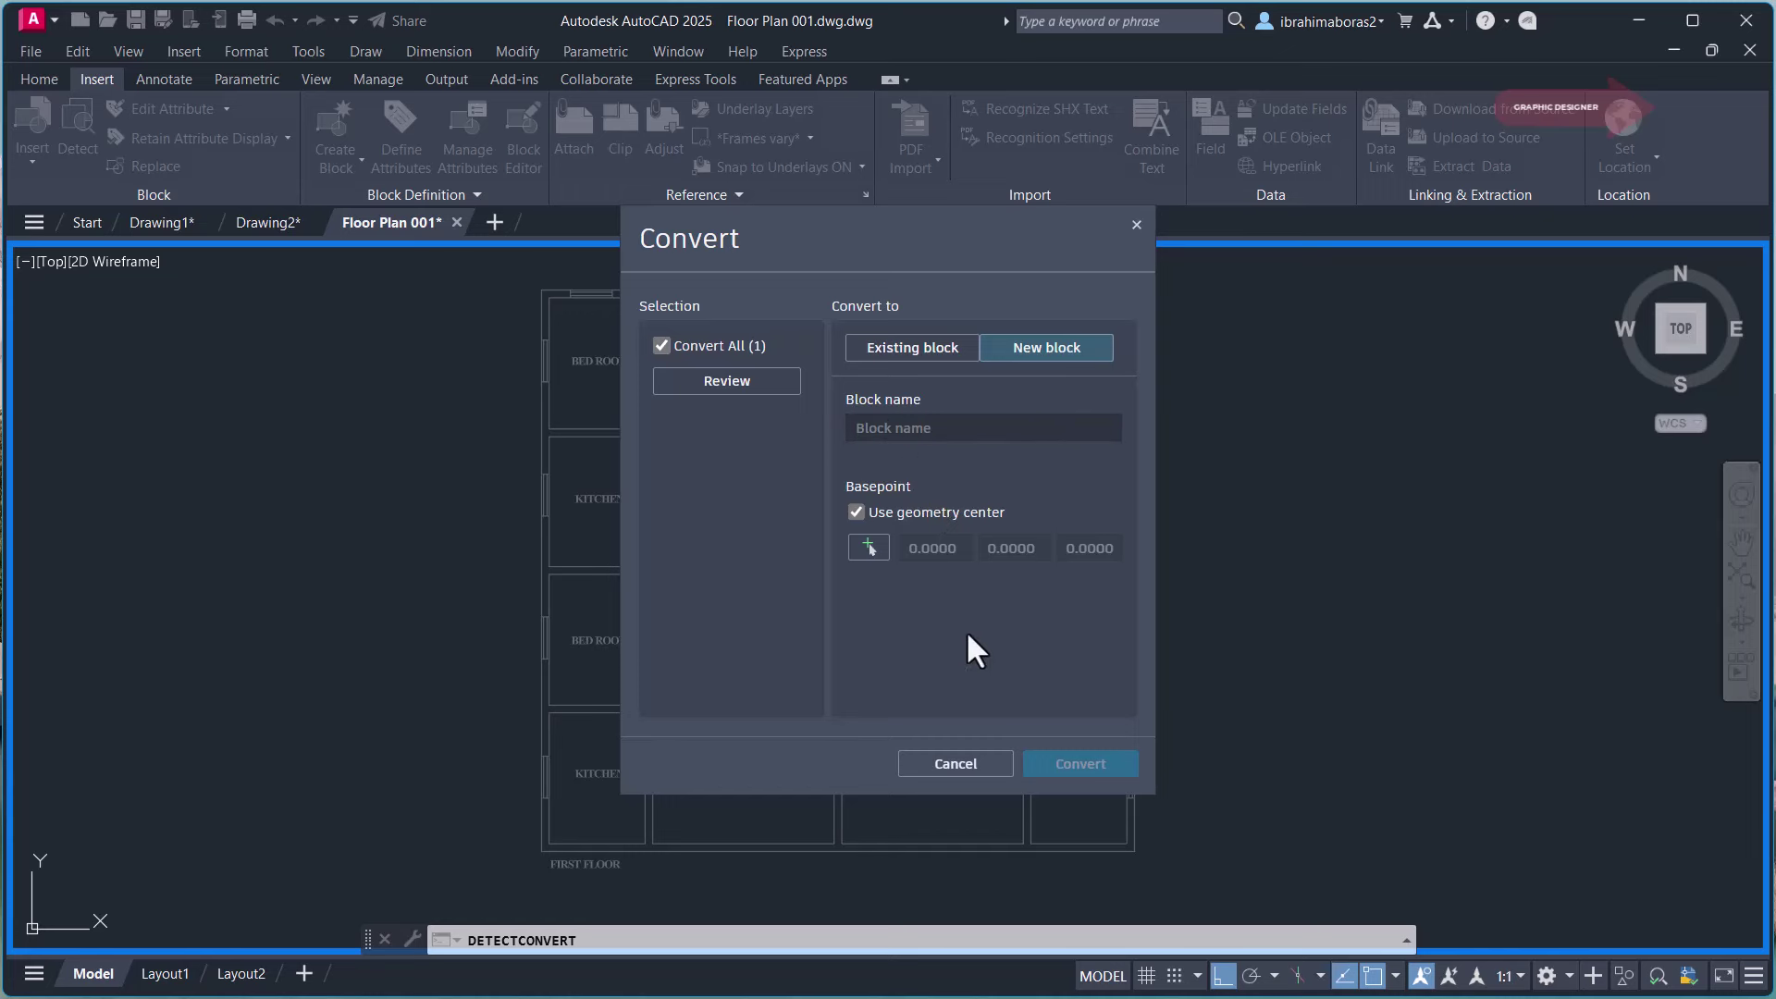
Step: Cancel the Convert dialog, leaving the door block unnamed and door set 5 of 8 under review
{"action": "left_click", "coordinate": [962, 764]}
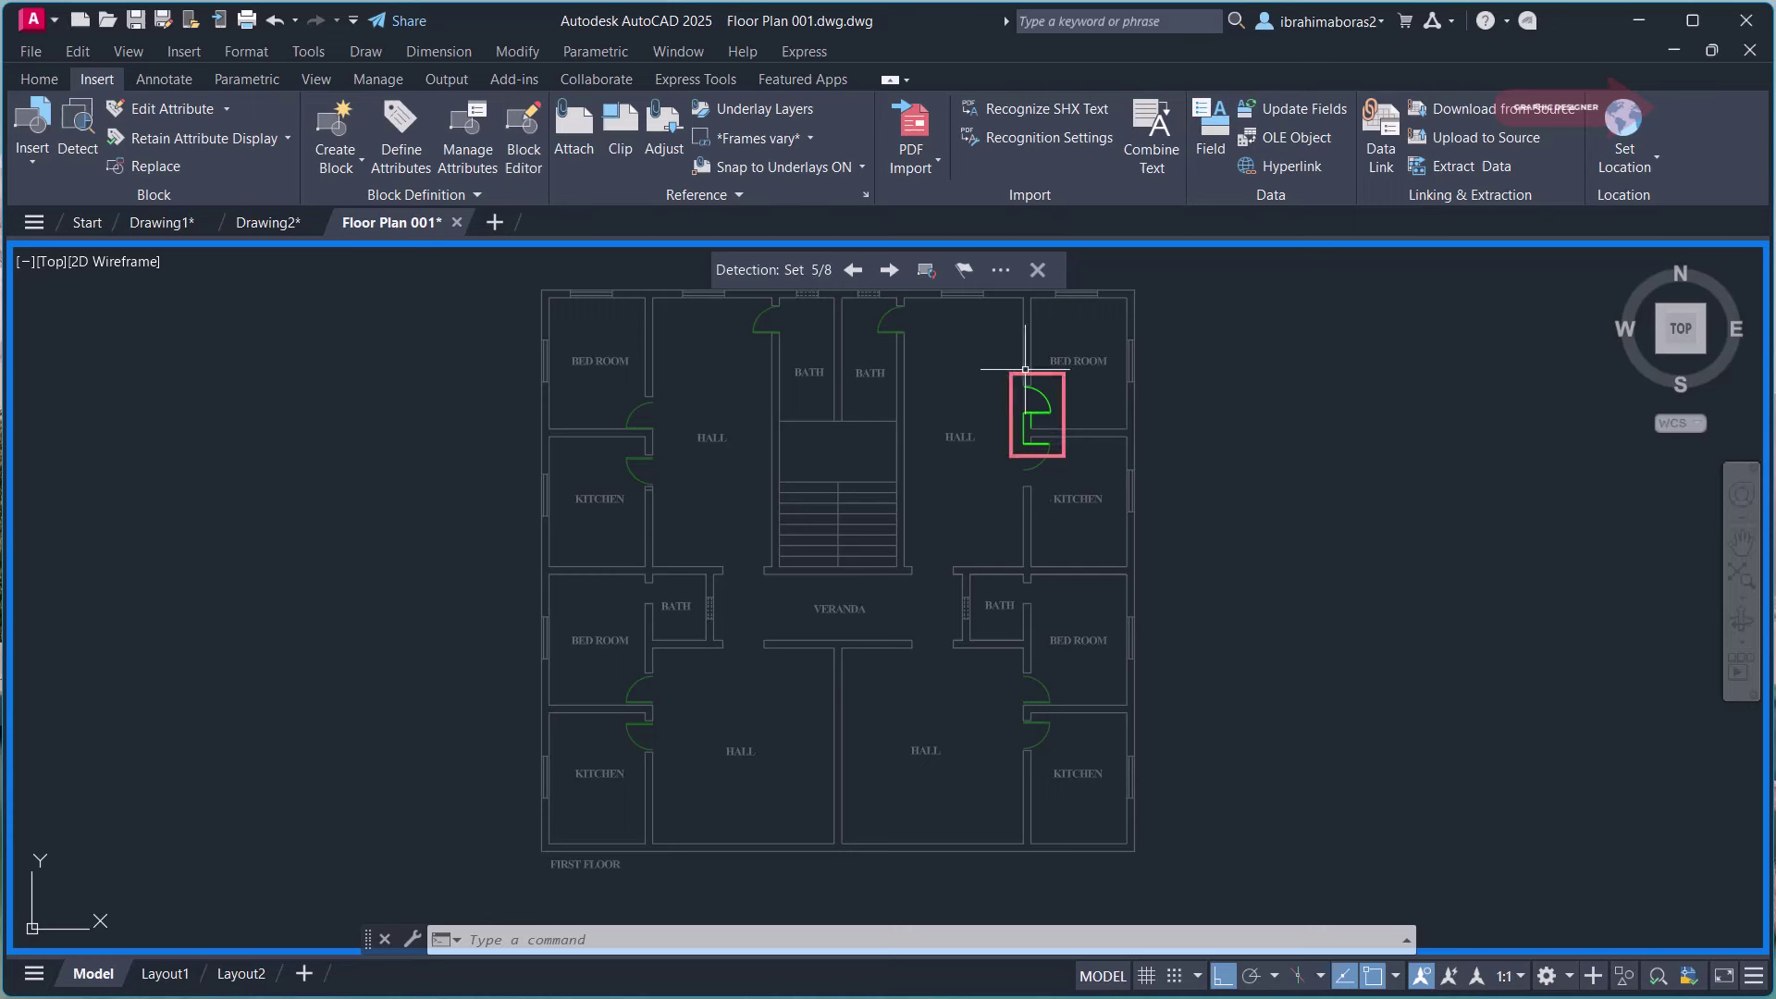
Step: Close the Detection toolbar to return Floor Plan 001 to normal display
{"action": "left_click", "coordinate": [1036, 269]}
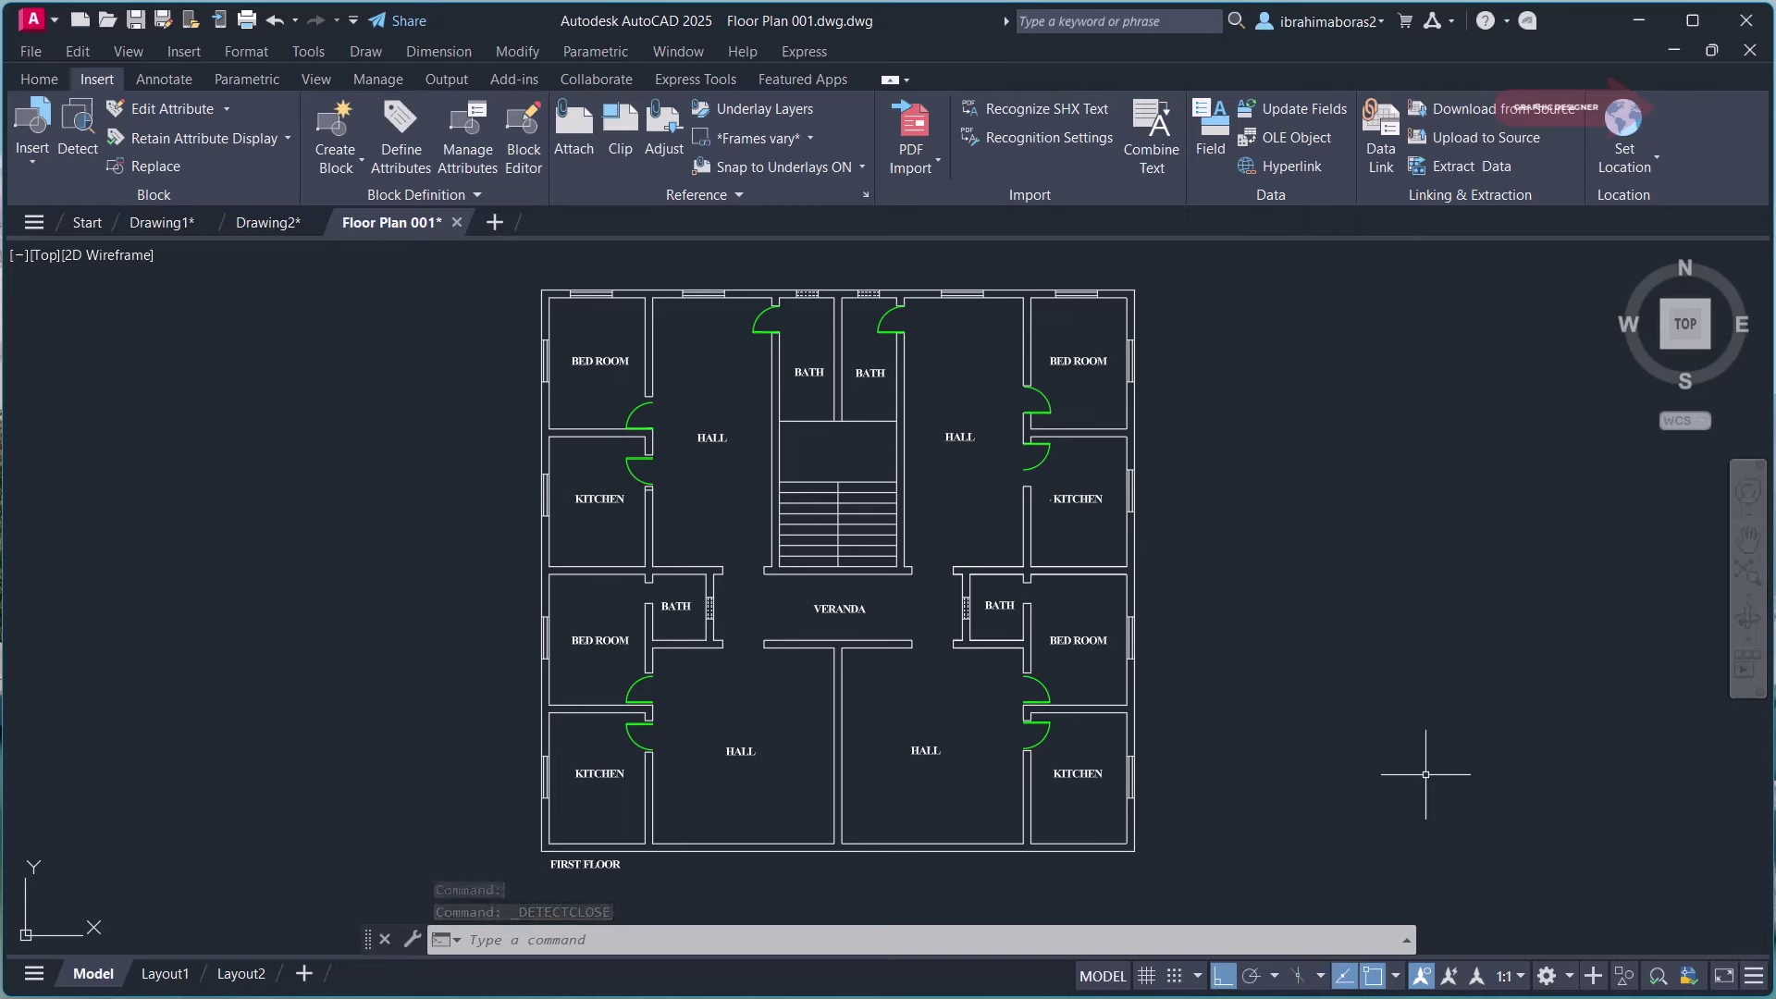